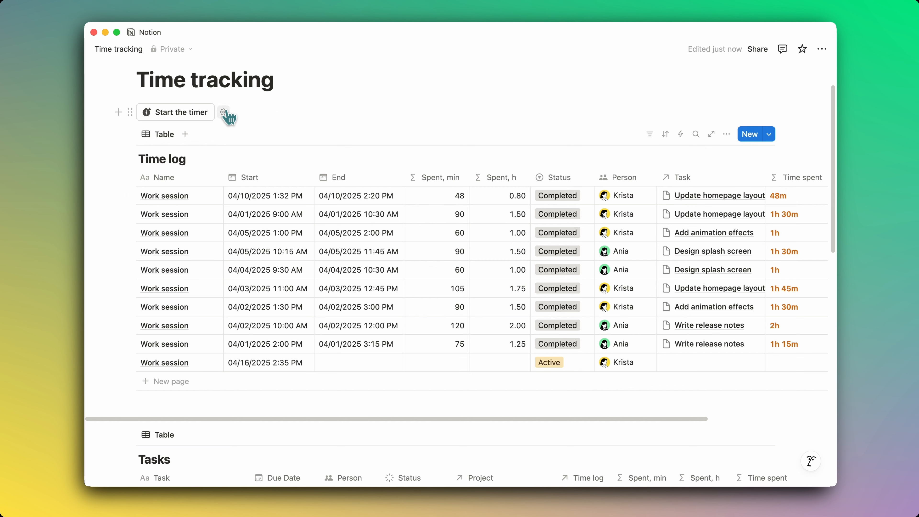
# Step: Add an "Edit pages in" action to the Start the timer button and move it above the action that adds a page
pyautogui.click(223, 113)
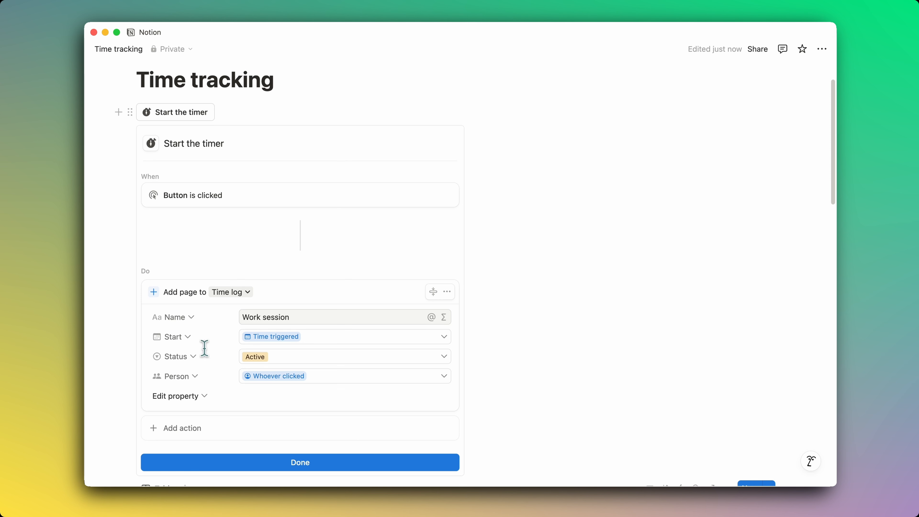
pyautogui.click(207, 431)
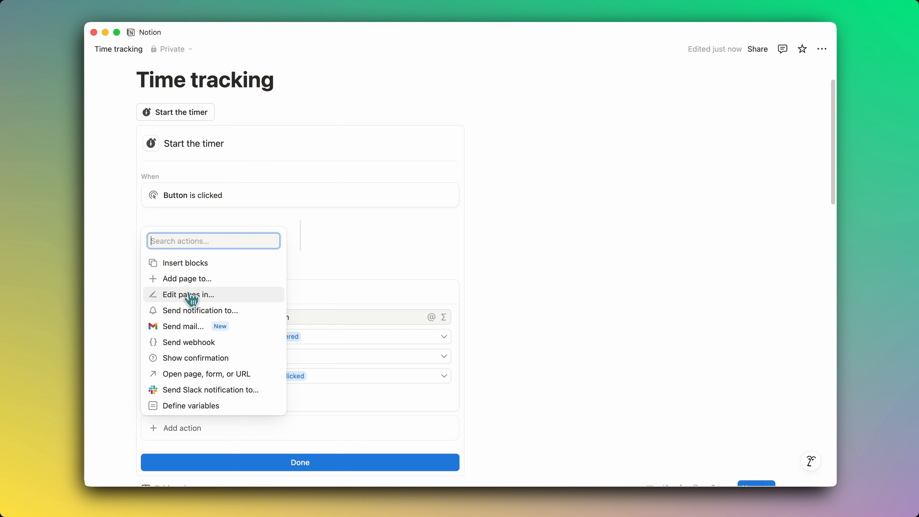
pyautogui.click(215, 295)
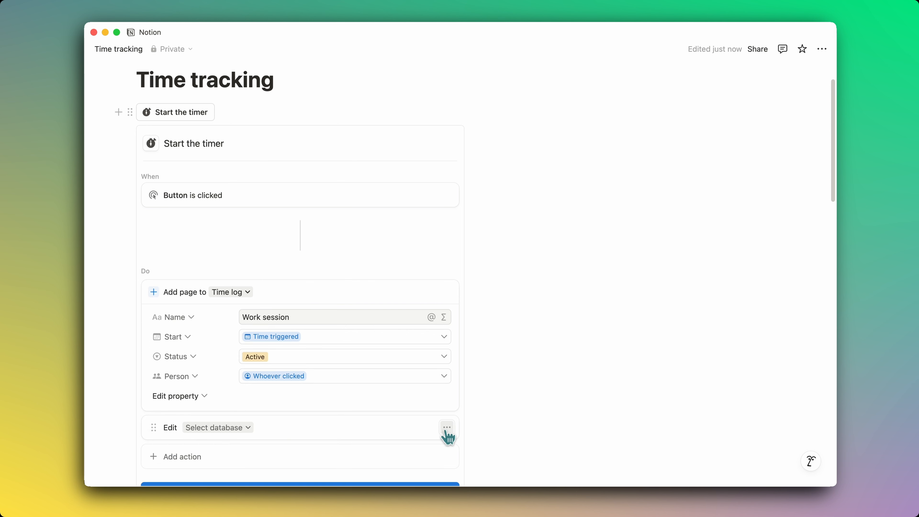
pyautogui.click(447, 428)
pyautogui.click(449, 342)
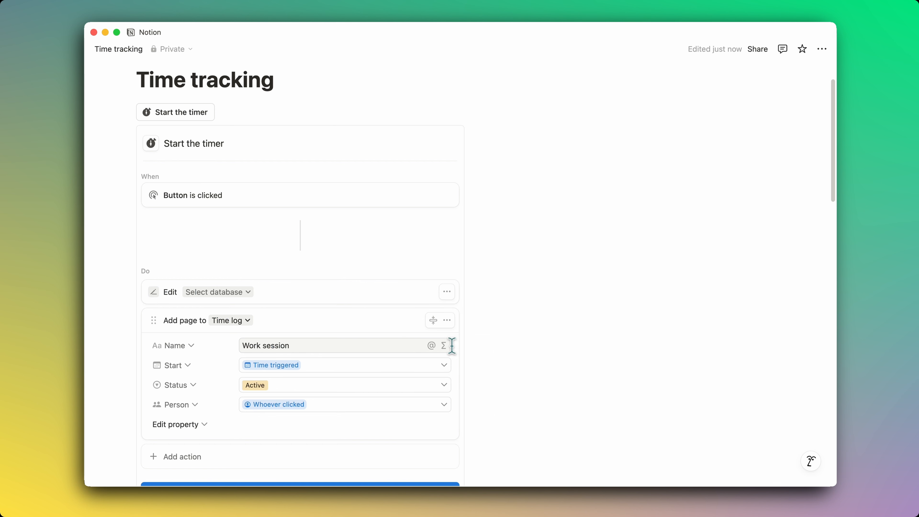
# Step: Set the new edit action's database to Time log
pyautogui.click(240, 294)
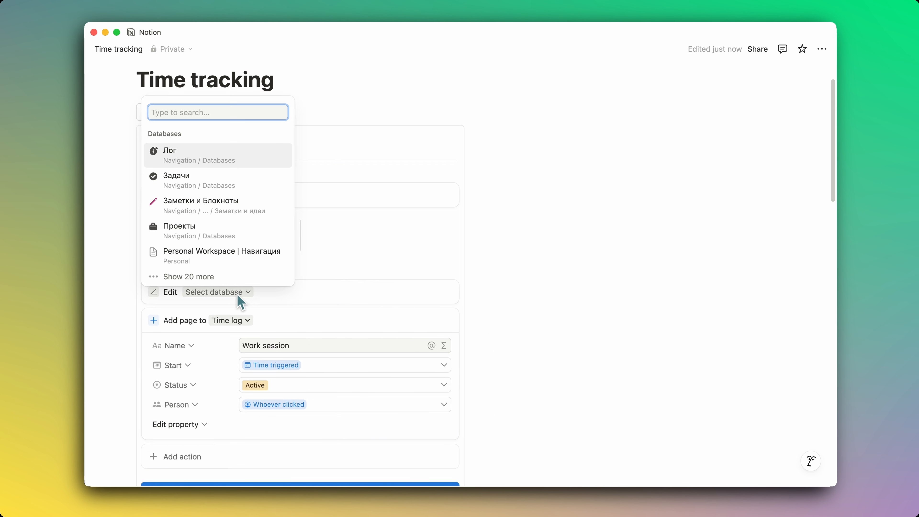
pyautogui.write('time log')
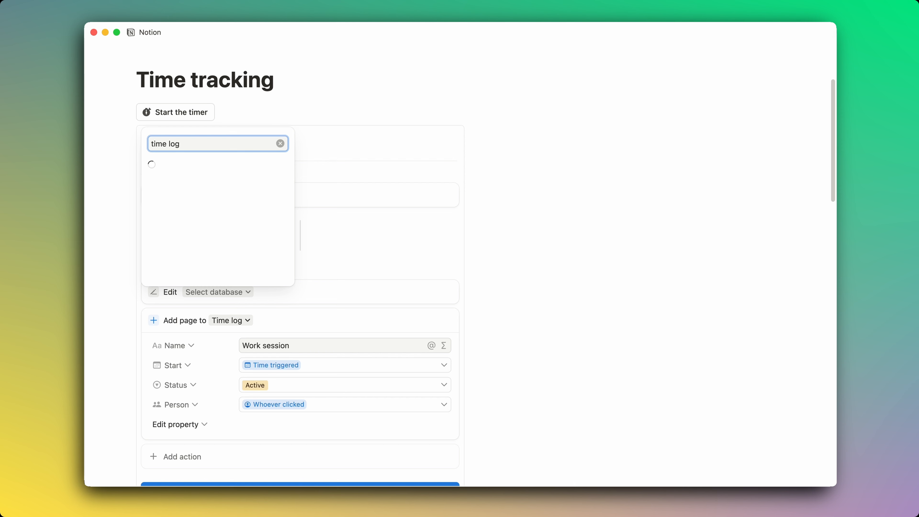
pyautogui.click(206, 149)
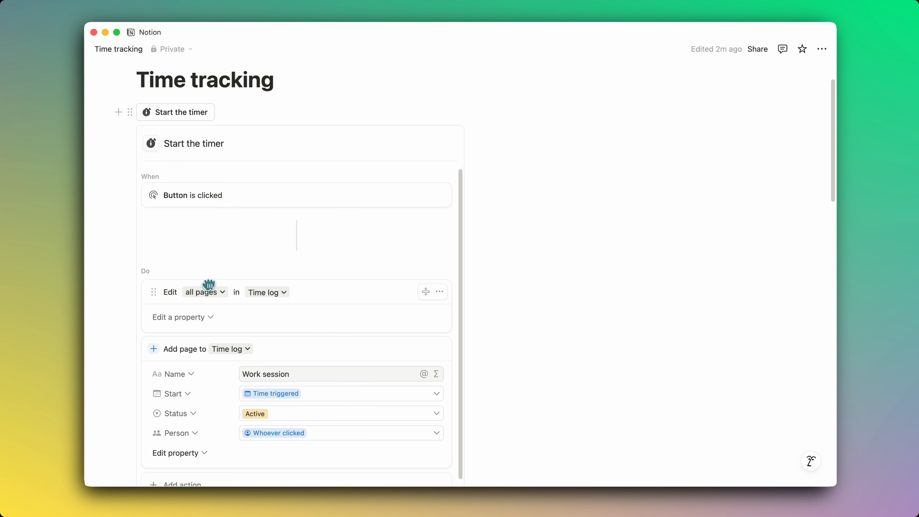
# Step: Limit the edit action to Time log pages where Person contains Me
pyautogui.click(219, 293)
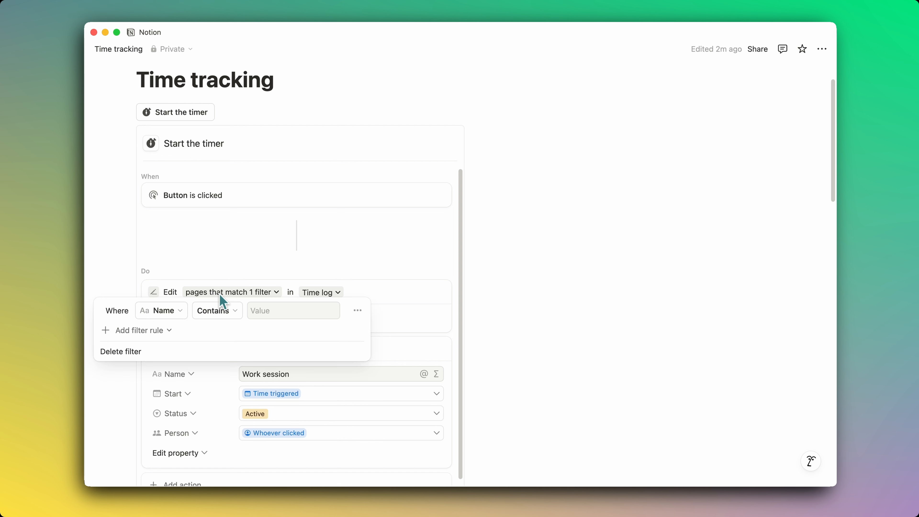
pyautogui.click(183, 312)
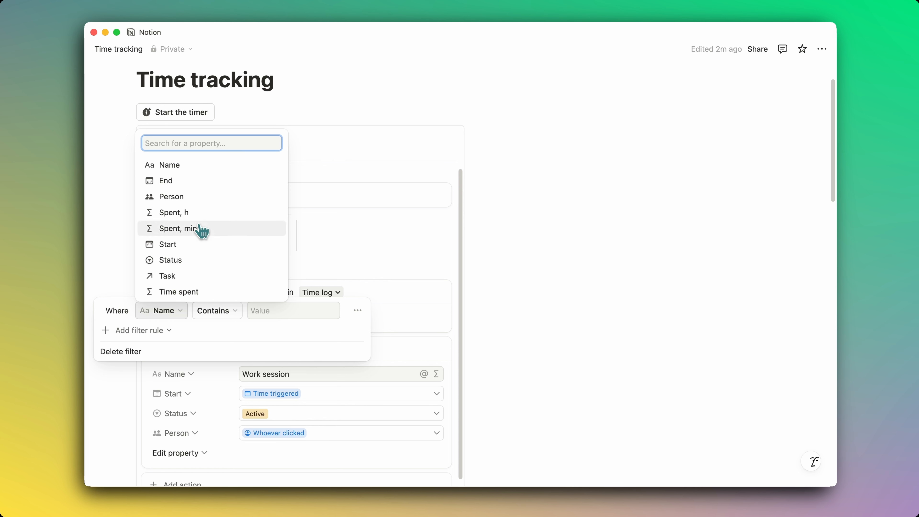
pyautogui.click(205, 199)
pyautogui.click(275, 310)
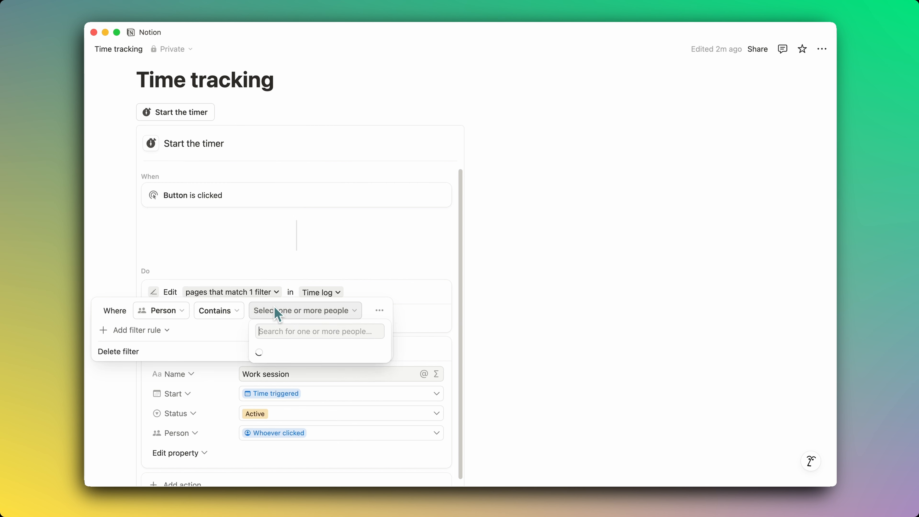
pyautogui.click(275, 353)
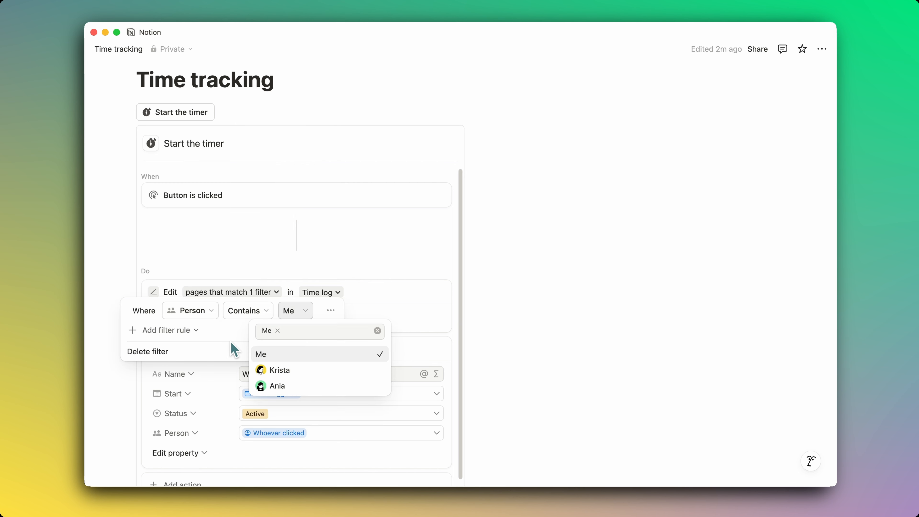
# Step: Add a second filter rule to the edit action requiring that Status is Active
pyautogui.click(195, 333)
pyautogui.click(191, 349)
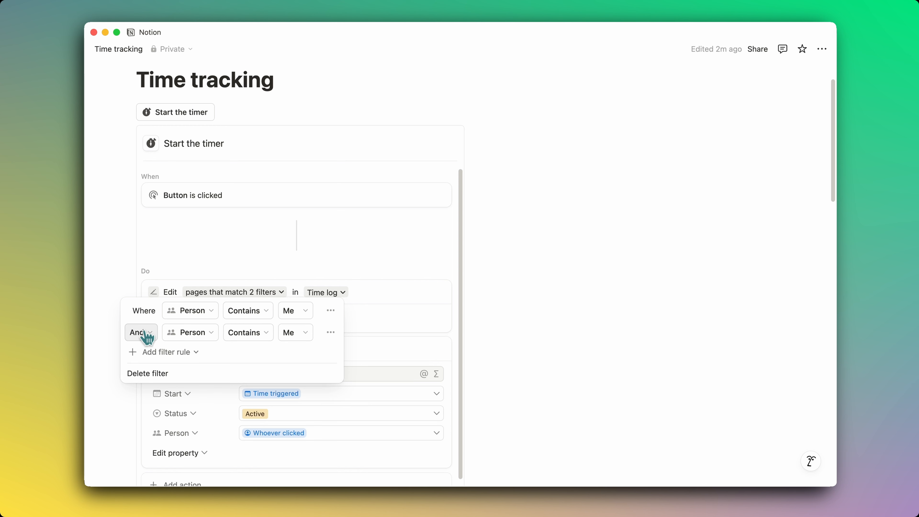
pyautogui.click(210, 334)
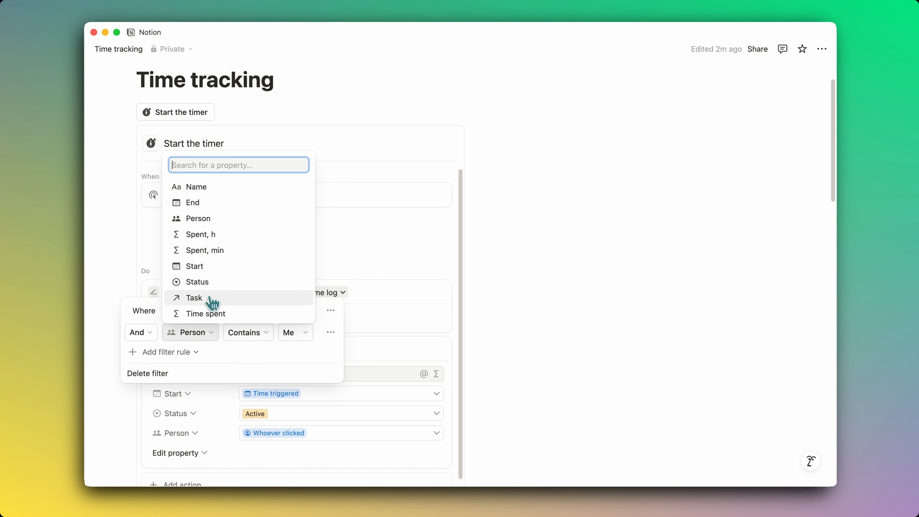
pyautogui.click(207, 282)
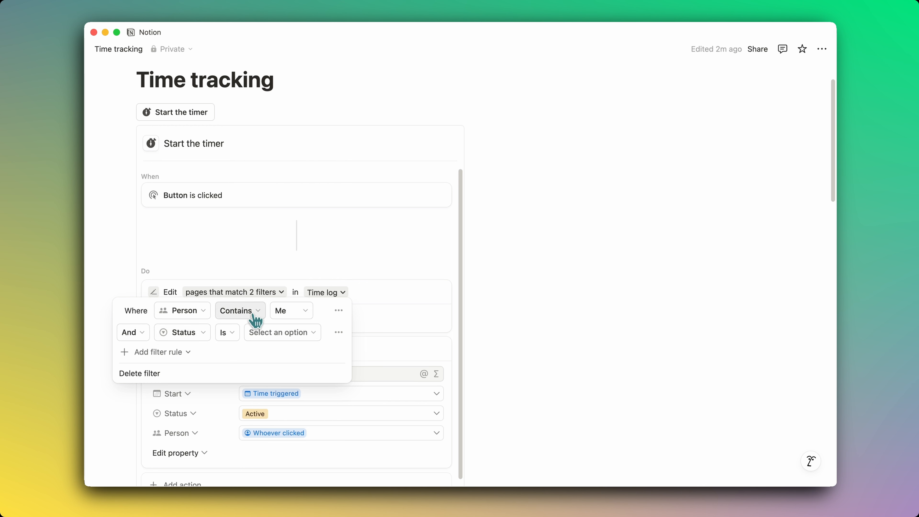
pyautogui.click(264, 333)
pyautogui.click(261, 375)
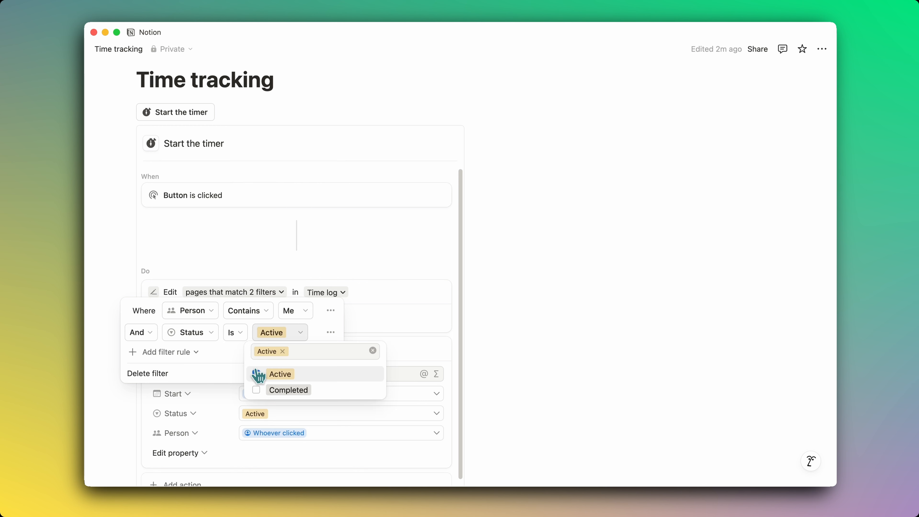
pyautogui.click(320, 325)
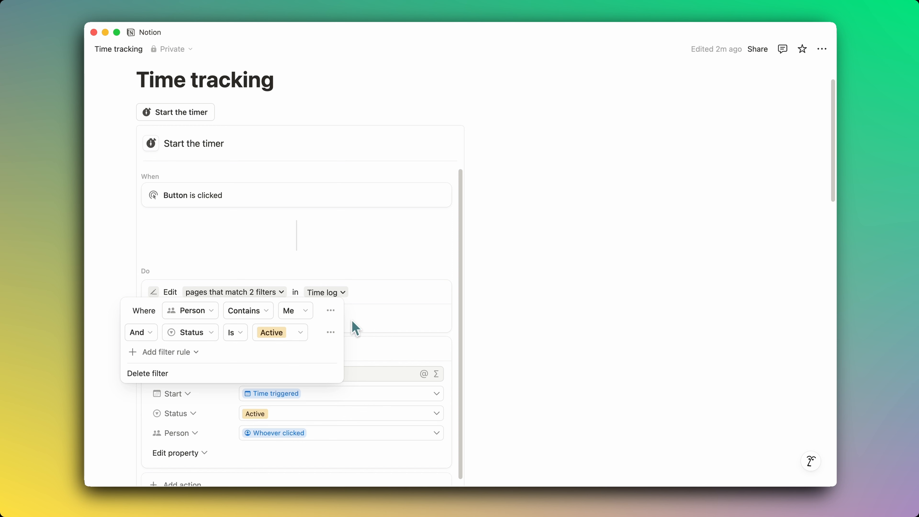
pyautogui.click(381, 313)
# Step: Have the edit action set the End property to Time triggered
pyautogui.click(200, 321)
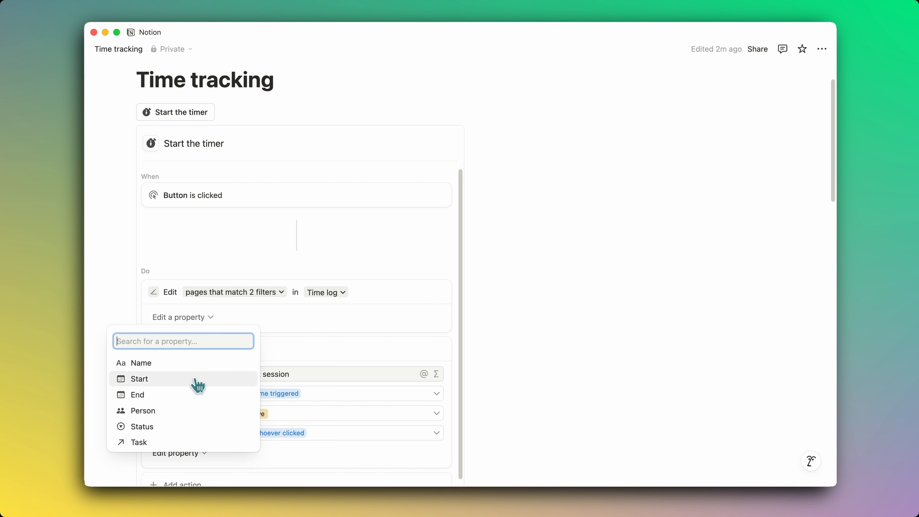
pyautogui.click(197, 395)
pyautogui.click(273, 322)
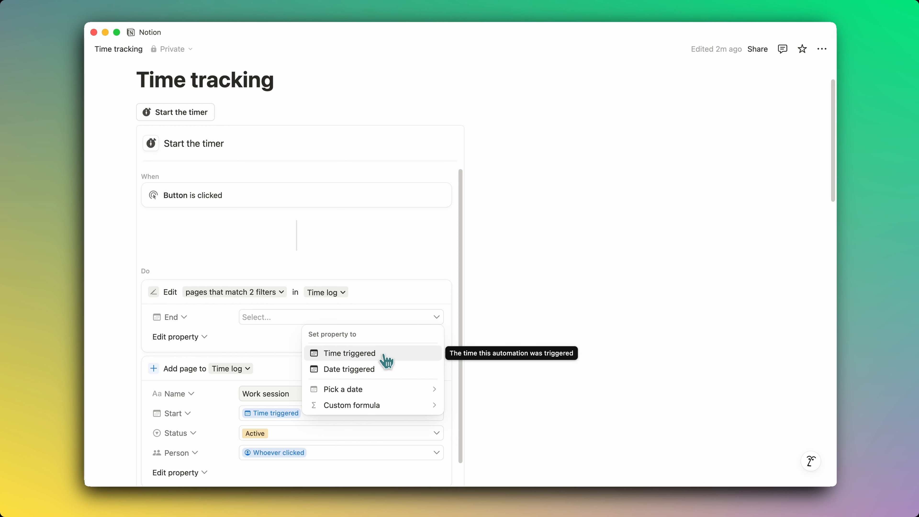
pyautogui.click(392, 356)
# Step: Have the edit action also set Status to Completed, and save the button's configuration
pyautogui.click(174, 341)
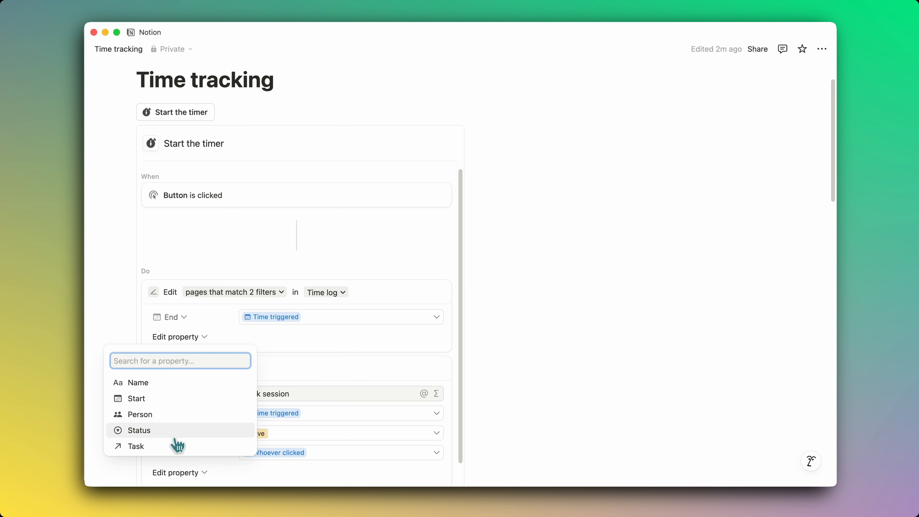
pyautogui.click(175, 432)
pyautogui.click(268, 347)
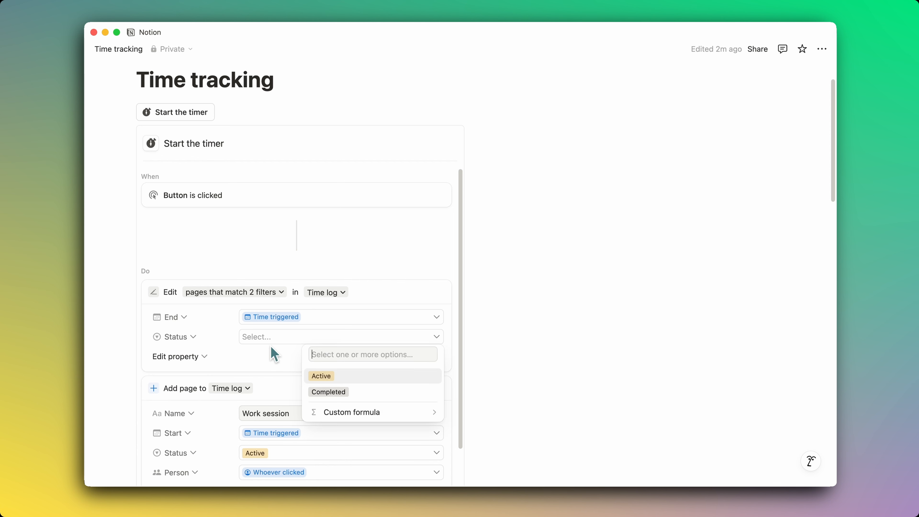
pyautogui.click(318, 390)
pyautogui.scroll(-3, 291, 362)
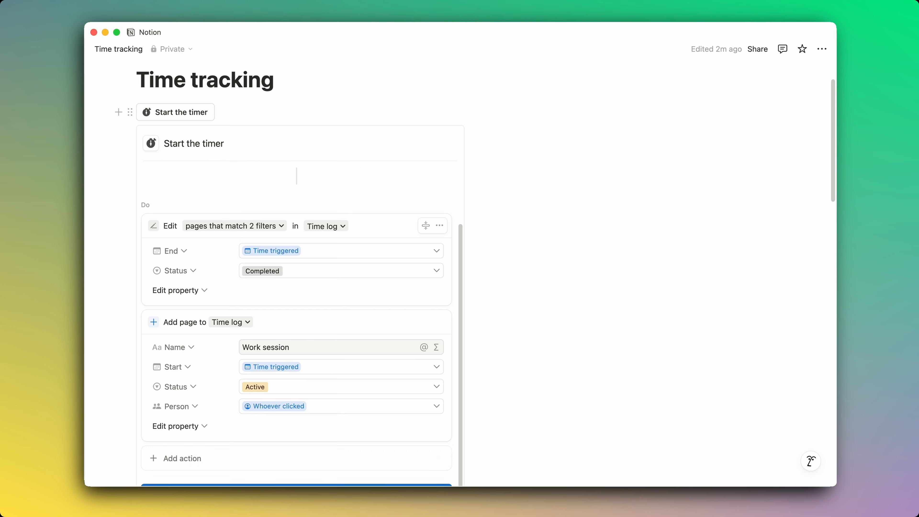
pyautogui.scroll(-3, 523, 400)
pyautogui.click(387, 398)
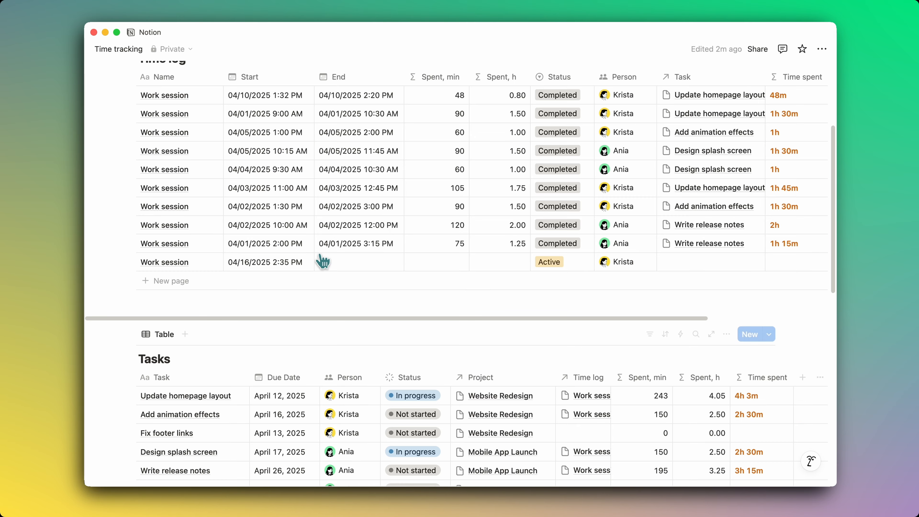
# Step: Rename the active Time log entry to "Recording the video" and run the Start the timer button
pyautogui.scroll(10, 320, 246)
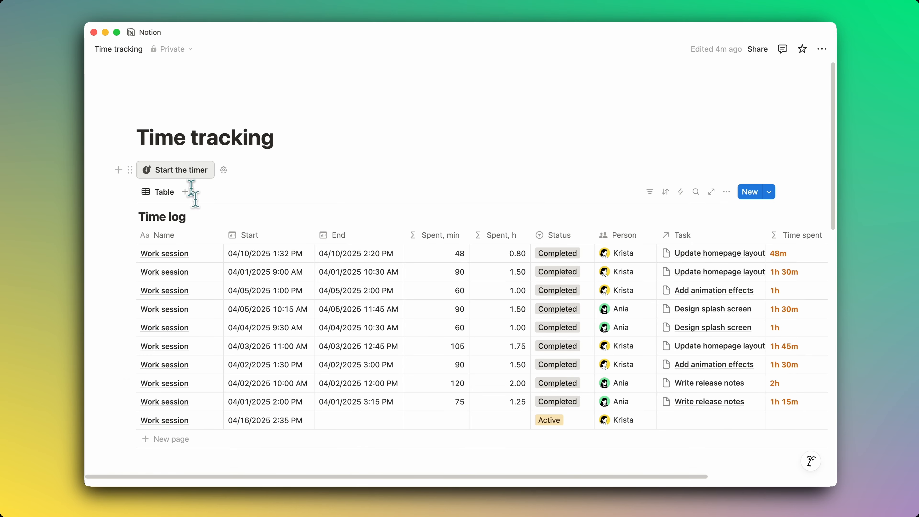
pyautogui.doubleClick(167, 419)
pyautogui.press('super+a')
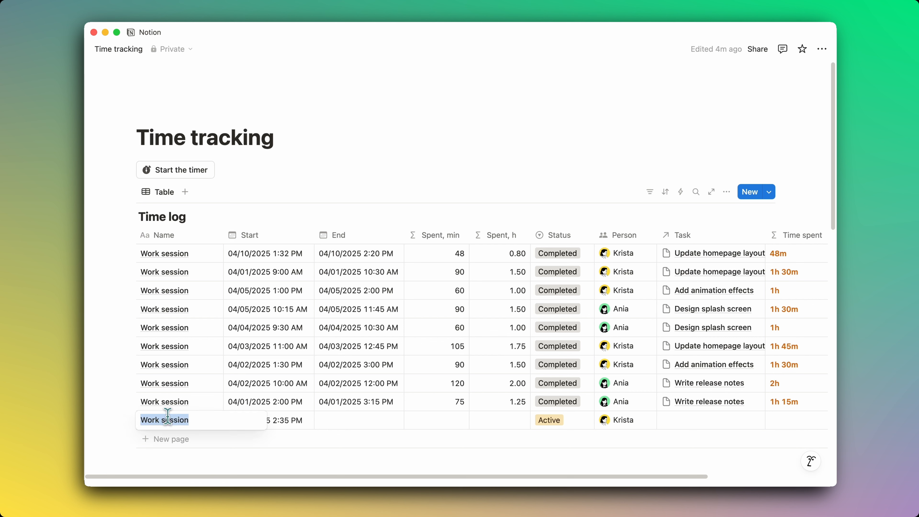
pyautogui.write('Recording')
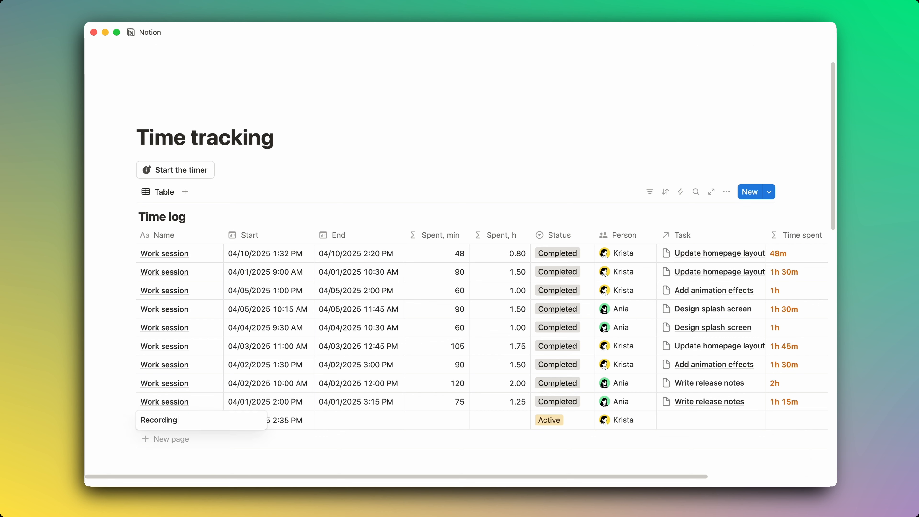
pyautogui.write(' the video')
pyautogui.press('Escape')
pyautogui.click(182, 171)
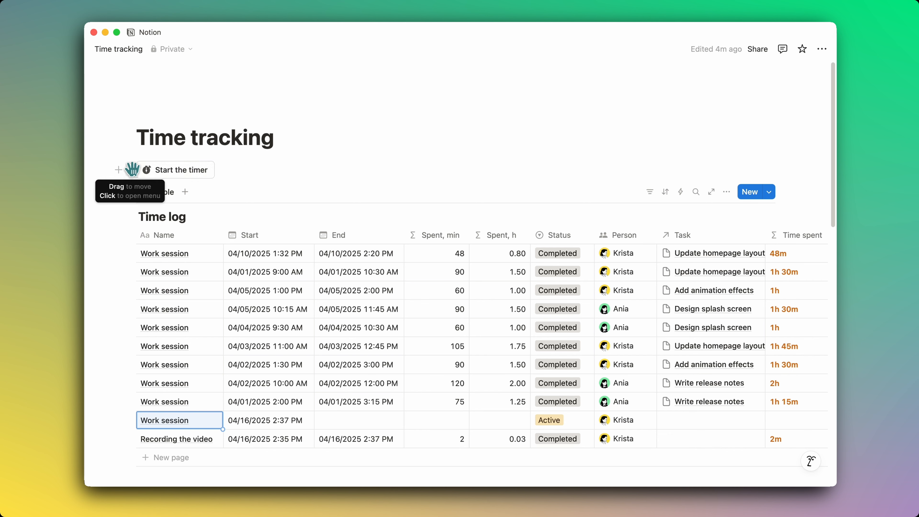
# Step: Duplicate the Start the timer button and delete the "Add page to Time log" action from the copy
pyautogui.click(132, 169)
pyautogui.click(149, 155)
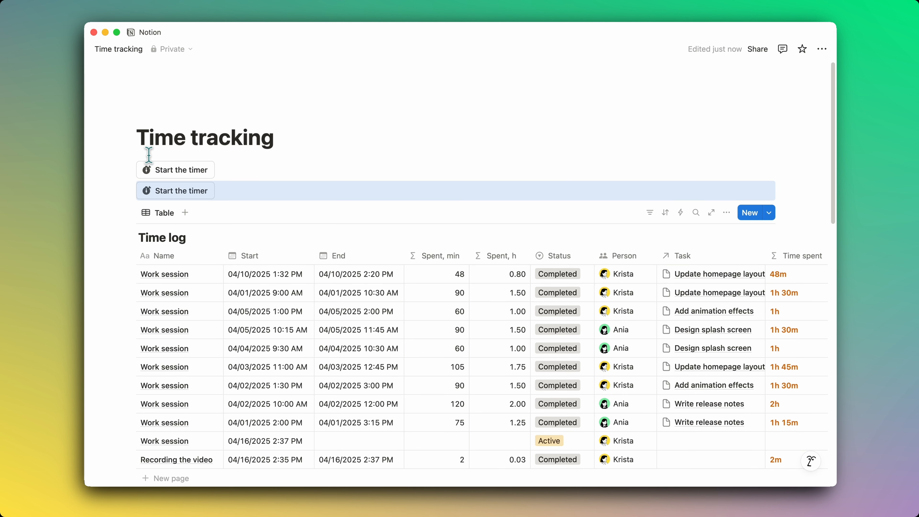
pyautogui.click(224, 191)
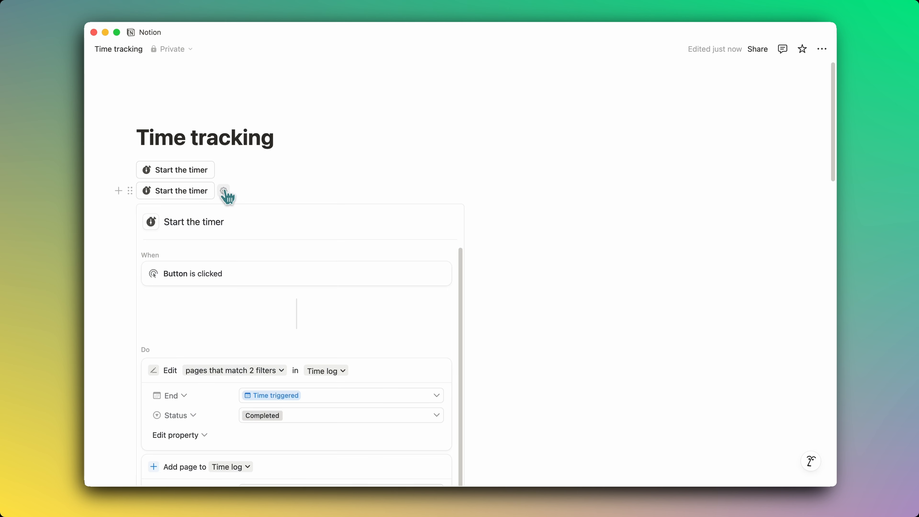
pyautogui.scroll(-2, 315, 347)
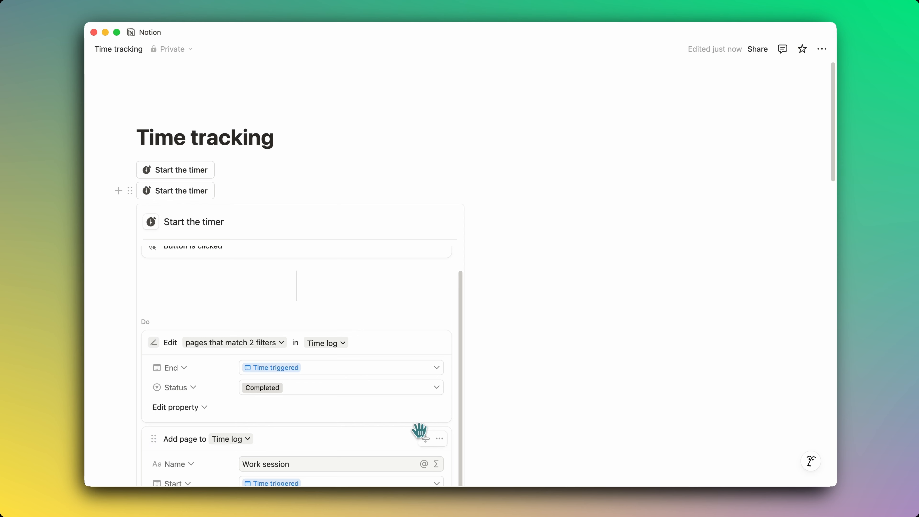
pyautogui.scroll(-5, 578, 341)
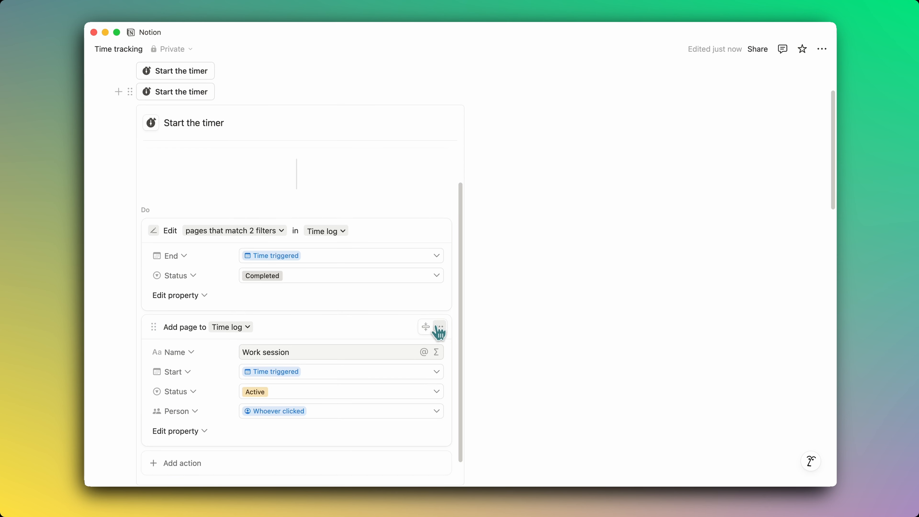
pyautogui.click(439, 327)
pyautogui.click(436, 415)
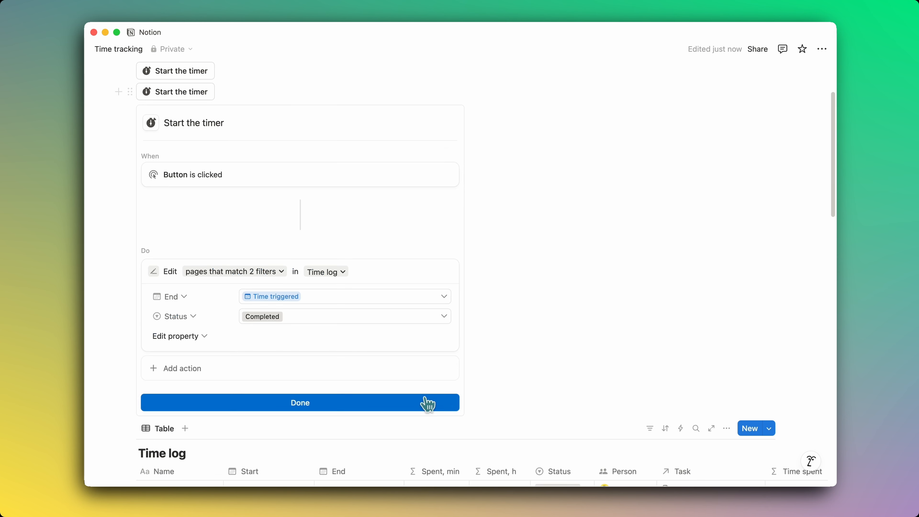
# Step: Rename the duplicated button to "Stop the timer" and change its icon to a solid square
pyautogui.scroll(3, 304, 217)
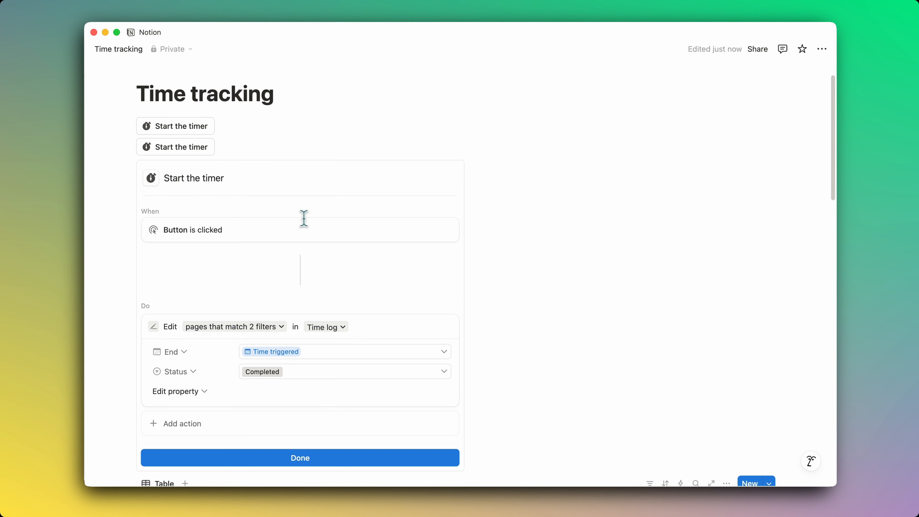
pyautogui.doubleClick(179, 183)
pyautogui.write('Stop')
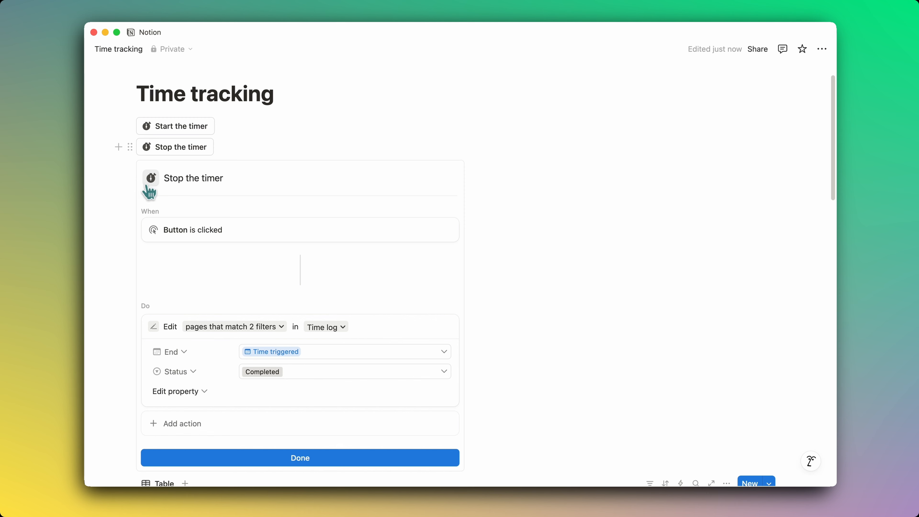
pyautogui.click(150, 179)
pyautogui.write('sq')
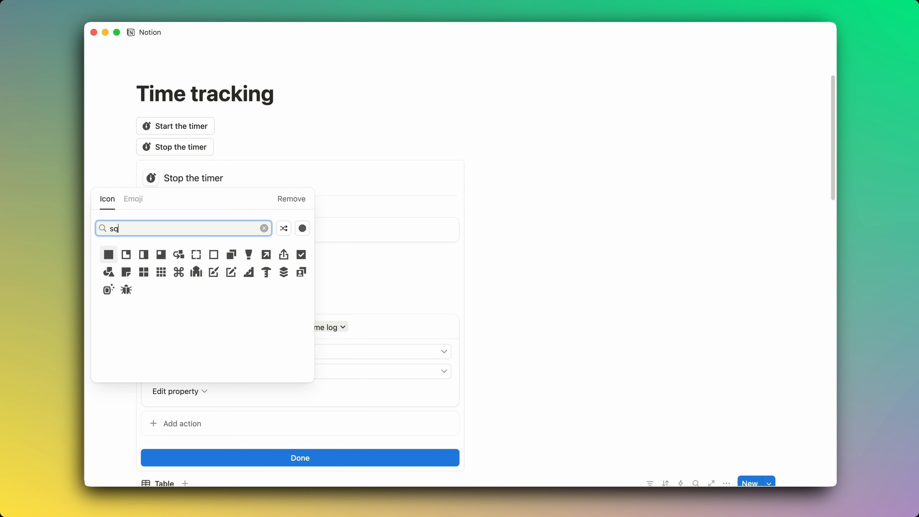
pyautogui.click(109, 255)
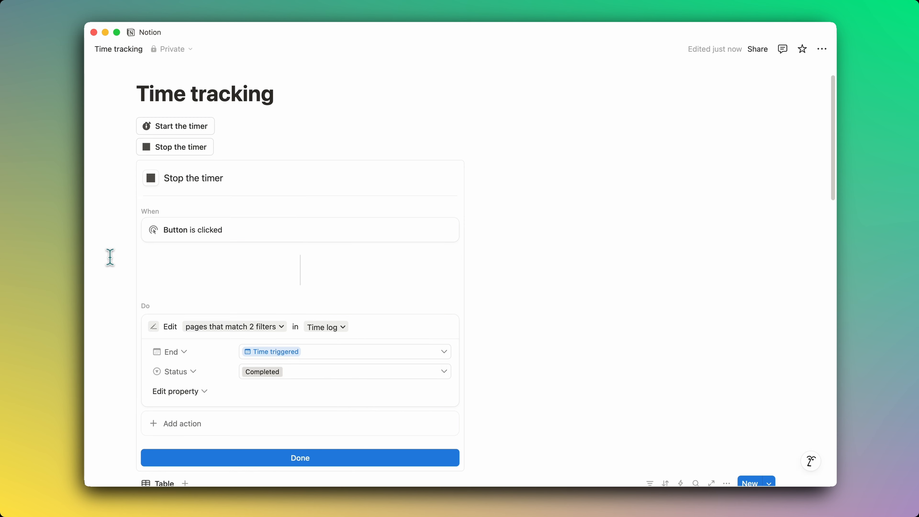
pyautogui.click(150, 178)
pyautogui.write('paus')
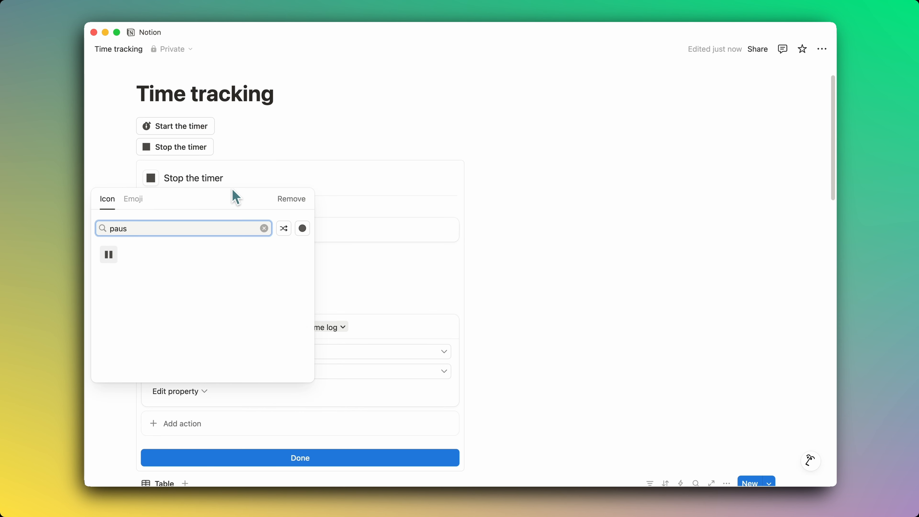
pyautogui.click(363, 253)
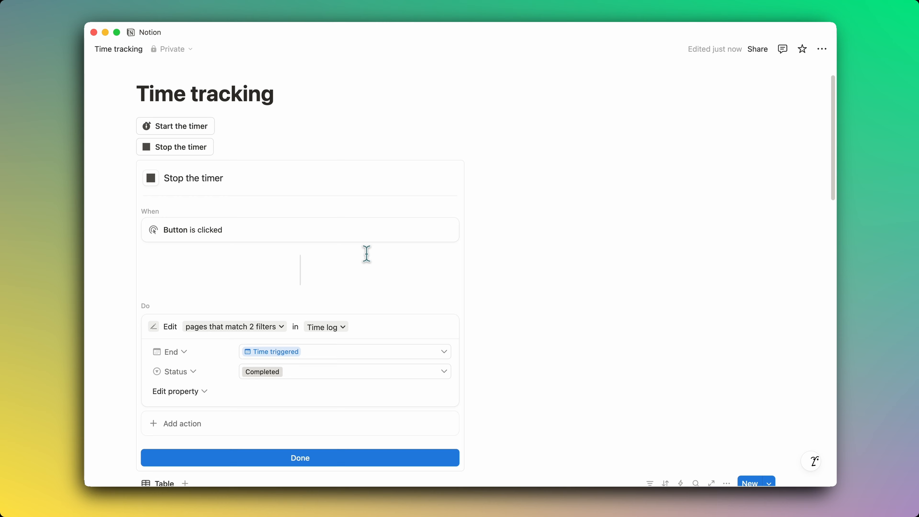
# Step: Save the Stop the timer button's configuration and run the button to close the active Time log entry
pyautogui.click(301, 457)
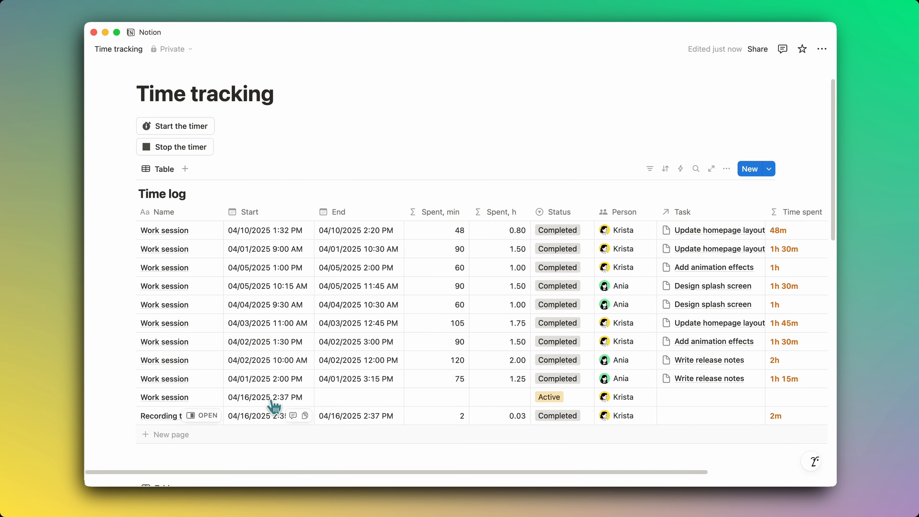
pyautogui.click(203, 151)
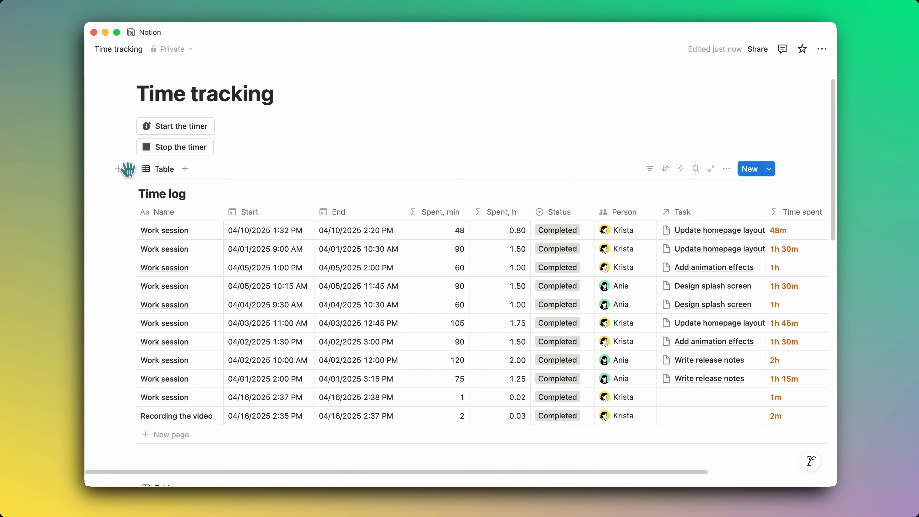
# Step: Place the Time log table in a column beside the two stacked timer buttons, and narrow the buttons' column
pyautogui.moveTo(128, 169); pyautogui.dragTo(779, 117)
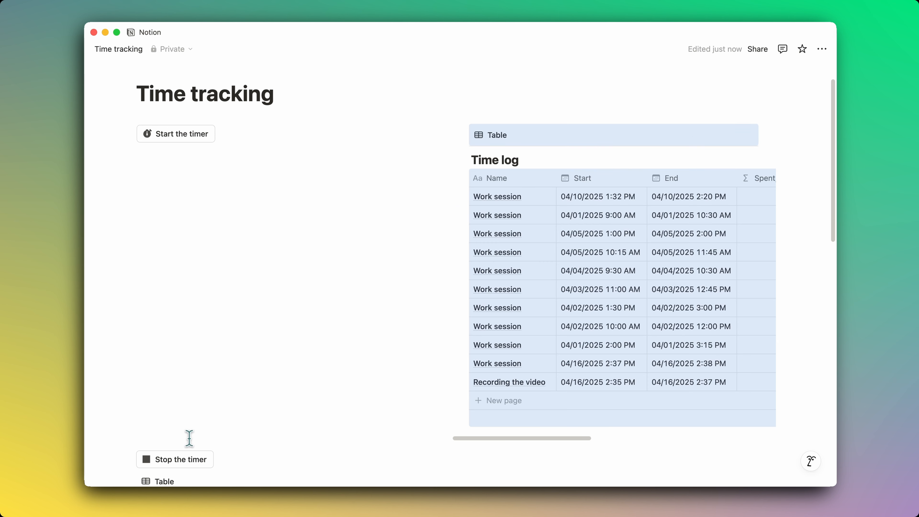
pyautogui.moveTo(126, 459); pyautogui.dragTo(195, 210)
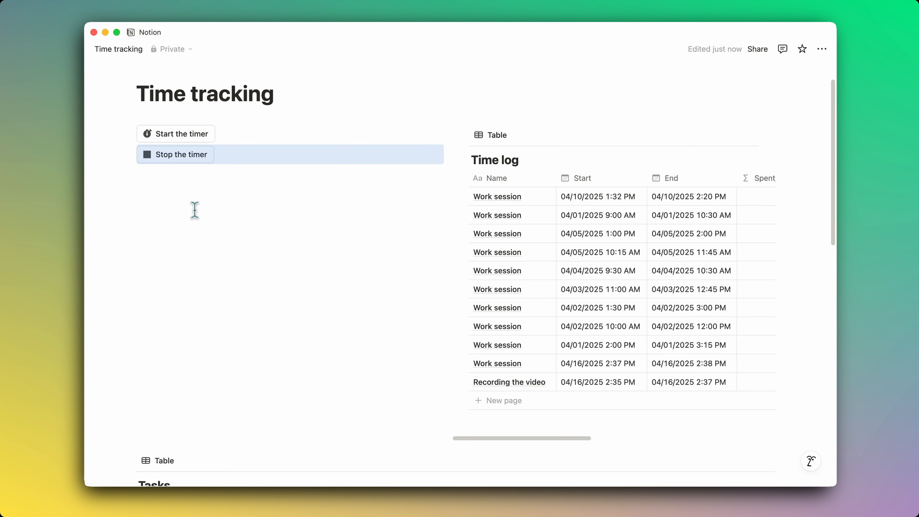
pyautogui.click(436, 125)
pyautogui.moveTo(436, 125); pyautogui.dragTo(273, 148)
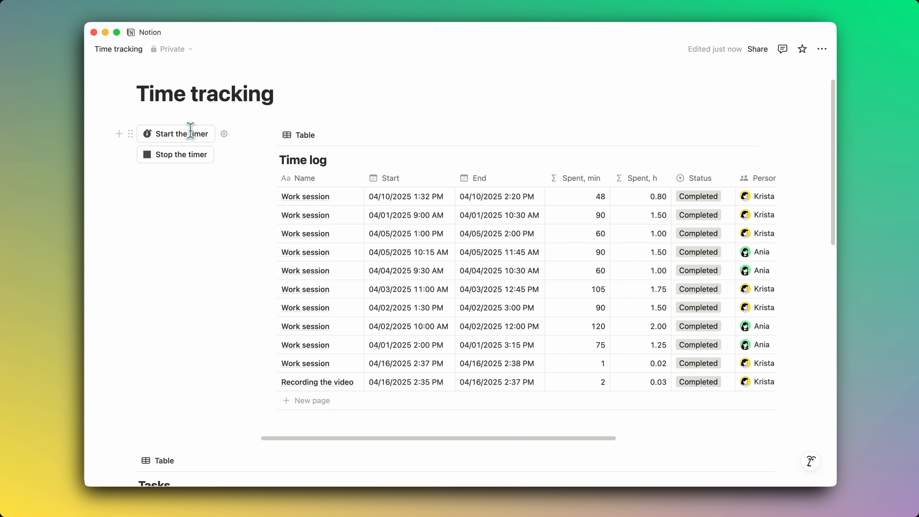
# Step: Add the text "Actions" above the Start the timer button and format it as an H1 heading
pyautogui.click(119, 134)
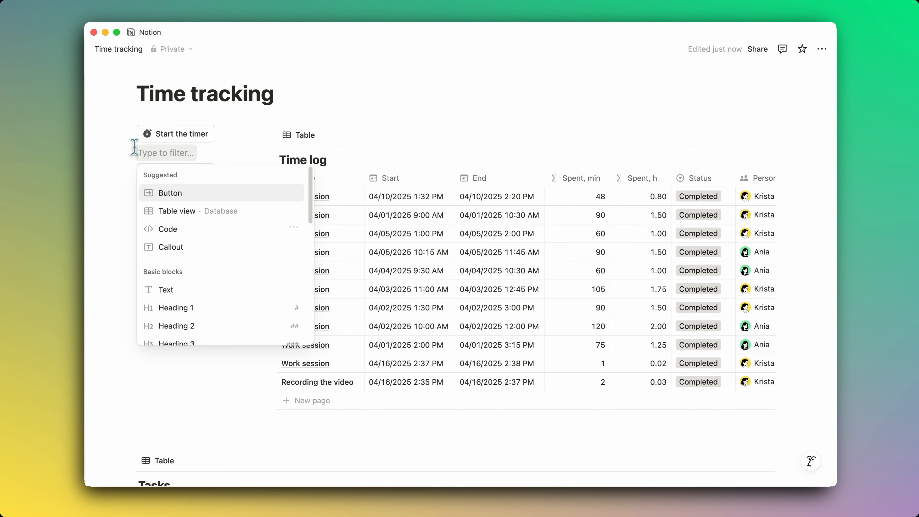
pyautogui.click(156, 158)
pyautogui.moveTo(131, 153); pyautogui.dragTo(136, 126)
pyautogui.click(160, 132)
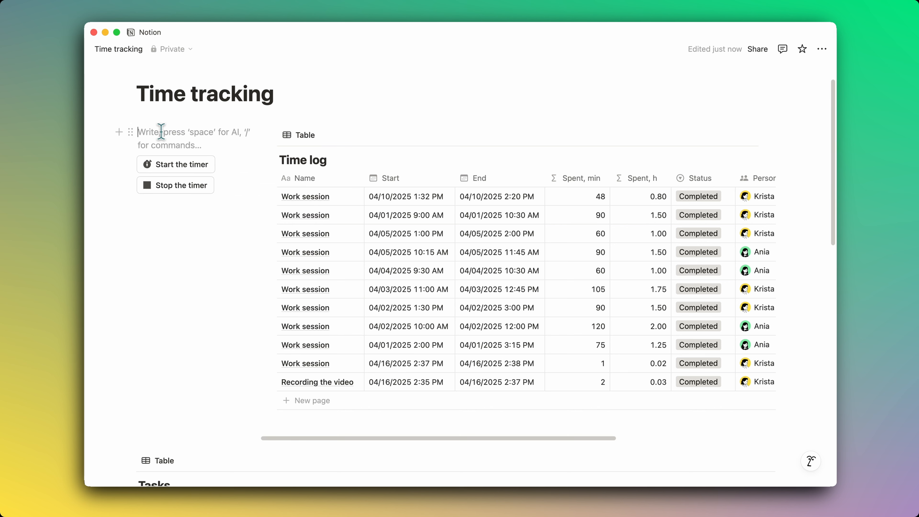
pyautogui.write('Act')
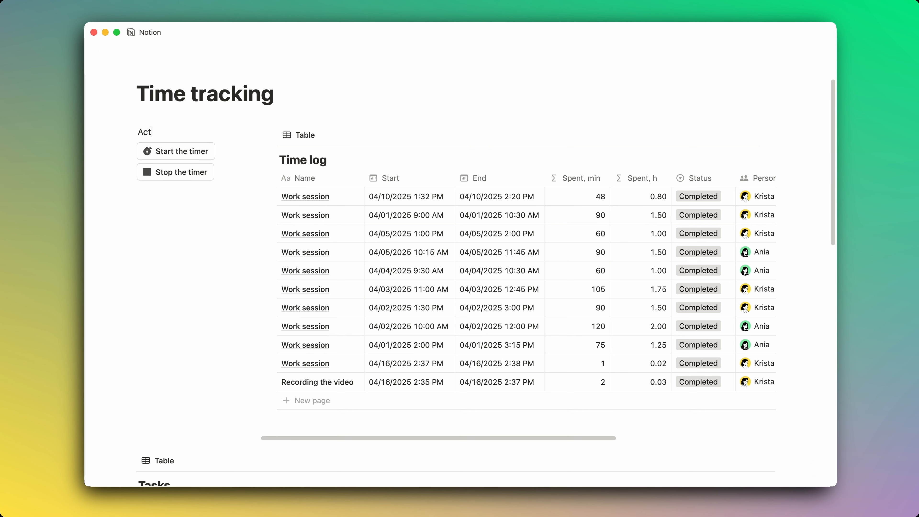
pyautogui.write('ions')
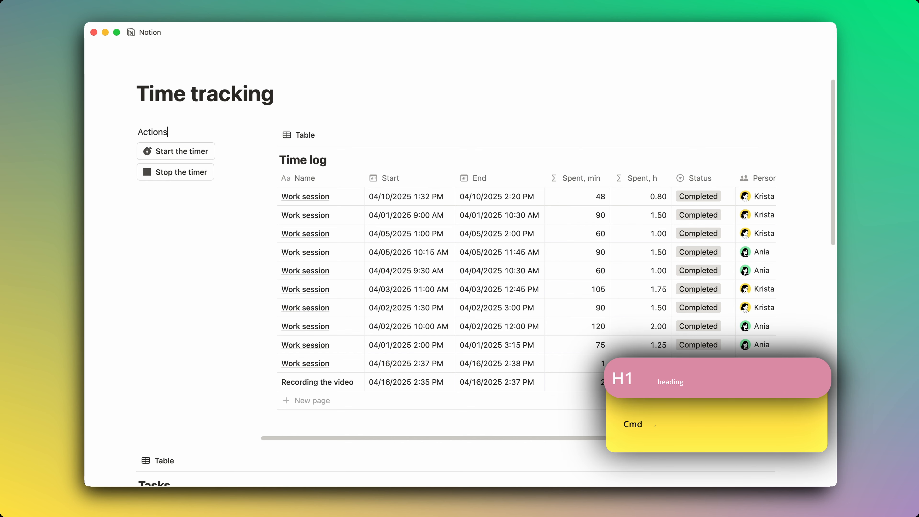
pyautogui.press('super+alt+1')
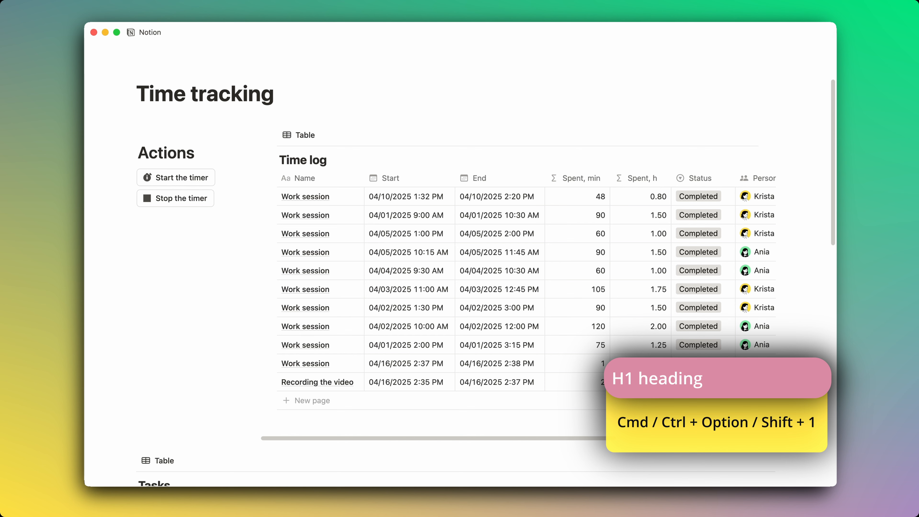
# Step: Insert a divider under the Actions heading and remove the empty line after it
pyautogui.press('Return')
pyautogui.write('--')
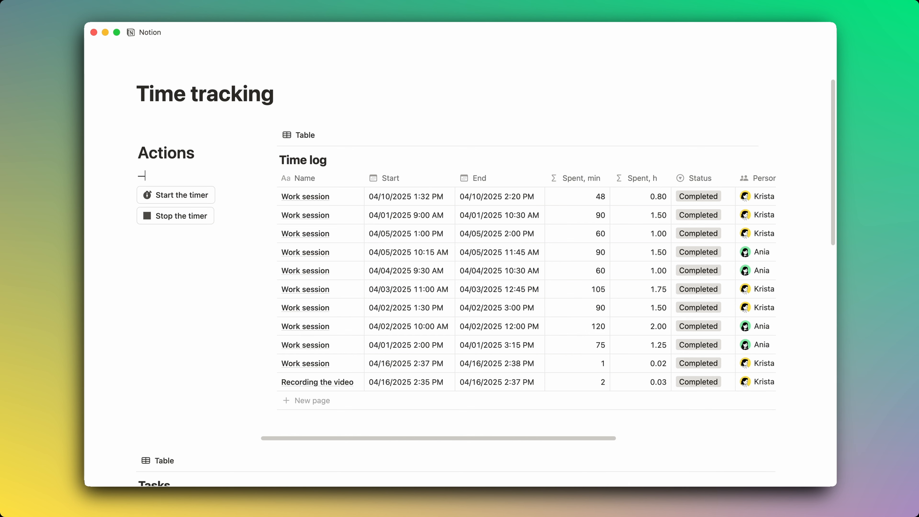
pyautogui.write('-')
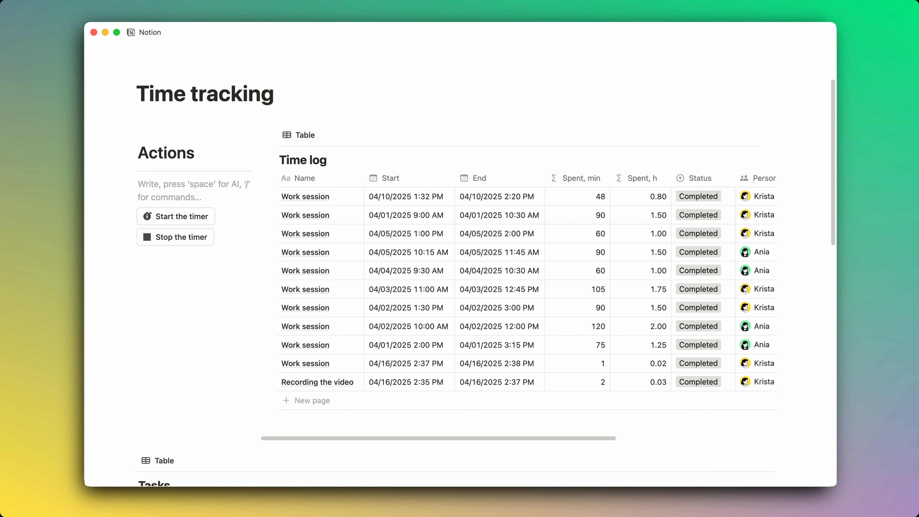
pyautogui.press('BackSpace')
pyautogui.press('Return')
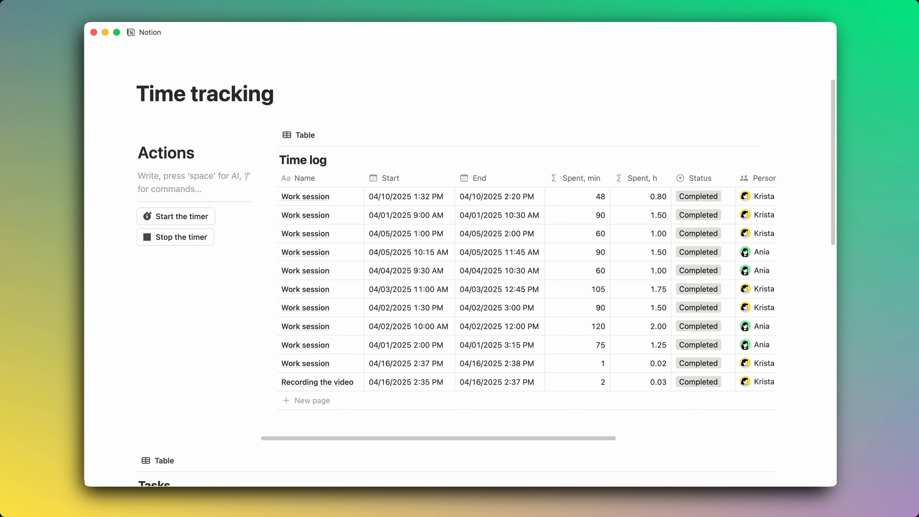
pyautogui.write('/divi')
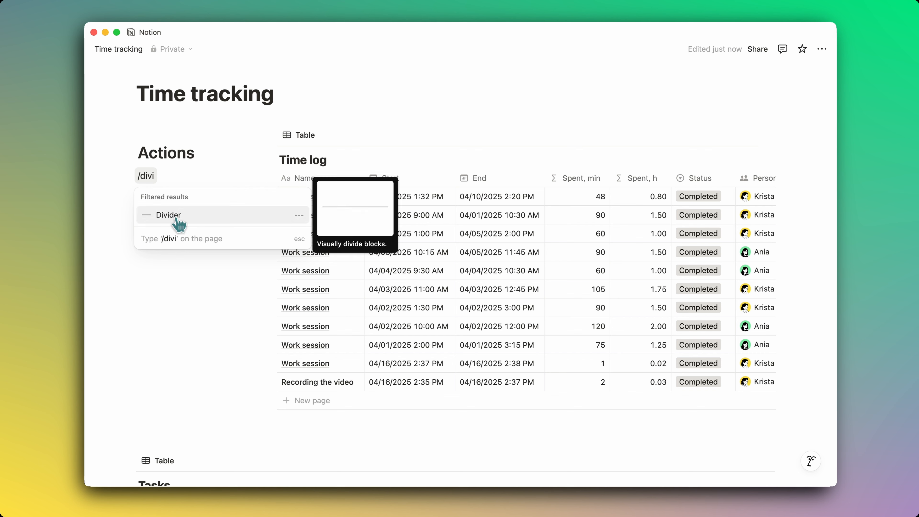
pyautogui.click(213, 157)
pyautogui.click(131, 176)
pyautogui.click(192, 144)
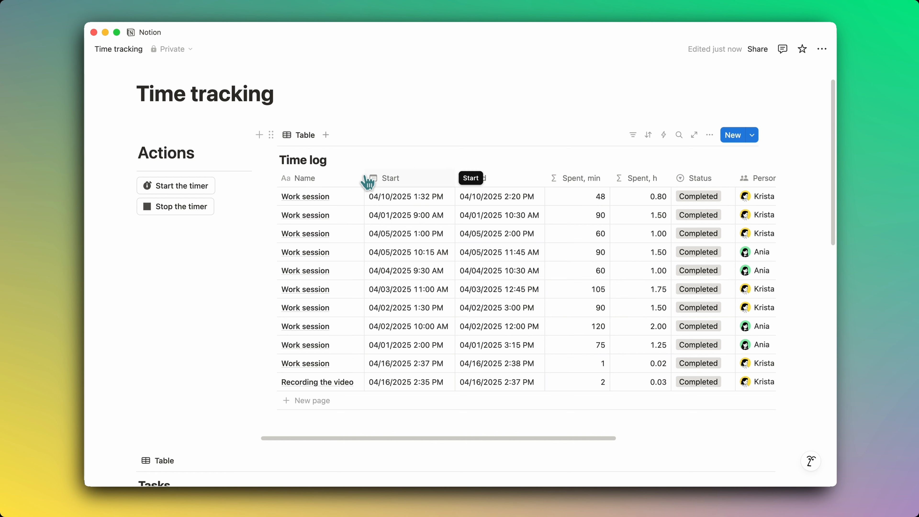
# Step: Narrow the Name, Spent min, Spent h, Status and Person columns of the Time log table
pyautogui.moveTo(364, 179); pyautogui.dragTo(349, 179)
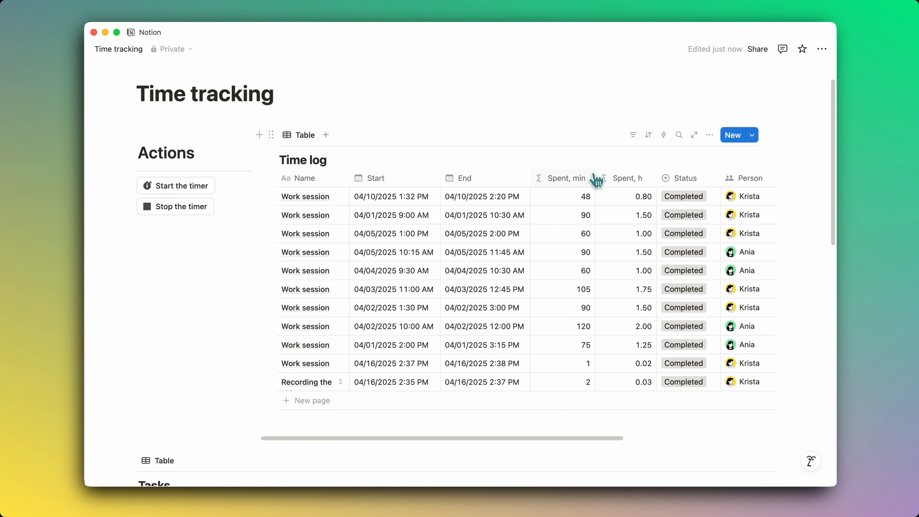
pyautogui.moveTo(600, 181); pyautogui.dragTo(595, 181)
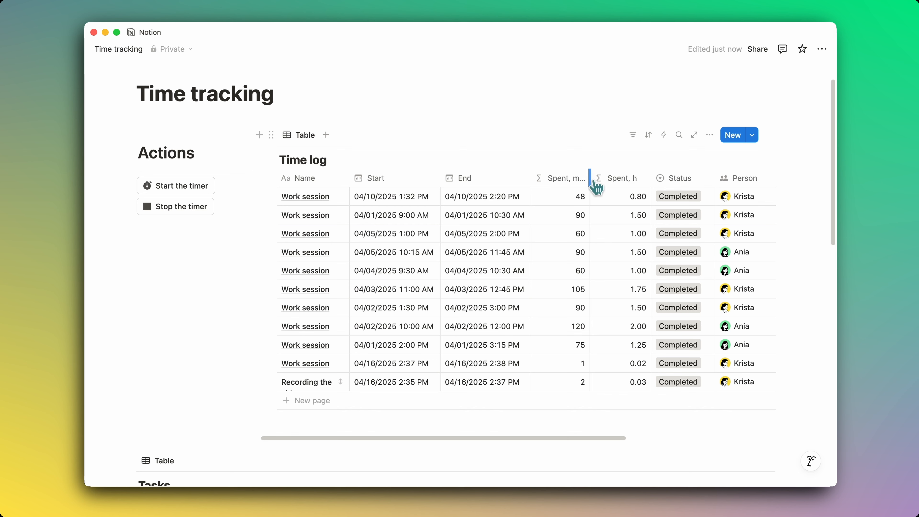
pyautogui.moveTo(652, 180); pyautogui.dragTo(645, 181)
pyautogui.moveTo(709, 180); pyautogui.dragTo(701, 181)
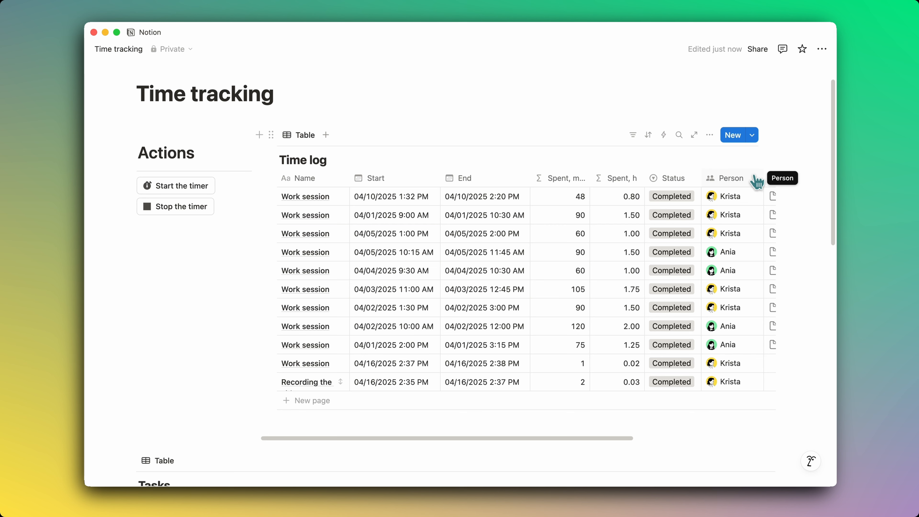
pyautogui.moveTo(764, 181); pyautogui.dragTo(757, 181)
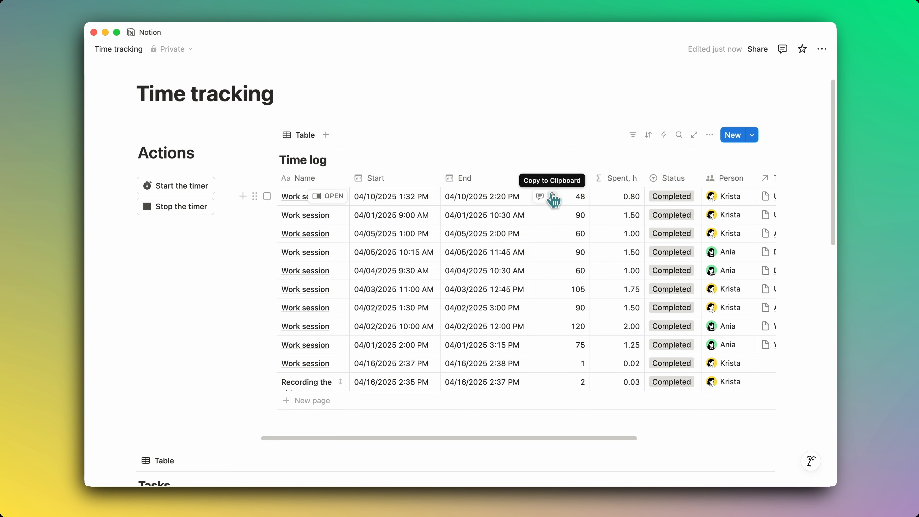
pyautogui.hscroll(3, 554, 199)
pyautogui.hscroll(-3, 553, 199)
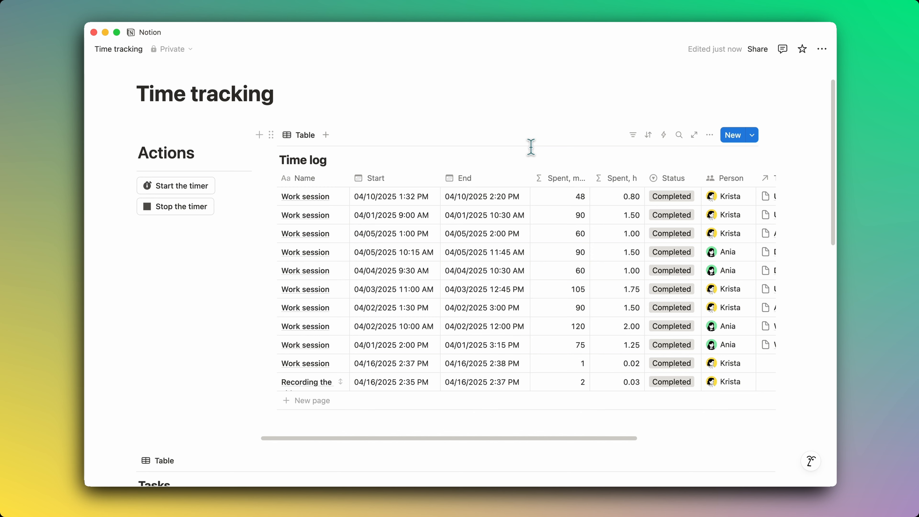
# Step: Add a Button property named "Start the timer" to the Tasks database
pyautogui.scroll(-10, 531, 147)
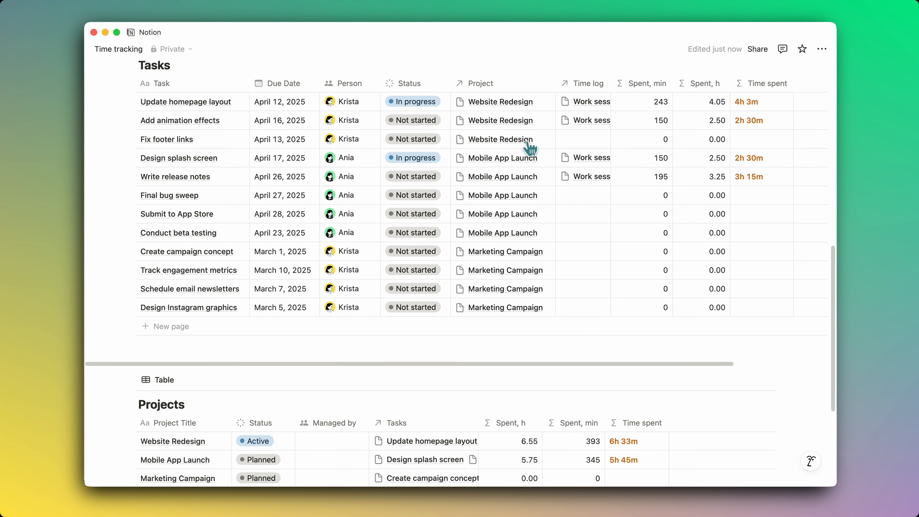
pyautogui.scroll(2, 531, 147)
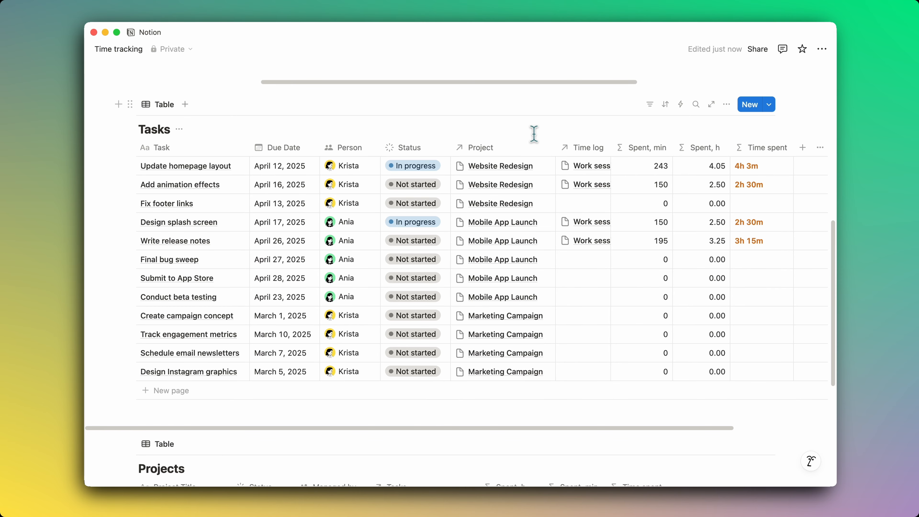
pyautogui.click(802, 148)
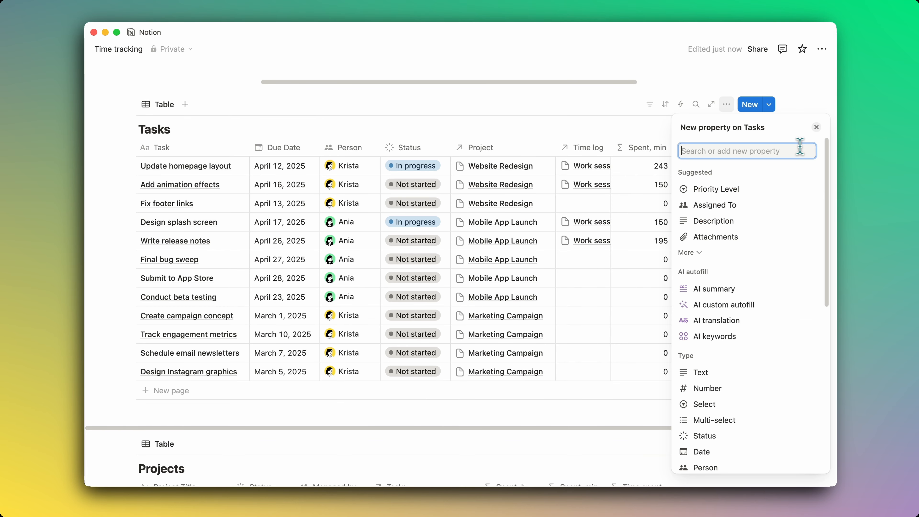
pyautogui.write('bu')
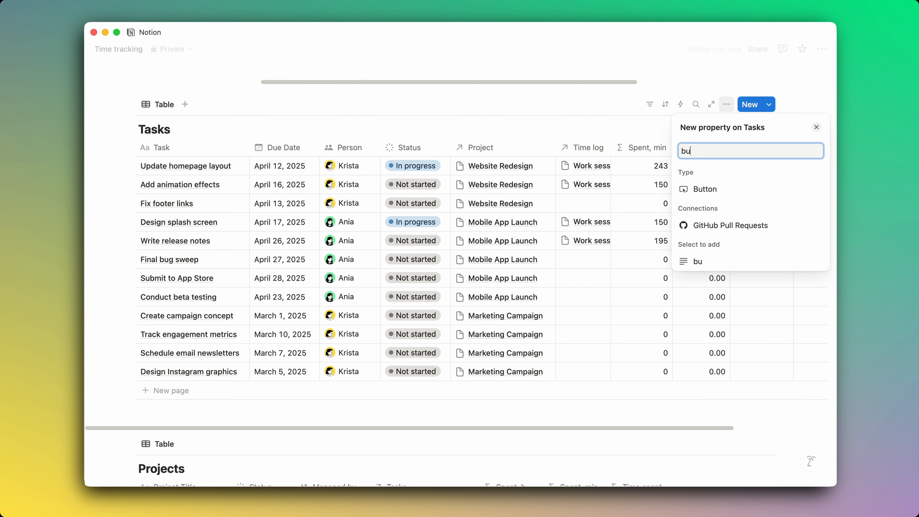
pyautogui.click(770, 197)
pyautogui.doubleClick(732, 154)
pyautogui.write('Sta')
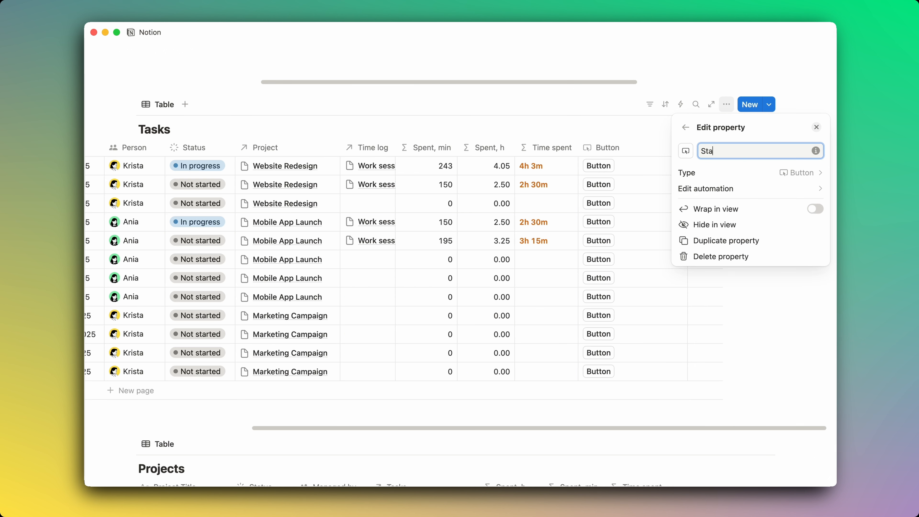
pyautogui.write('rt the timer')
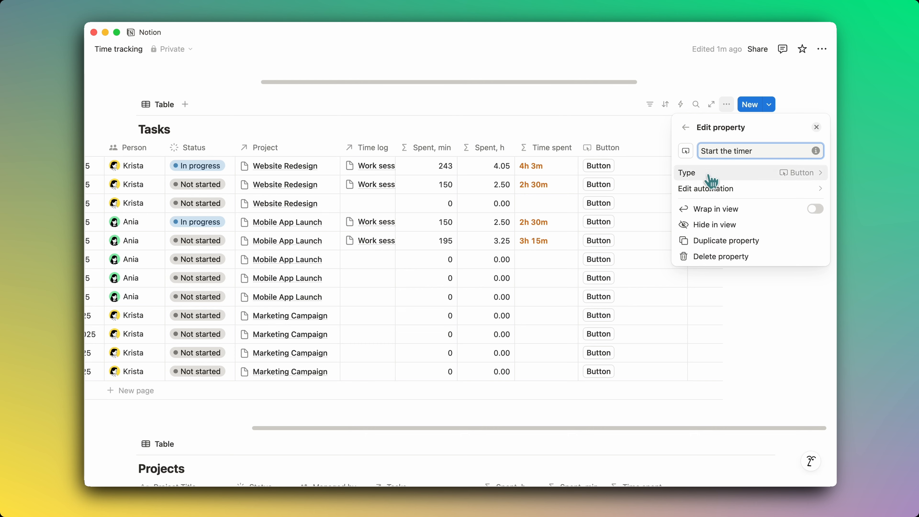
# Step: Add an "Edit pages in" action targeting the Time log database to the Start the timer property's automation
pyautogui.click(714, 195)
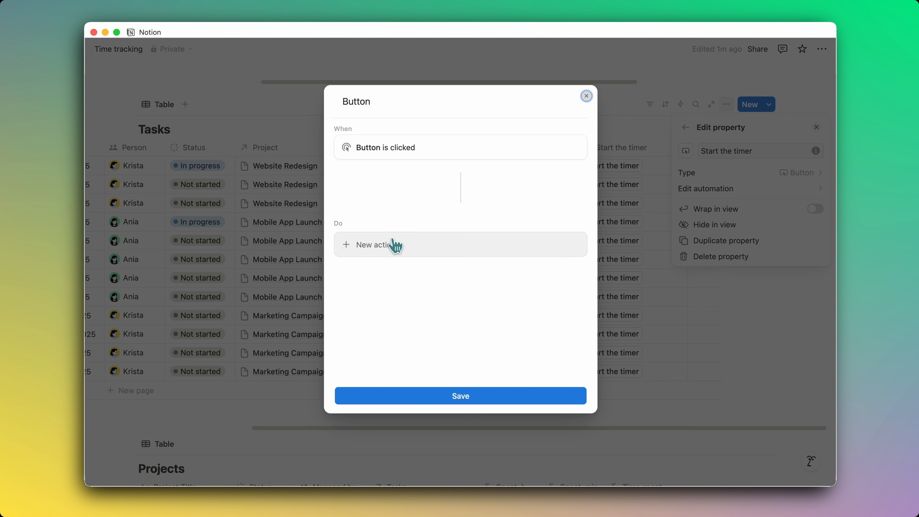
pyautogui.click(395, 246)
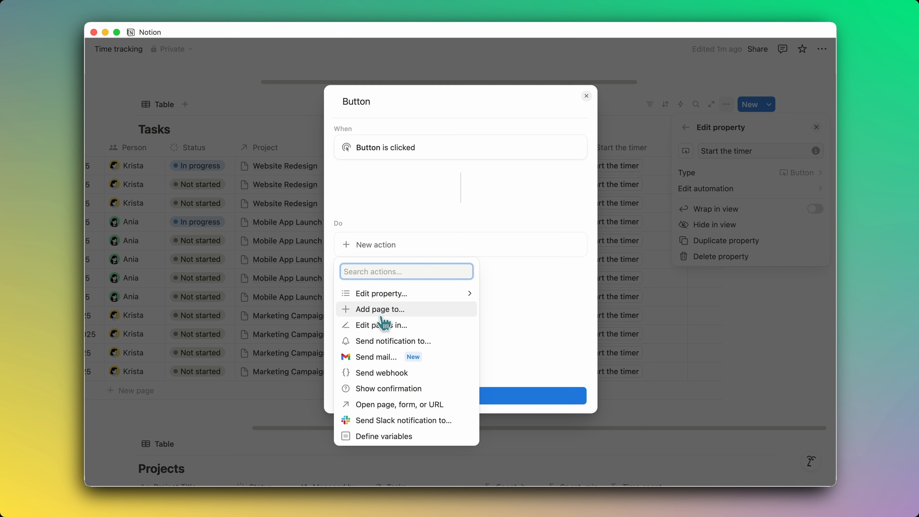
pyautogui.click(382, 325)
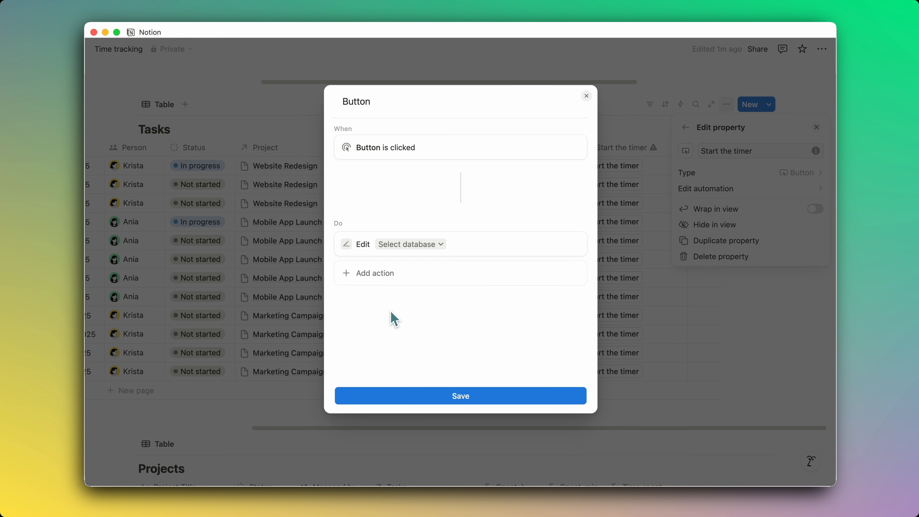
pyautogui.click(433, 247)
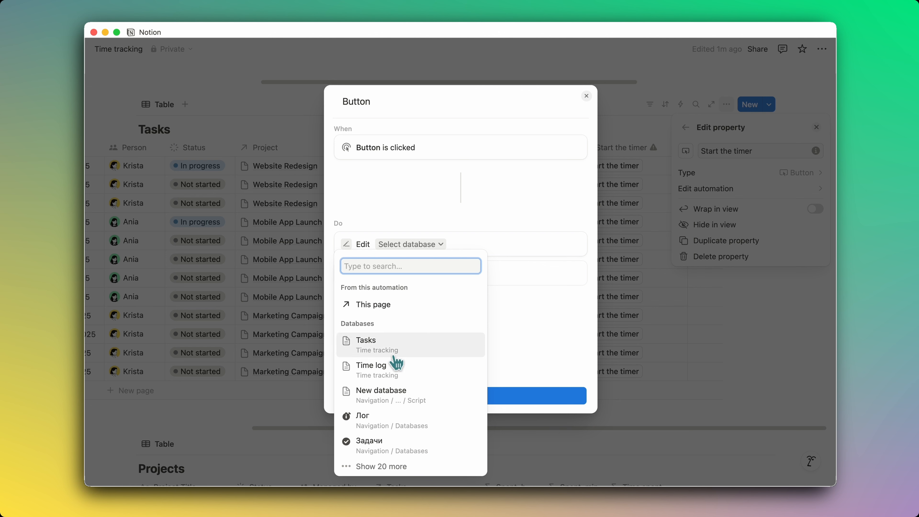
pyautogui.click(382, 369)
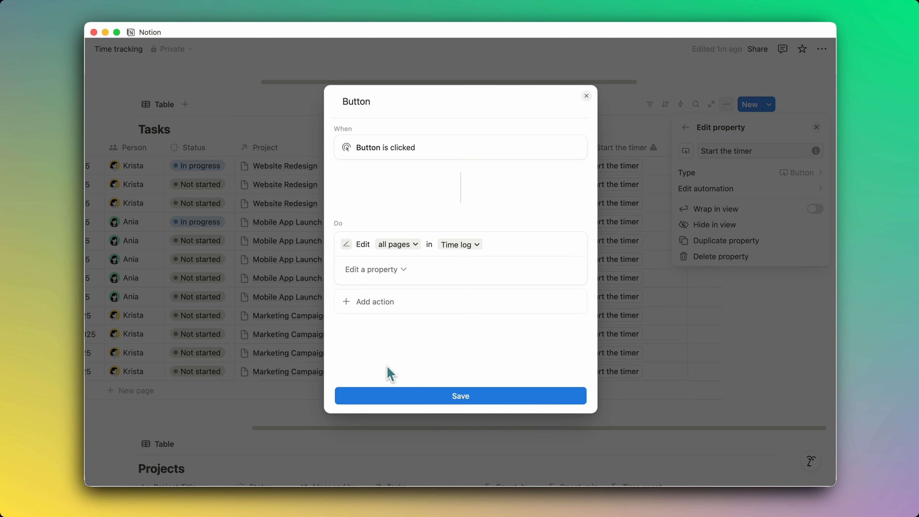
# Step: Filter the Time log pages edited by the Start the timer automation to those where Person contains Me
pyautogui.click(399, 245)
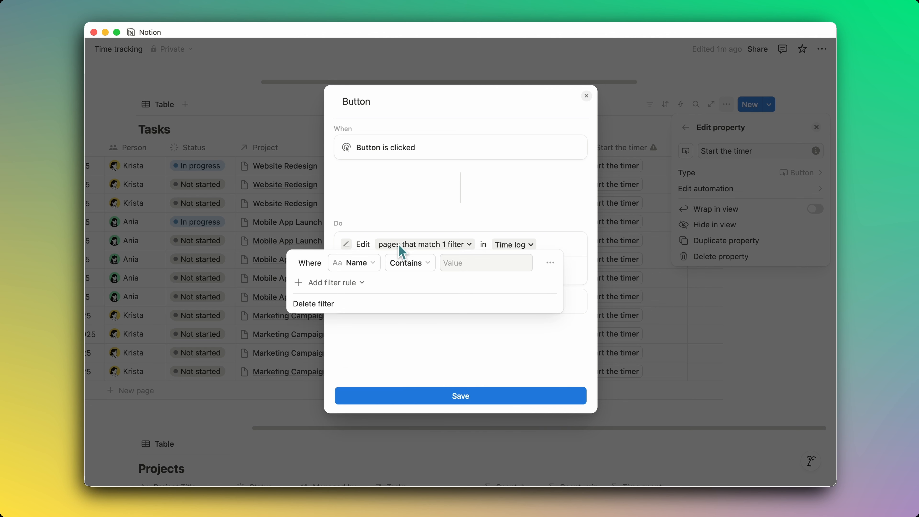
pyautogui.click(370, 263)
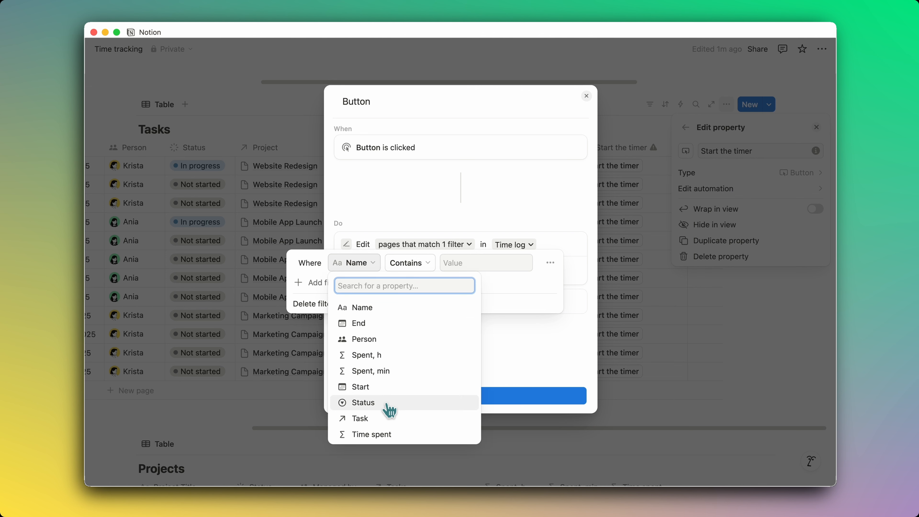
pyautogui.click(379, 341)
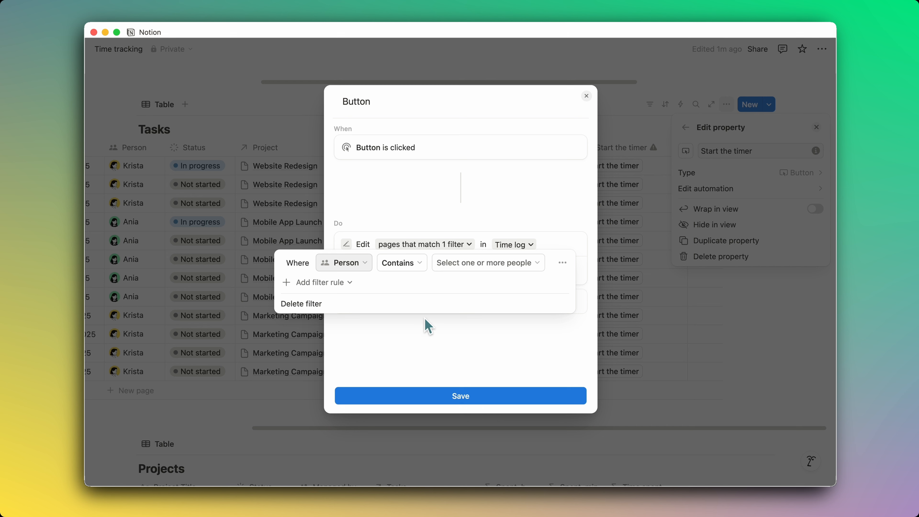
pyautogui.click(476, 268)
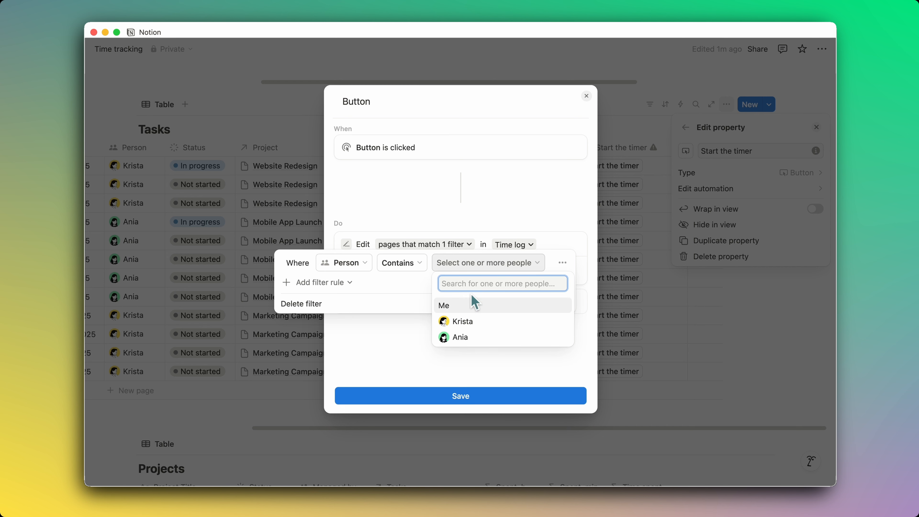
pyautogui.click(467, 306)
# Step: Add a second filter rule to the edit action requiring Status to be Active
pyautogui.click(341, 286)
pyautogui.click(347, 284)
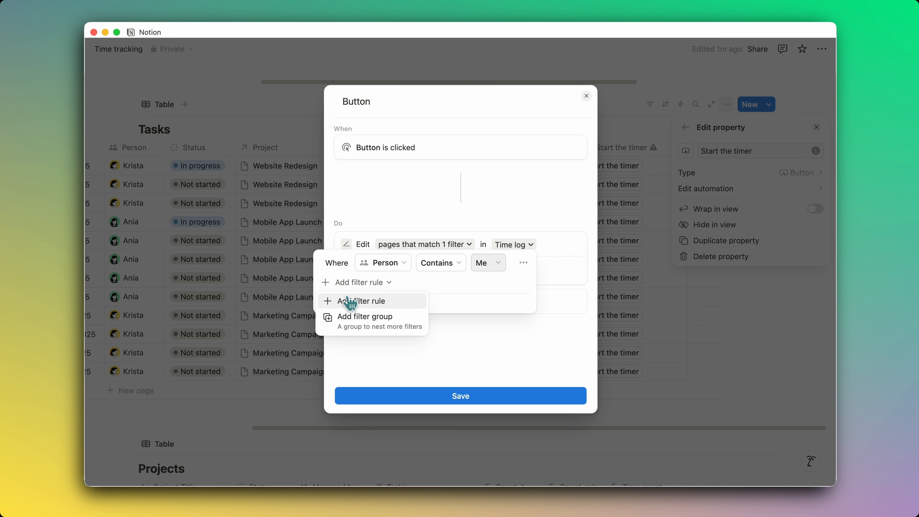
pyautogui.click(353, 301)
pyautogui.click(371, 290)
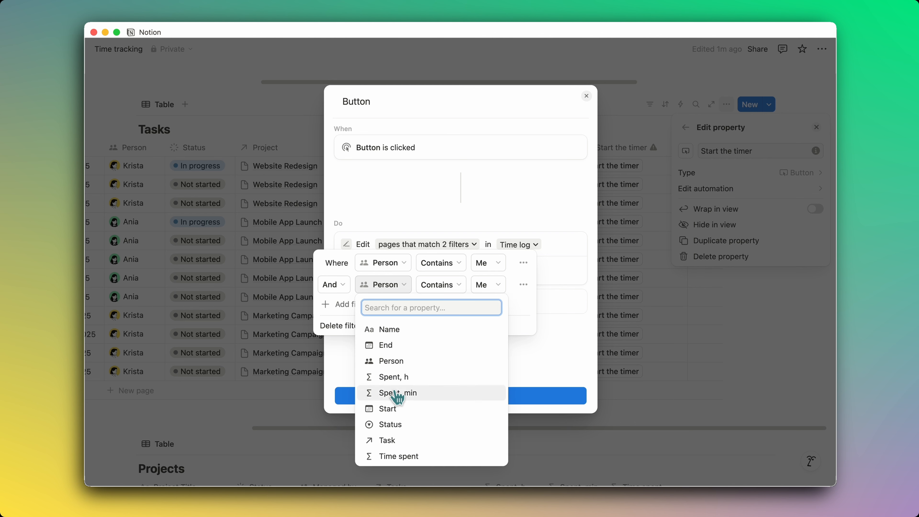
pyautogui.click(391, 424)
pyautogui.click(476, 286)
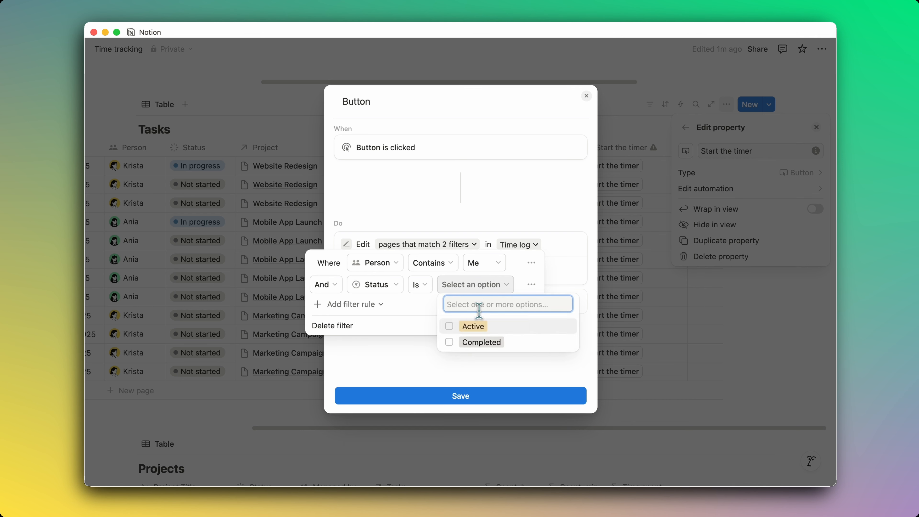
pyautogui.click(472, 326)
pyautogui.click(545, 281)
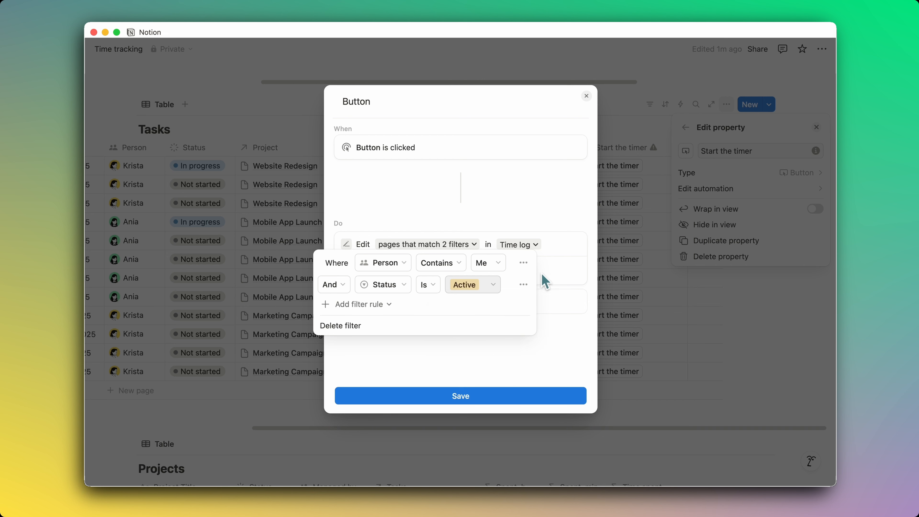
pyautogui.click(551, 275)
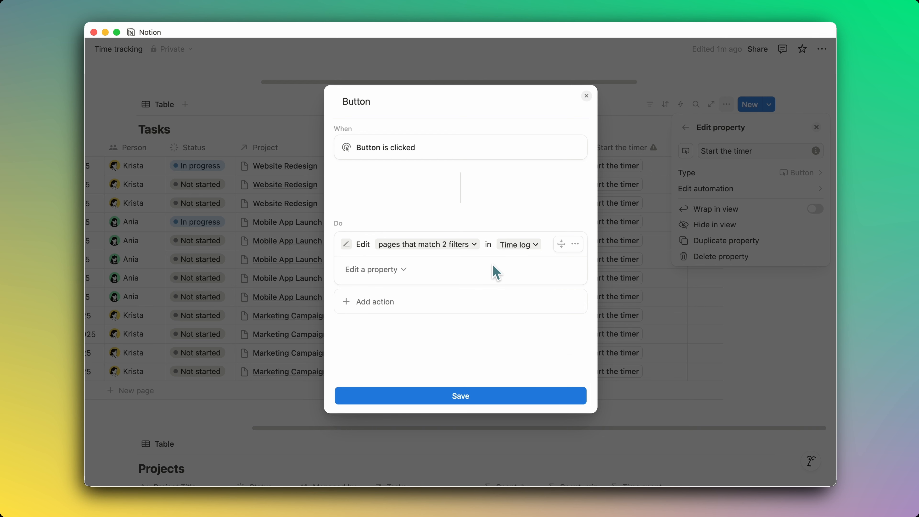
# Step: Have the edit action set End to Time triggered and Status to Completed
pyautogui.click(404, 270)
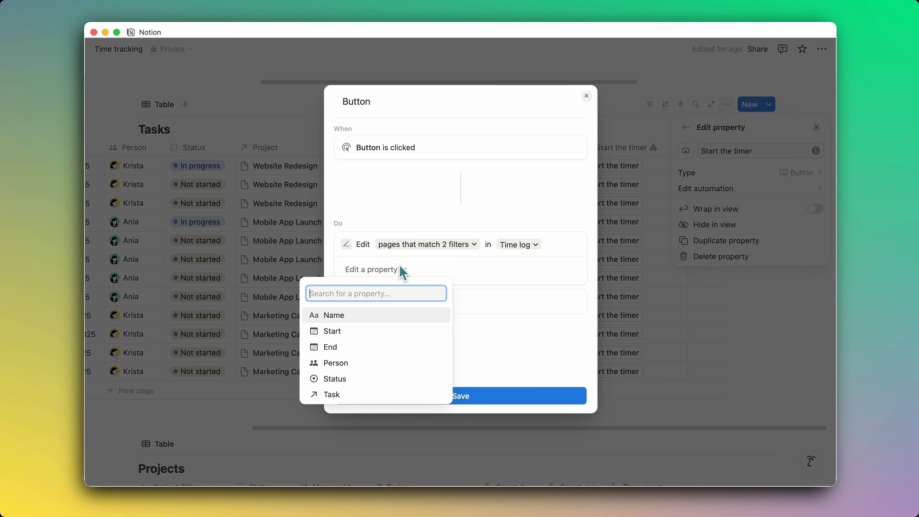
pyautogui.click(372, 347)
pyautogui.click(448, 271)
pyautogui.click(463, 305)
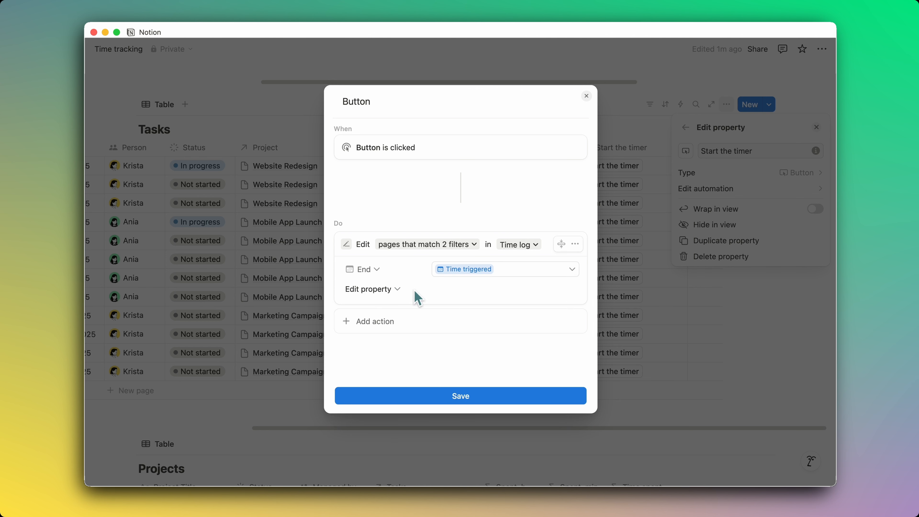
pyautogui.click(398, 288)
pyautogui.click(359, 382)
pyautogui.click(454, 291)
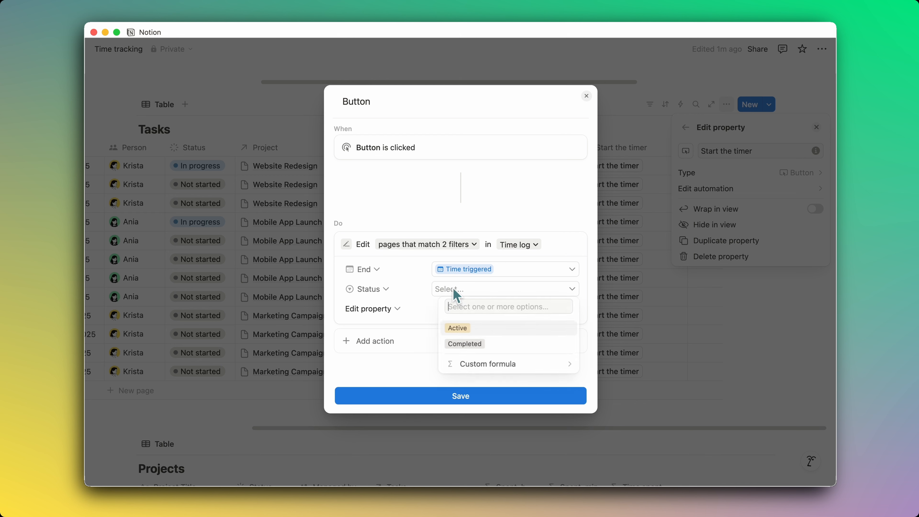
pyautogui.click(456, 347)
# Step: Add an "Add page to" action targeting the Time log database to the automation
pyautogui.click(411, 347)
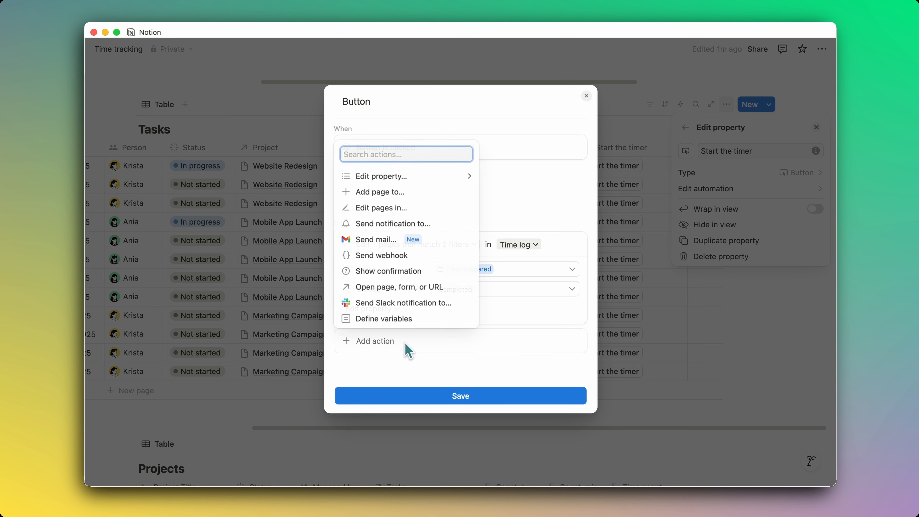
pyautogui.click(378, 192)
pyautogui.click(434, 342)
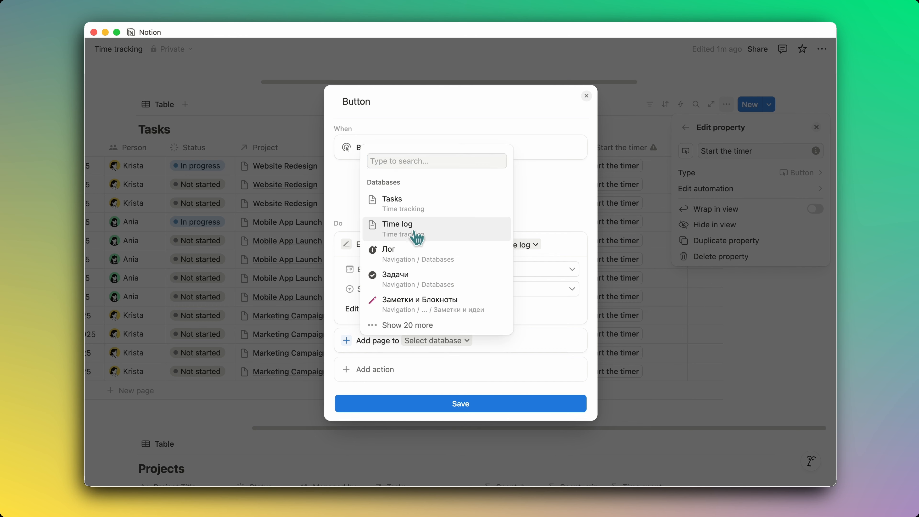
pyautogui.click(416, 232)
# Step: For the page added to Time log, set Start to Time triggered and Person to Whoever clicked
pyautogui.scroll(-2, 418, 320)
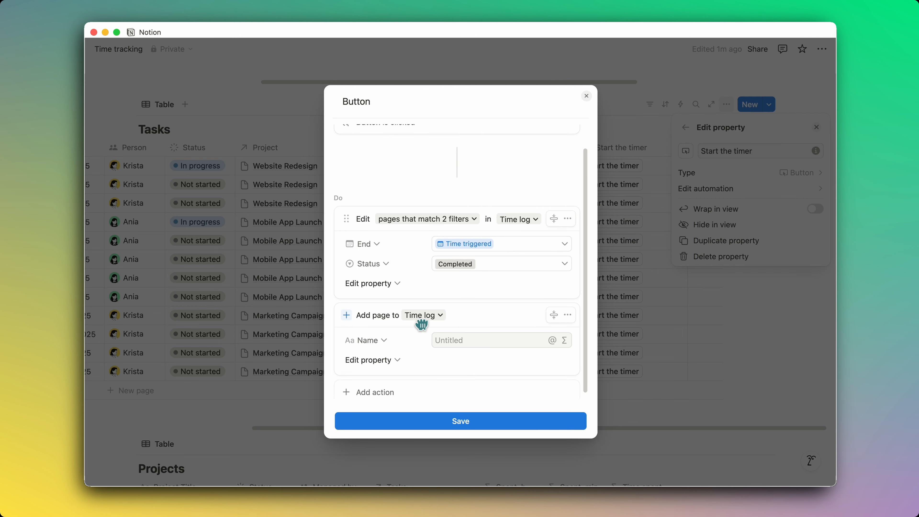
pyautogui.click(399, 355)
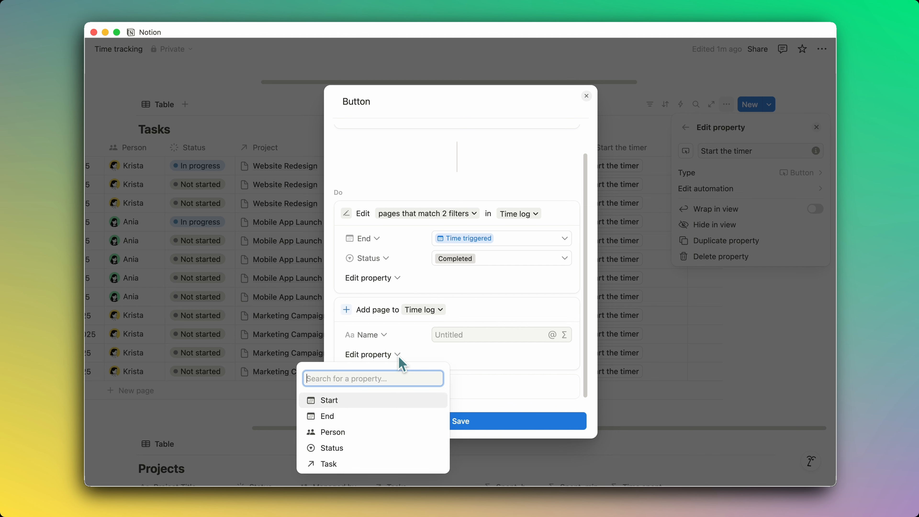
pyautogui.click(383, 404)
pyautogui.click(456, 357)
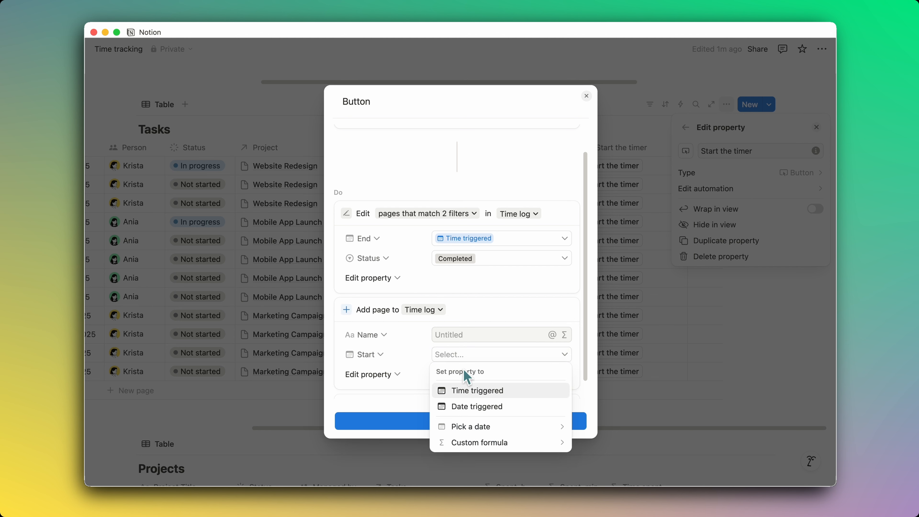
pyautogui.click(468, 390)
pyautogui.click(389, 374)
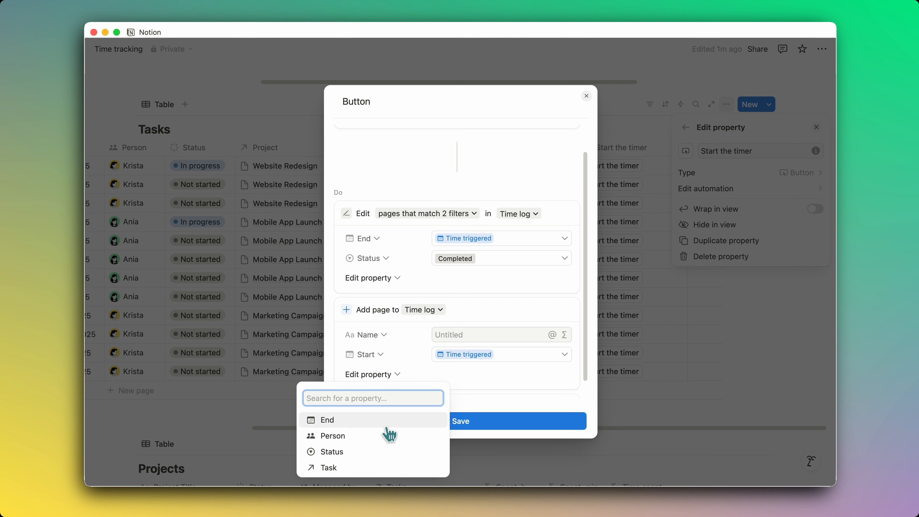
pyautogui.click(392, 432)
pyautogui.click(457, 375)
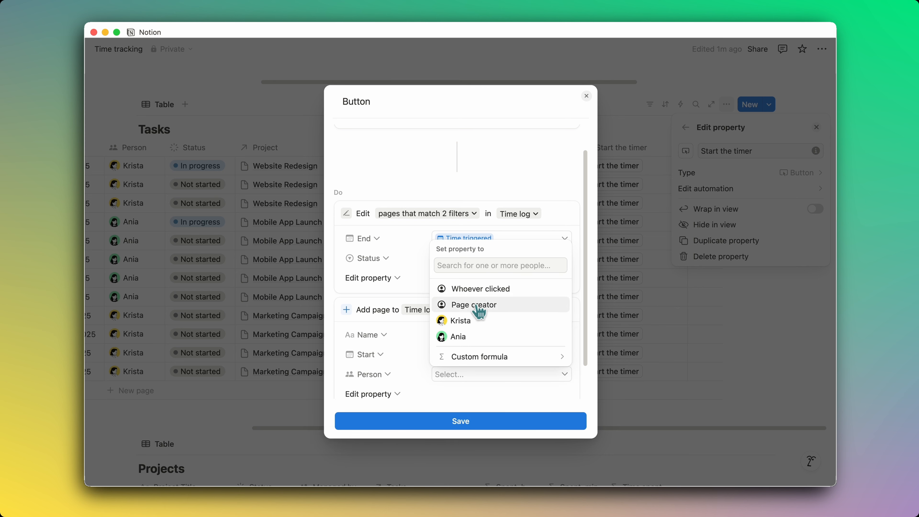
pyautogui.click(472, 288)
pyautogui.click(402, 349)
# Step: Set the added Time log page's Status to Active and its Task relation to This page
pyautogui.scroll(-2, 403, 349)
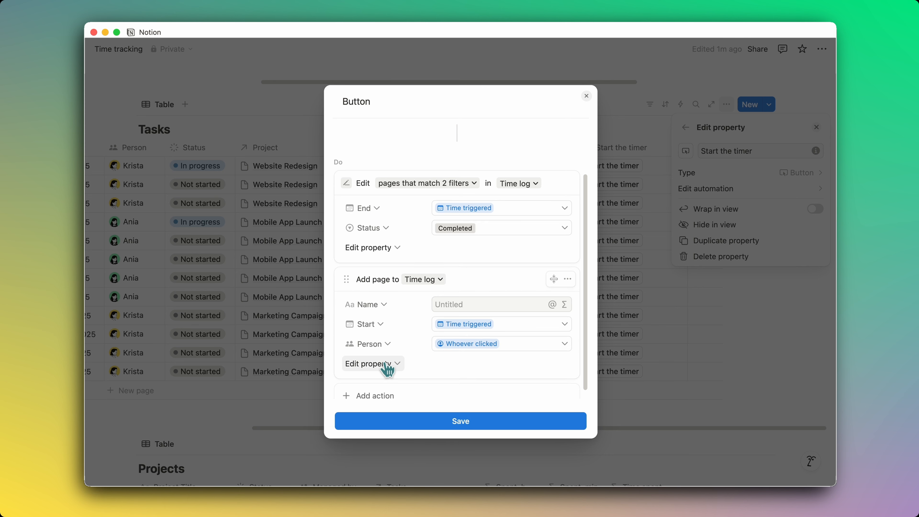
pyautogui.click(388, 366)
pyautogui.click(380, 426)
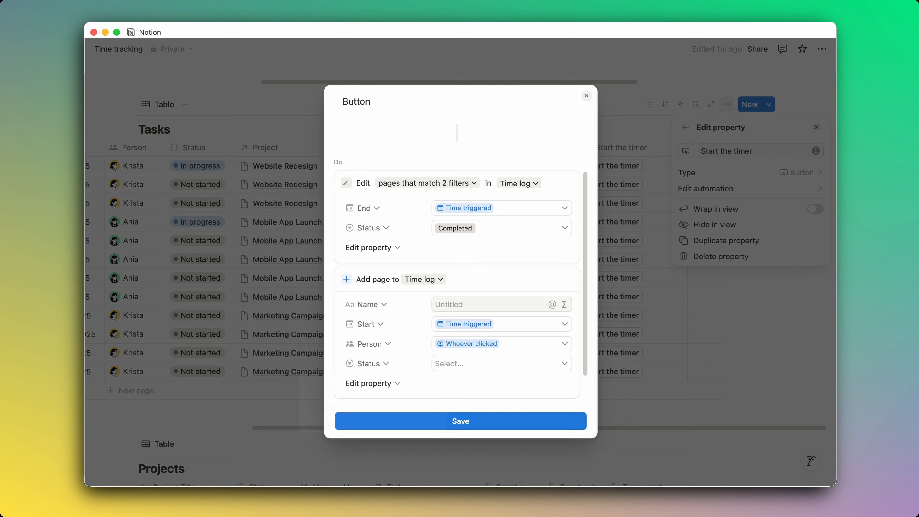
pyautogui.click(465, 365)
pyautogui.click(470, 403)
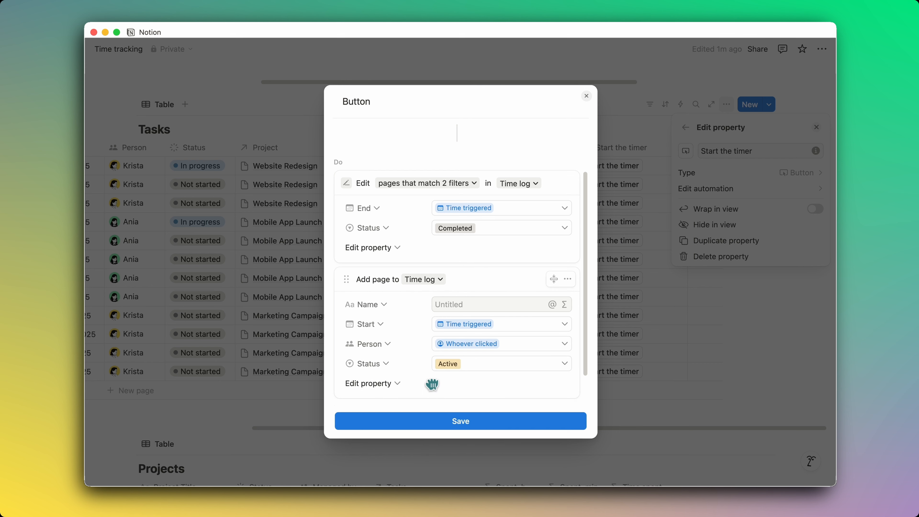
pyautogui.click(393, 386)
pyautogui.click(375, 444)
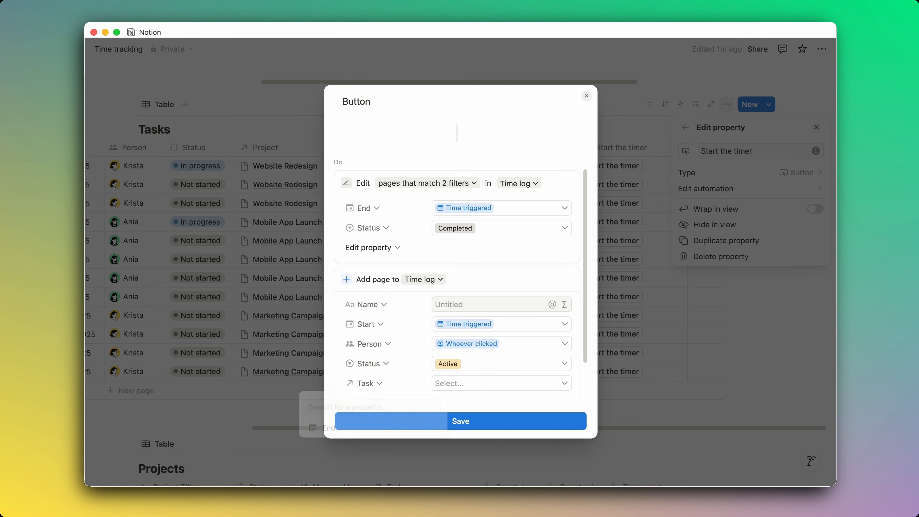
pyautogui.scroll(-1, 489, 365)
pyautogui.click(490, 364)
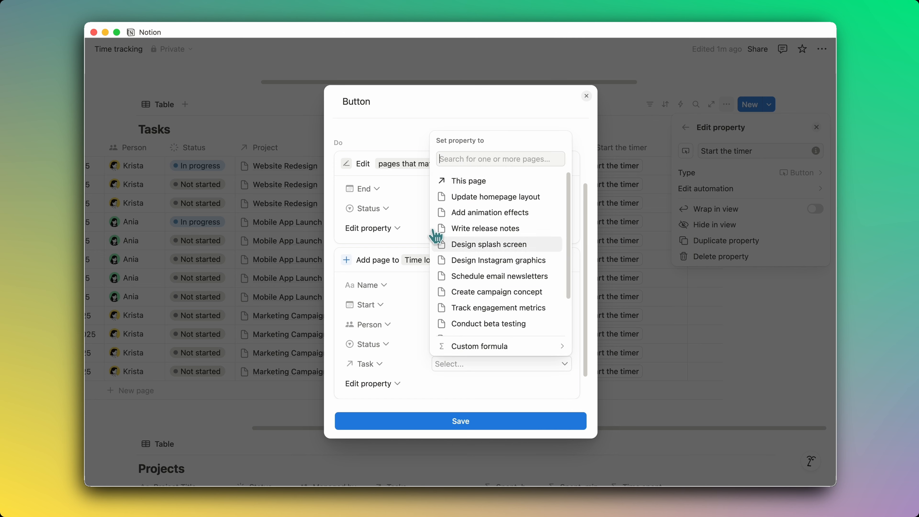
pyautogui.click(500, 185)
pyautogui.click(414, 296)
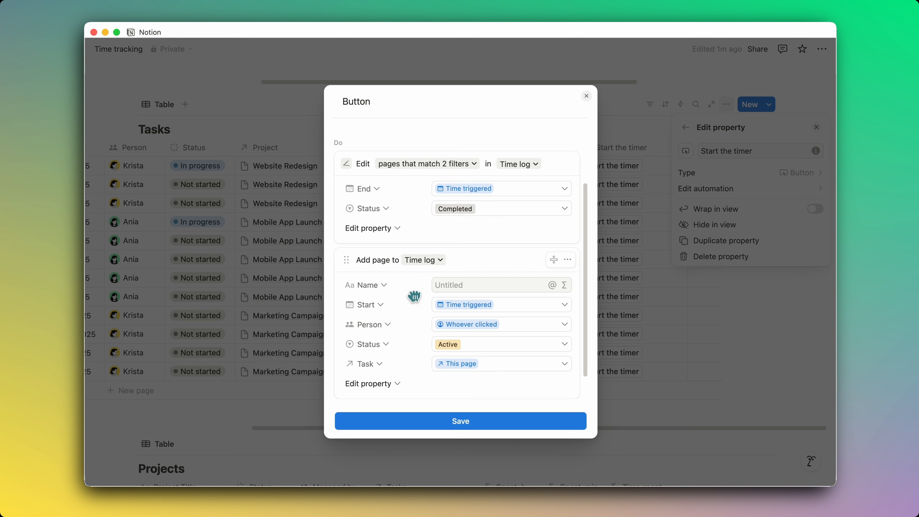
# Step: Define the added page's Name with the formula This page.Task, and save the Start the timer automation
pyautogui.click(564, 285)
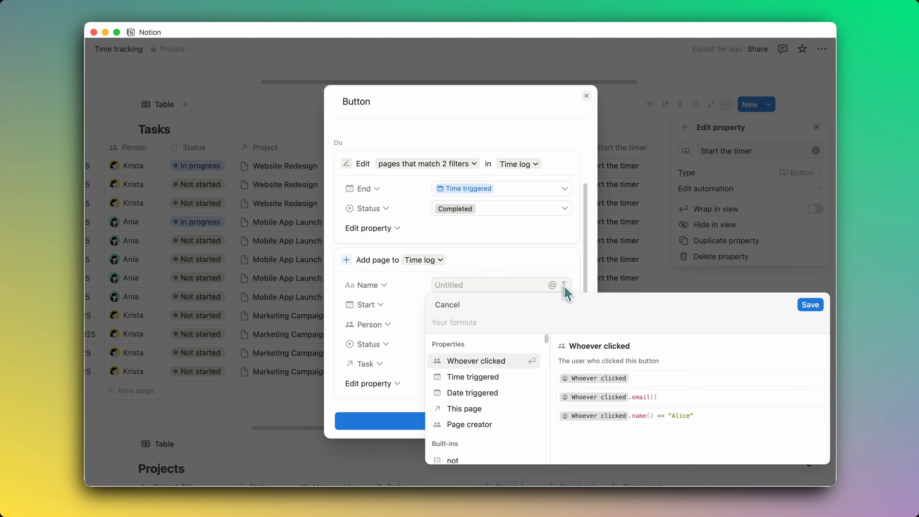
pyautogui.click(470, 410)
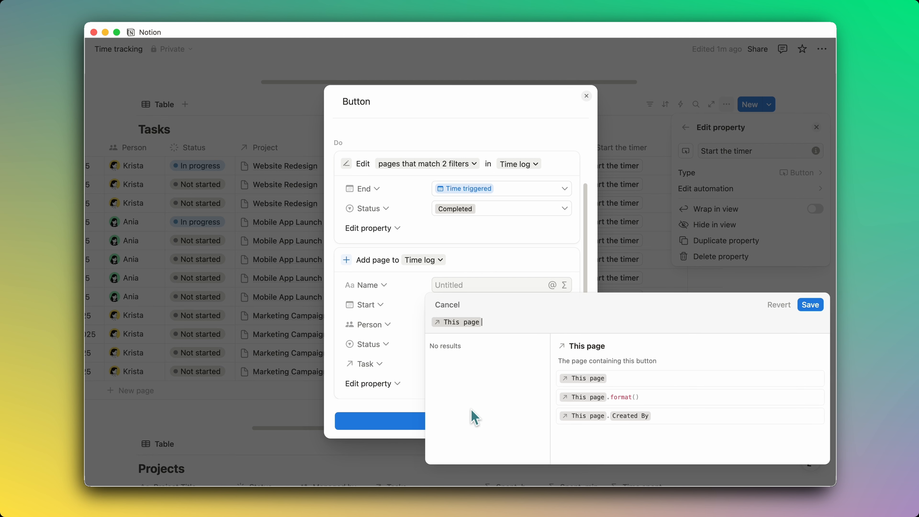
pyautogui.write('.')
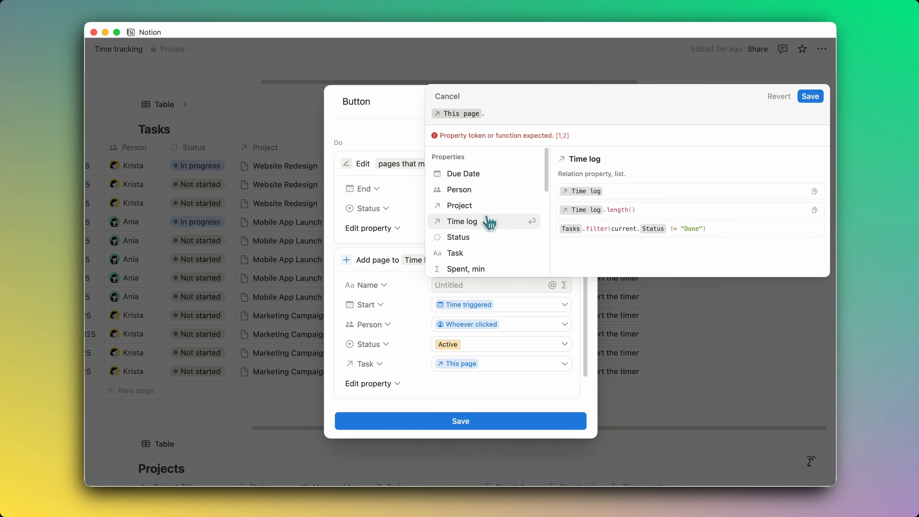
pyautogui.click(470, 250)
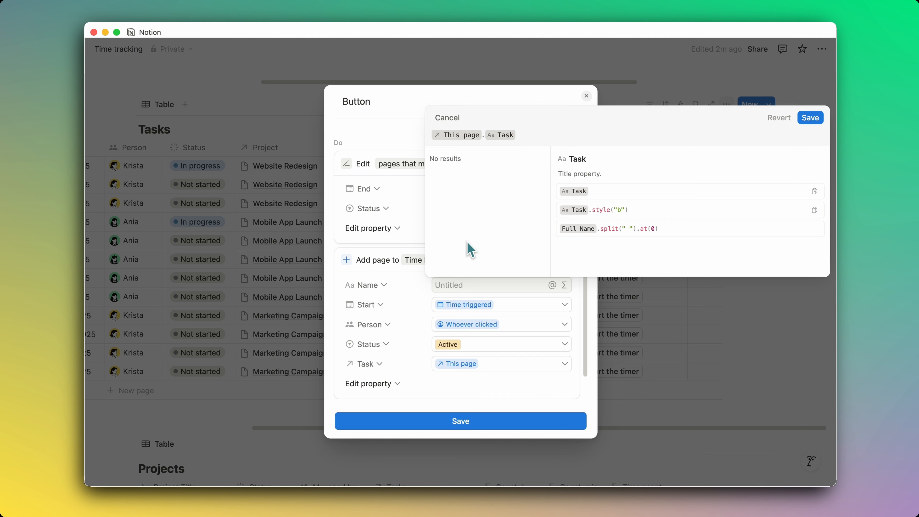
pyautogui.click(817, 118)
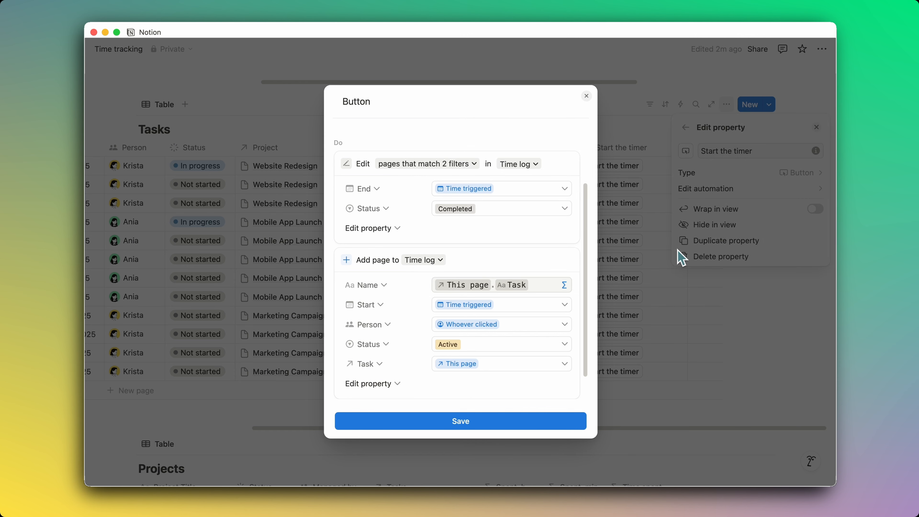
pyautogui.click(487, 423)
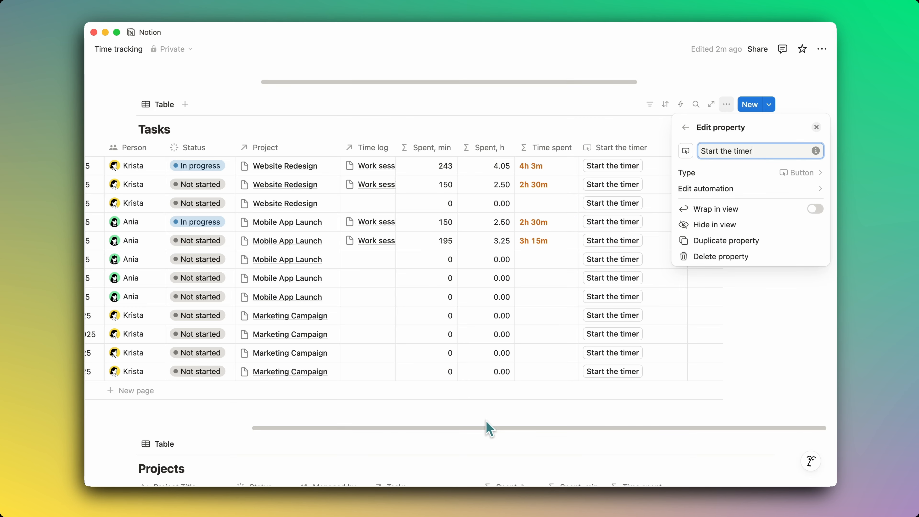
pyautogui.click(601, 135)
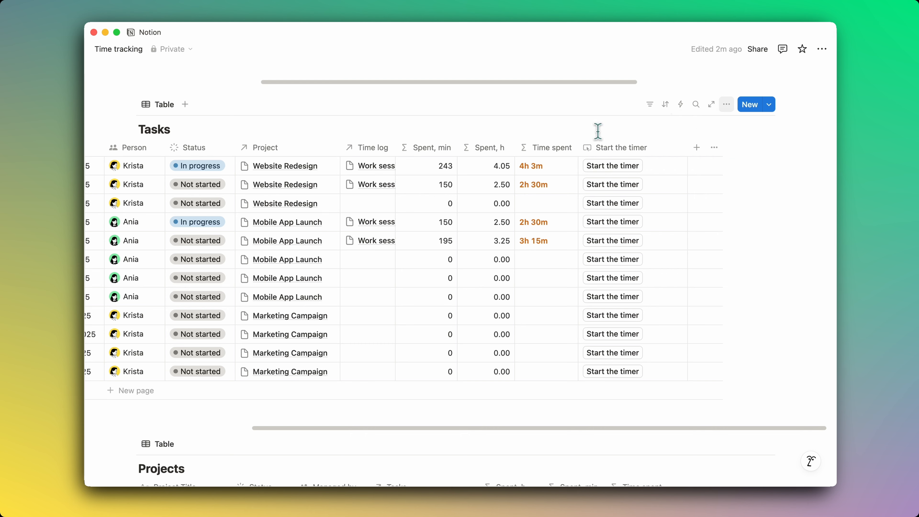
# Step: Freeze the Tasks table up to the Task column
pyautogui.hscroll(-10, 656, 279)
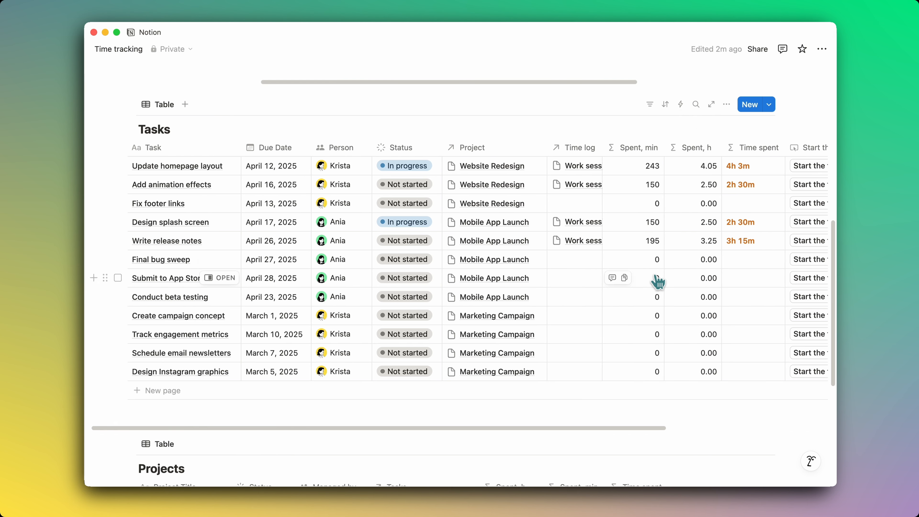
pyautogui.click(196, 149)
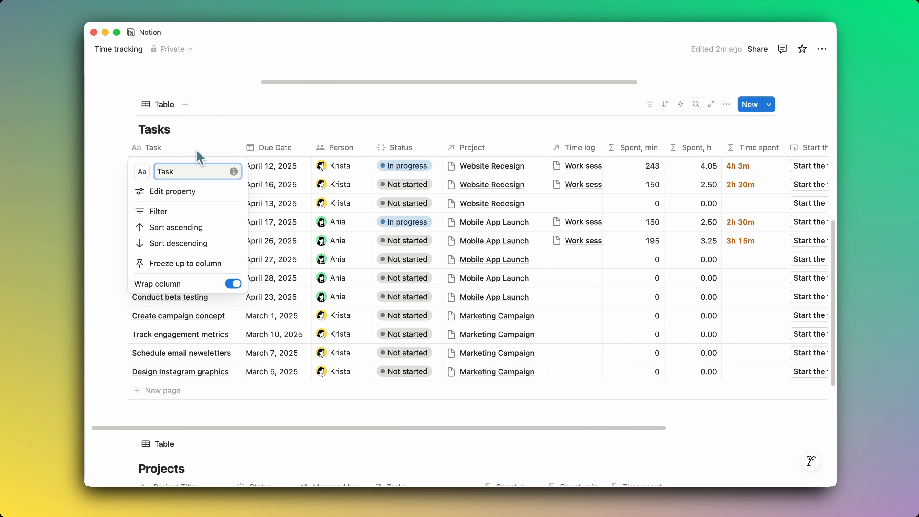
pyautogui.click(192, 263)
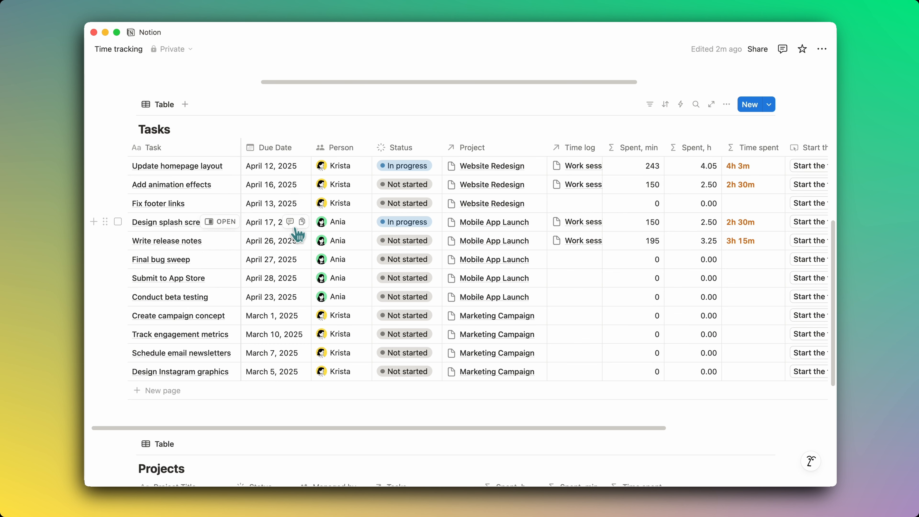
# Step: Start the timer for the Update homepage layout task and check the new session's name, Status and Task in Time log
pyautogui.hscroll(5, 298, 234)
pyautogui.hscroll(3, 298, 234)
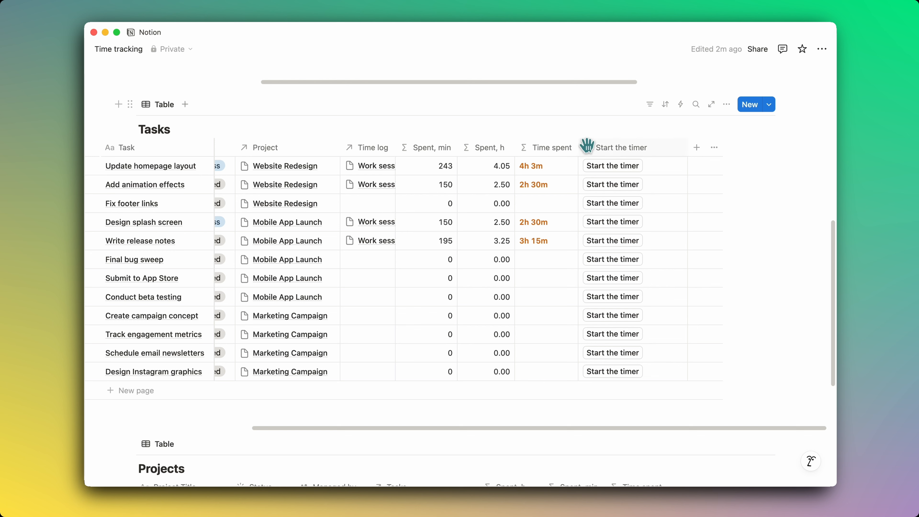
pyautogui.click(598, 166)
pyautogui.scroll(10, 615, 253)
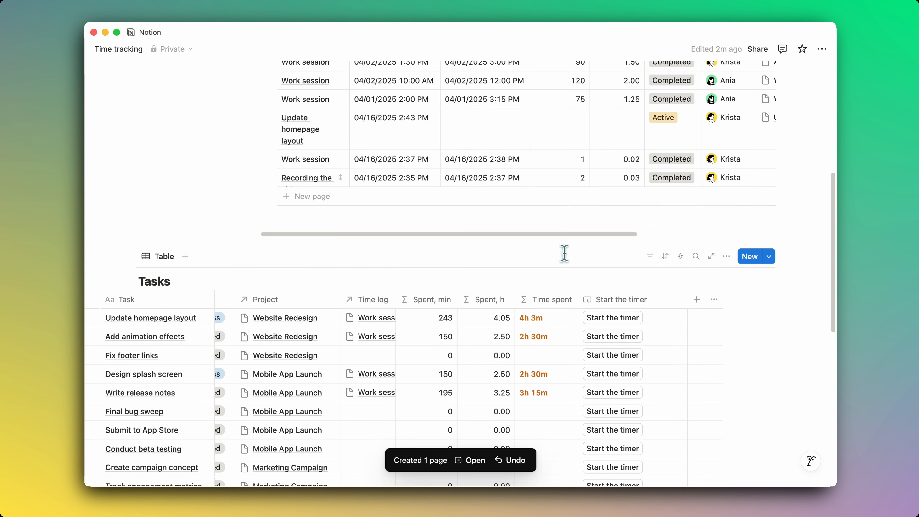
pyautogui.scroll(2, 566, 261)
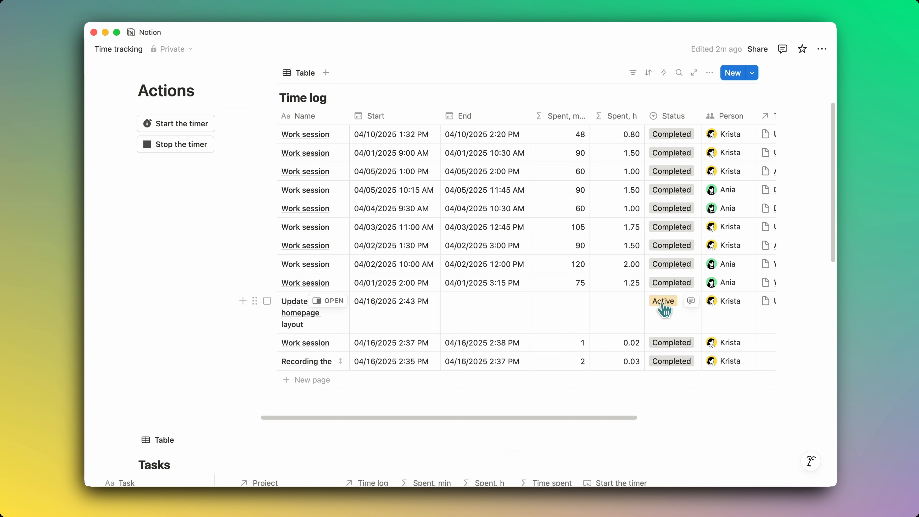
pyautogui.click(306, 331)
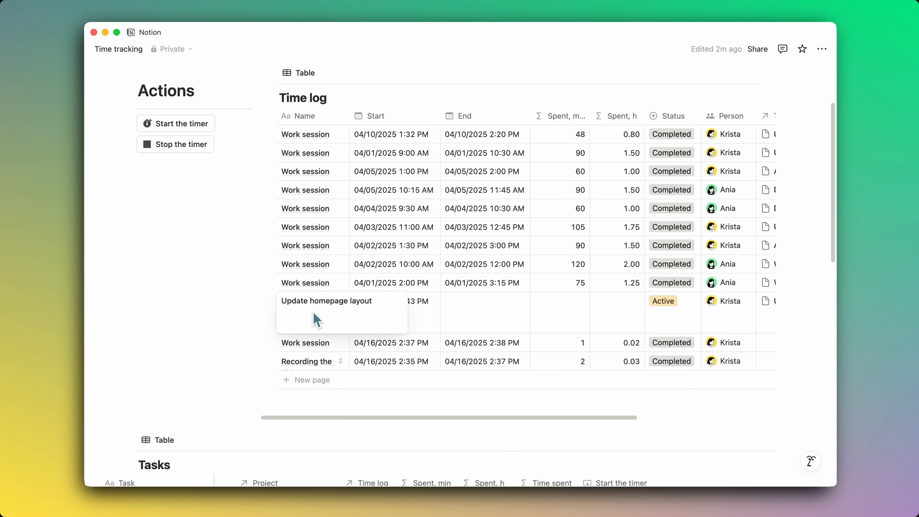
pyautogui.press('Escape')
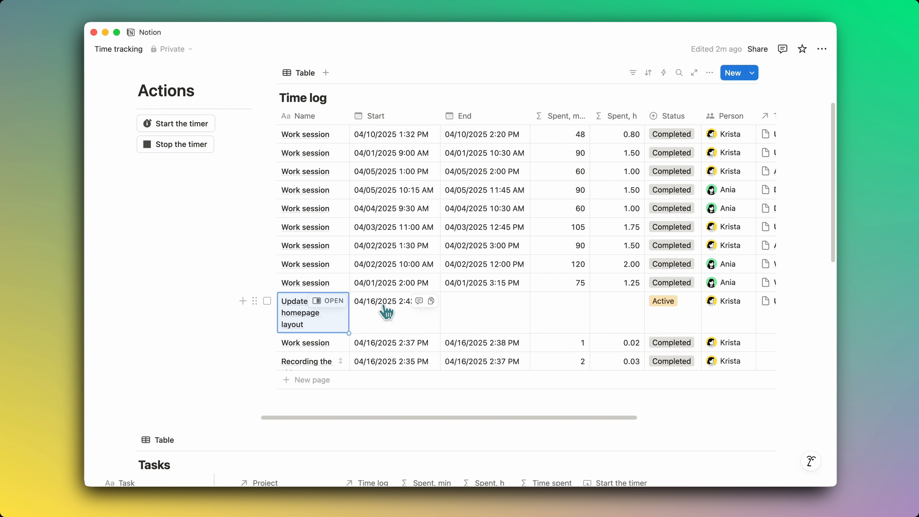
pyautogui.hscroll(5, 719, 320)
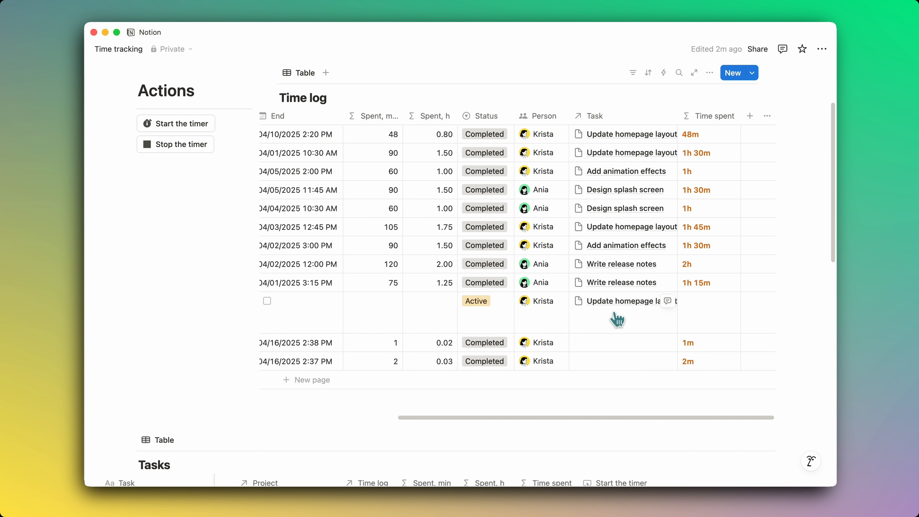
pyautogui.hscroll(-5, 618, 319)
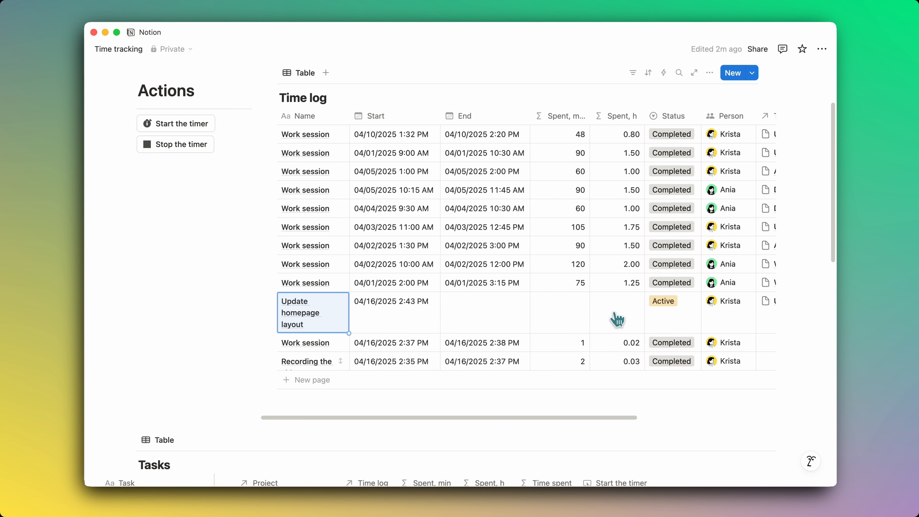
# Step: Start the timer for the Fix footer links task and check how the new and previous sessions are recorded in Time log
pyautogui.scroll(-5, 618, 320)
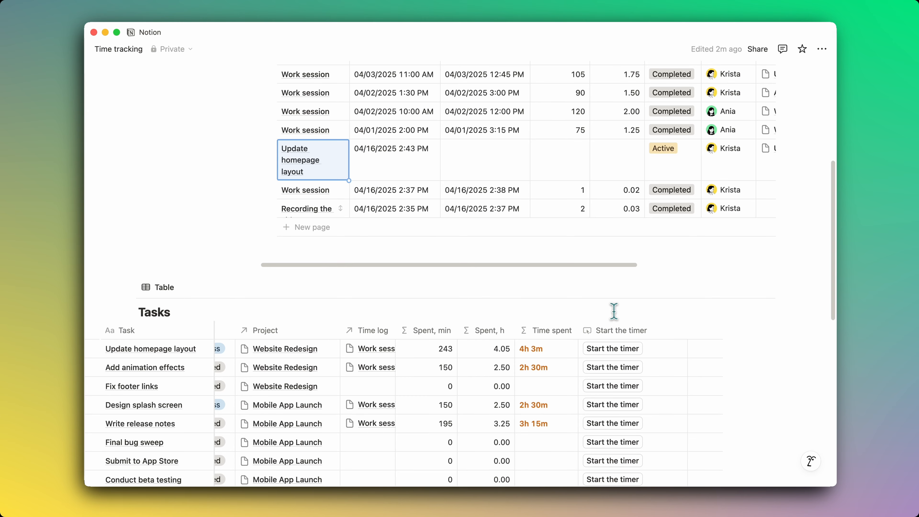
pyautogui.click(613, 386)
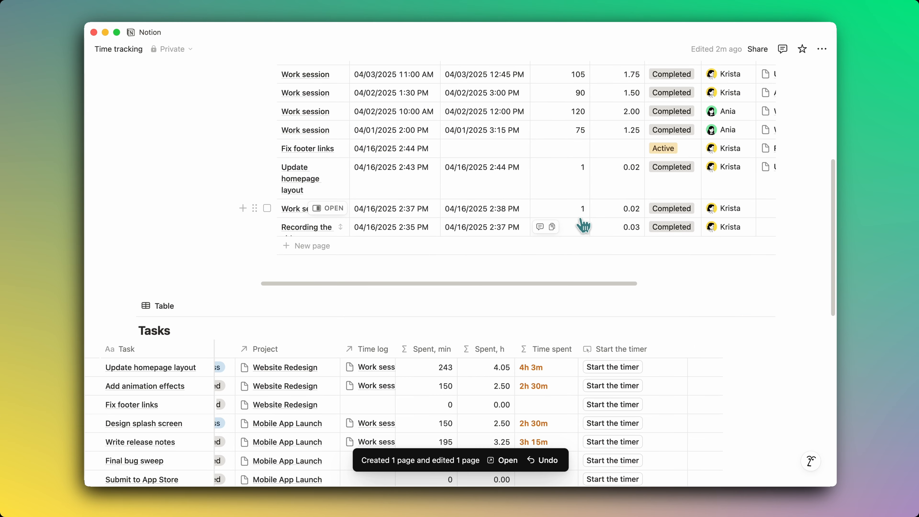
pyautogui.scroll(2, 583, 225)
pyautogui.scroll(3, 472, 234)
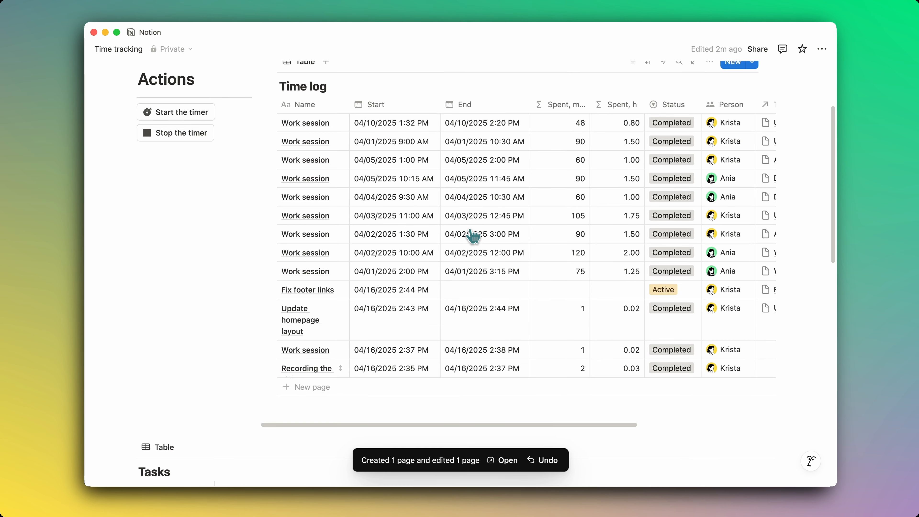
pyautogui.hscroll(5, 716, 328)
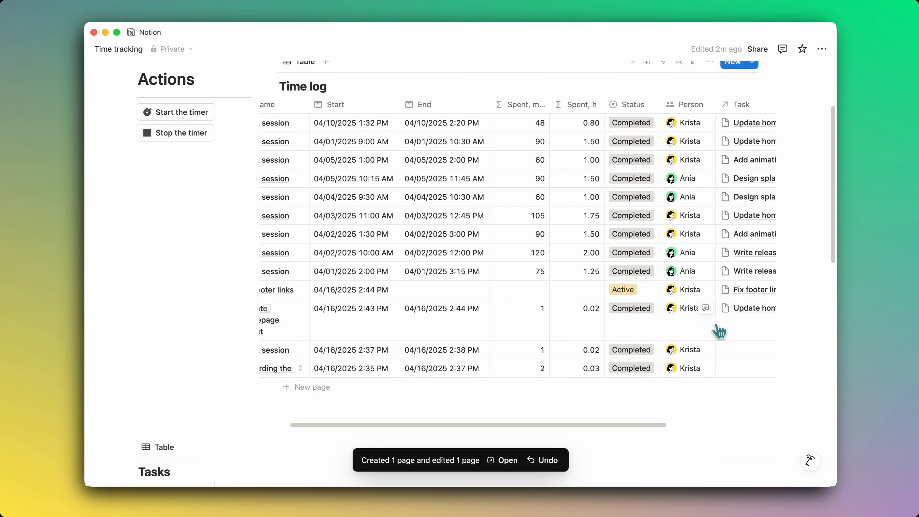
pyautogui.hscroll(-5, 719, 331)
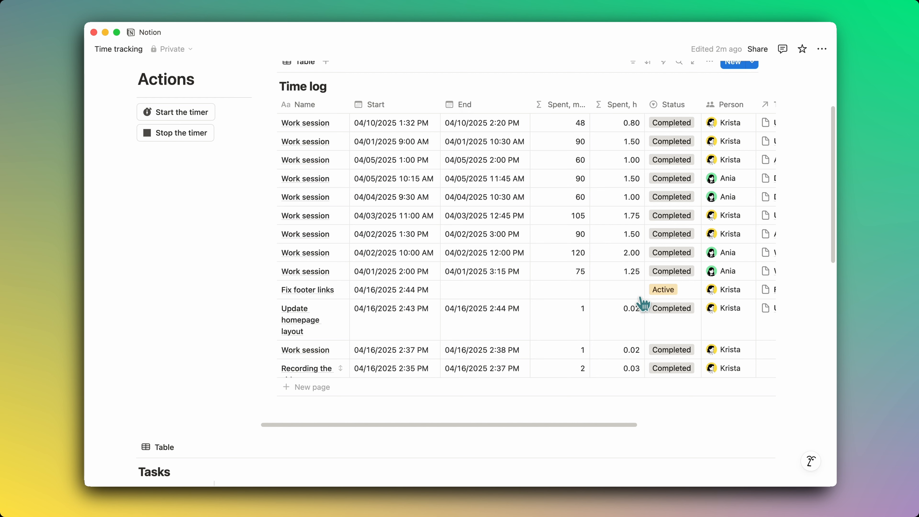
# Step: Narrow the Start the timer column in Tasks and add a Button property named Stop the timer
pyautogui.scroll(-10, 643, 304)
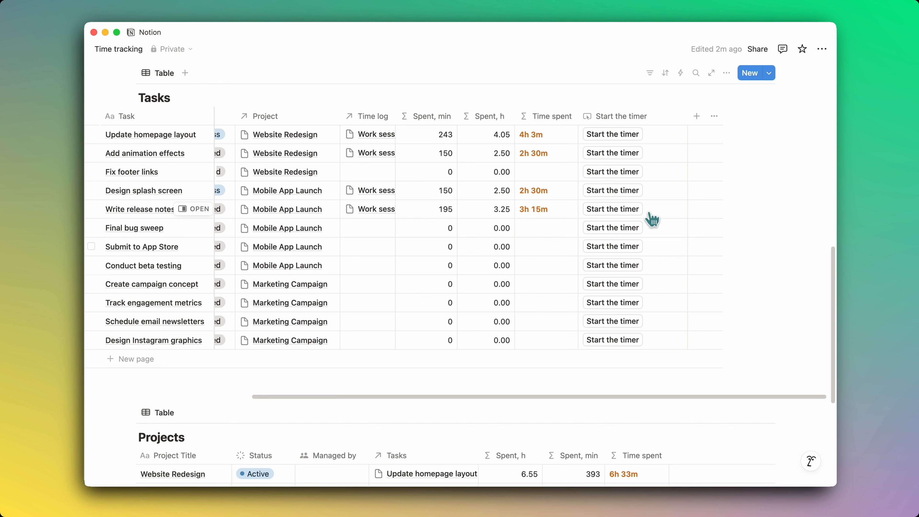
pyautogui.moveTo(692, 118); pyautogui.dragTo(667, 119)
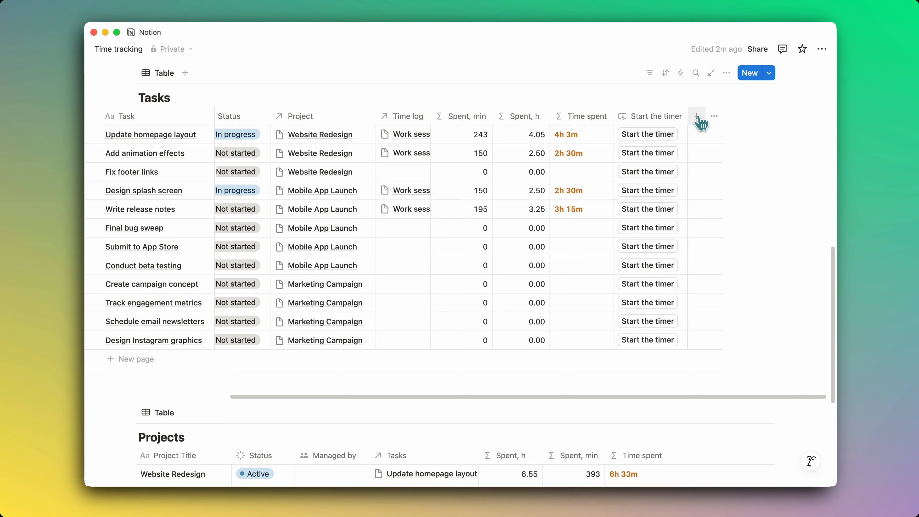
pyautogui.click(698, 117)
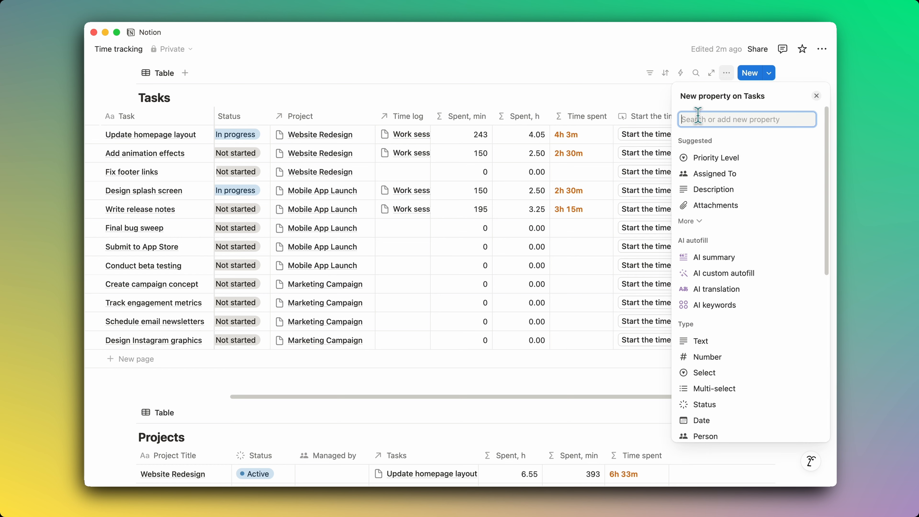
pyautogui.write('but')
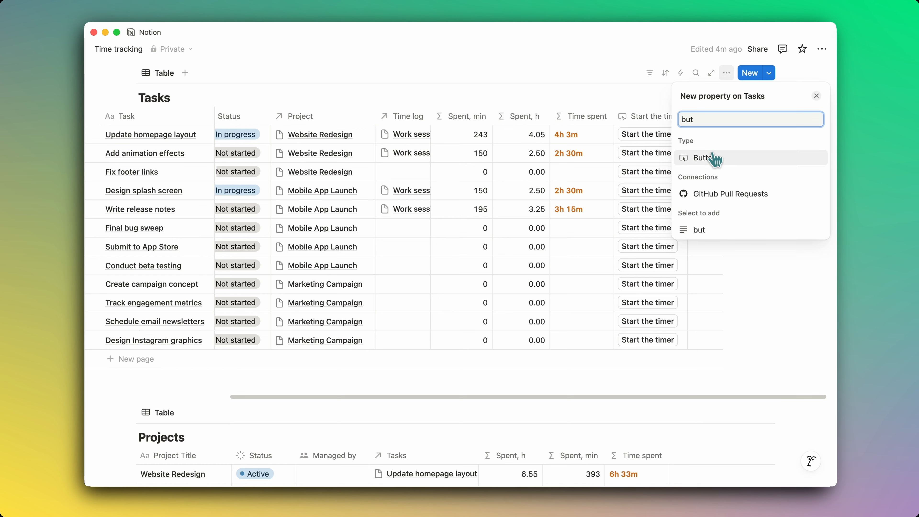
pyautogui.click(708, 158)
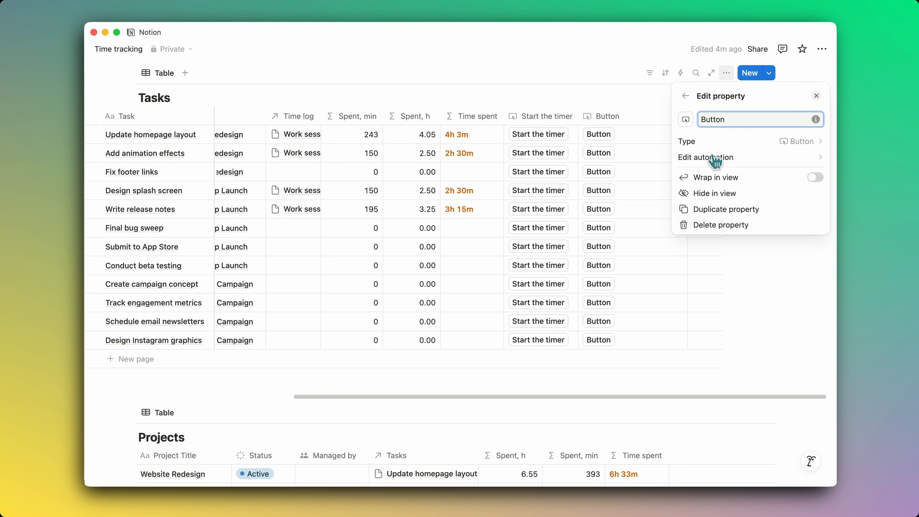
pyautogui.press('super+a')
pyautogui.write('S')
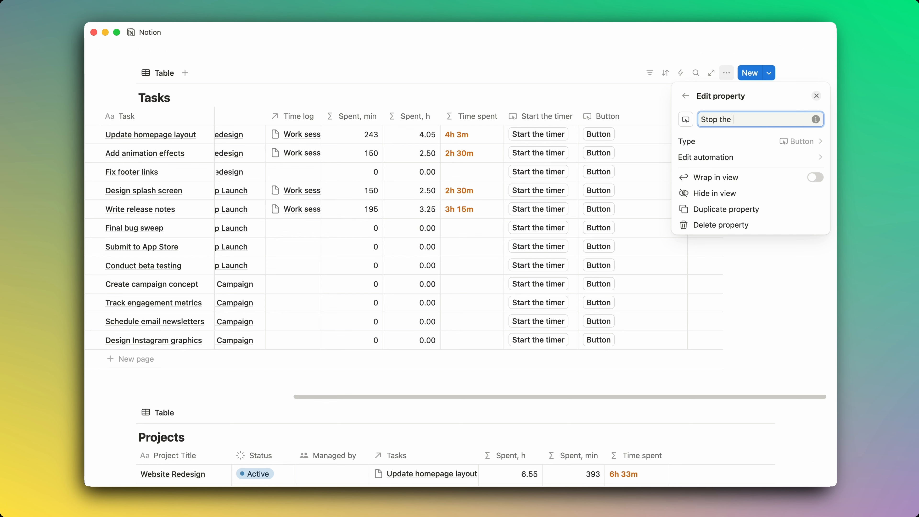
# Step: Add an action to the Stop the timer automation that edits pages in Time log
pyautogui.click(724, 159)
pyautogui.click(384, 253)
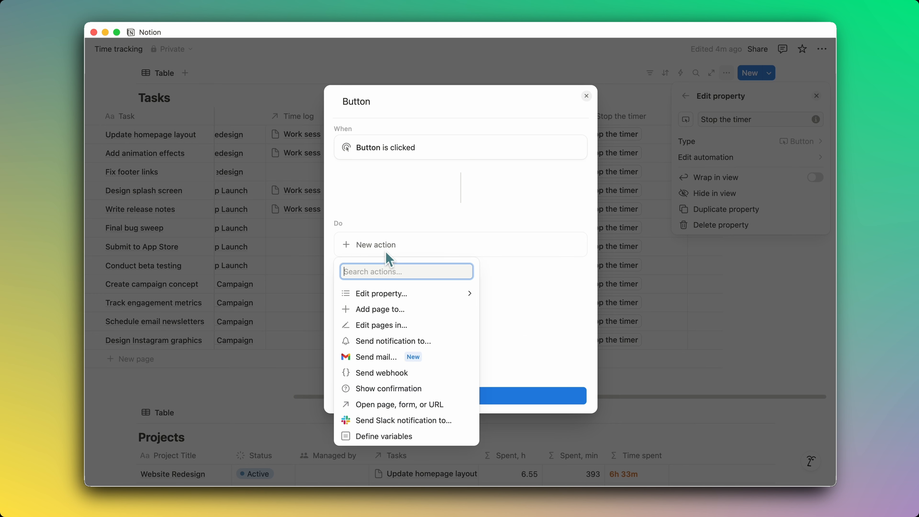
pyautogui.click(387, 321)
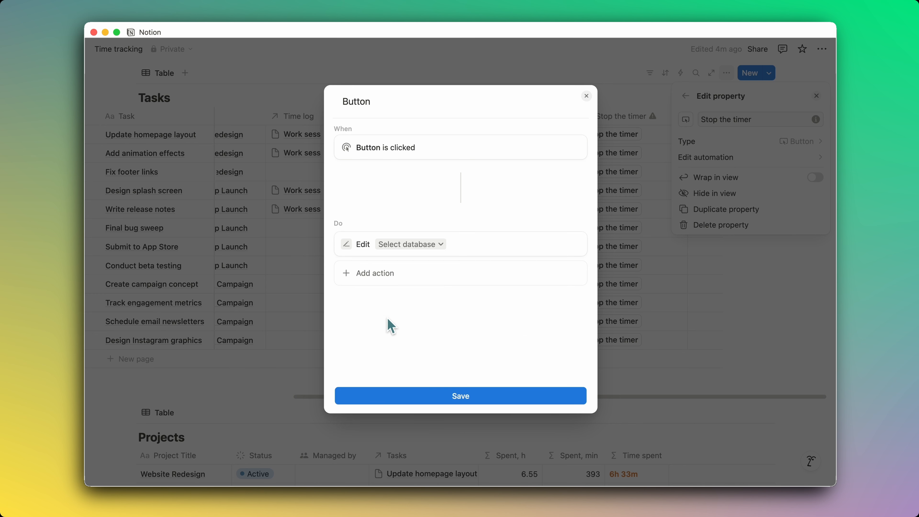
pyautogui.click(412, 245)
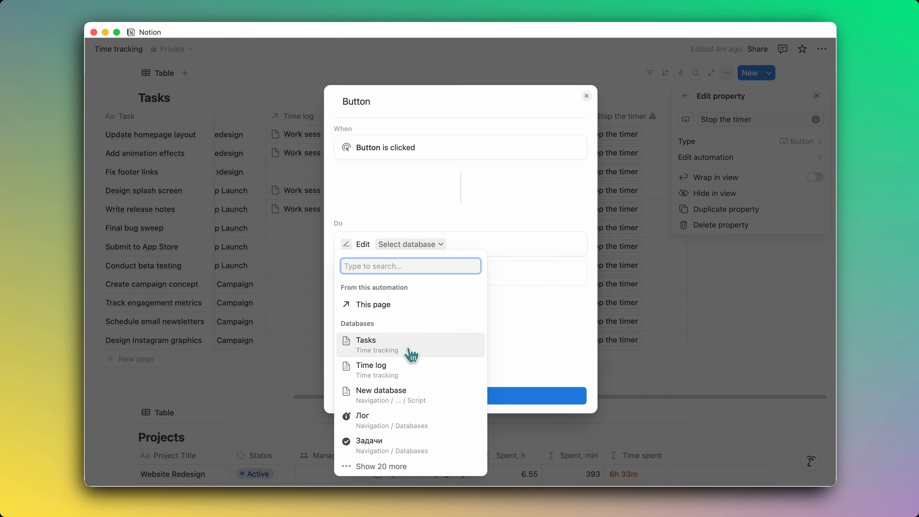
pyautogui.click(410, 366)
# Step: Filter the Time log pages being edited to those where Person Contains Me
pyautogui.click(396, 245)
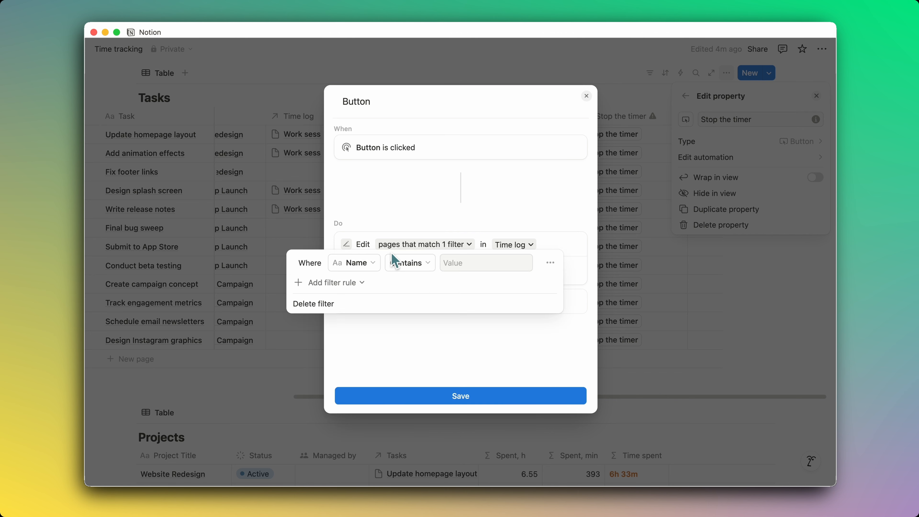
pyautogui.click(373, 263)
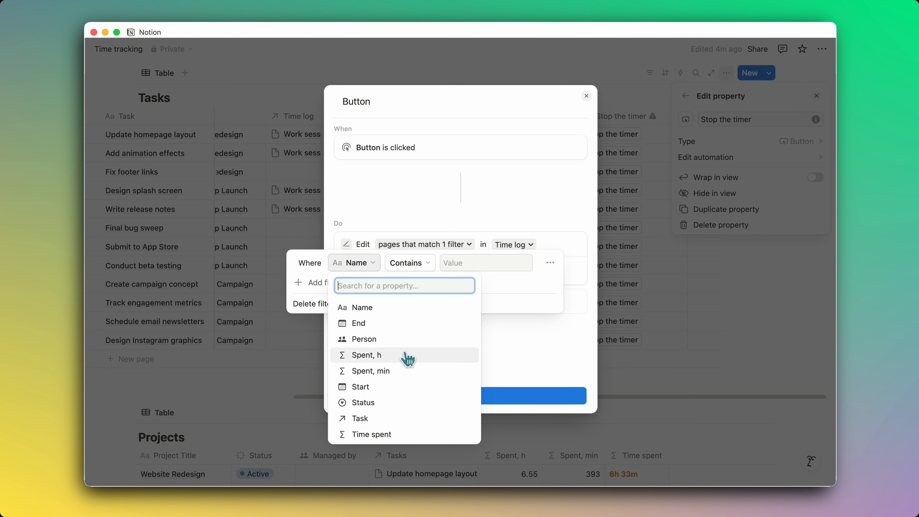
pyautogui.click(405, 340)
pyautogui.click(468, 263)
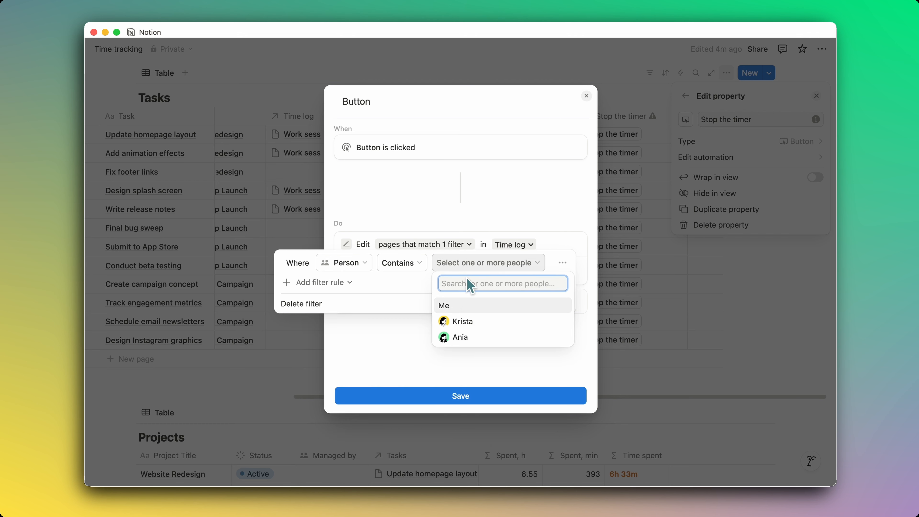
pyautogui.click(461, 307)
# Step: Add a second filter rule to the Time log edit action requiring that Status Is Active
pyautogui.click(382, 287)
pyautogui.click(384, 288)
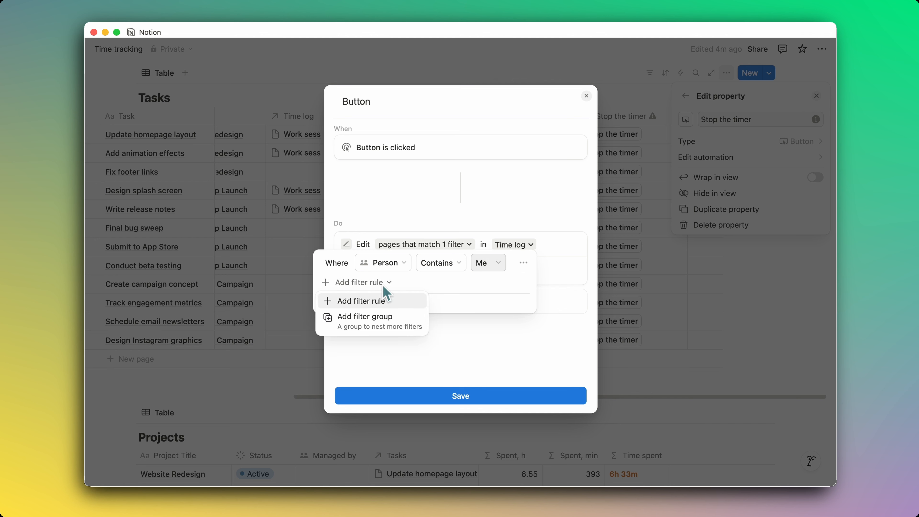
pyautogui.click(384, 301)
pyautogui.click(384, 285)
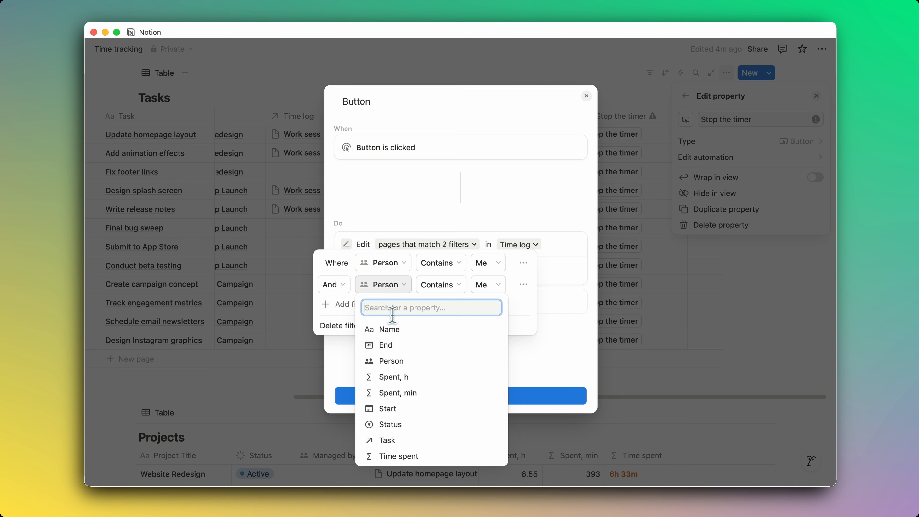
pyautogui.click(399, 429)
pyautogui.click(471, 286)
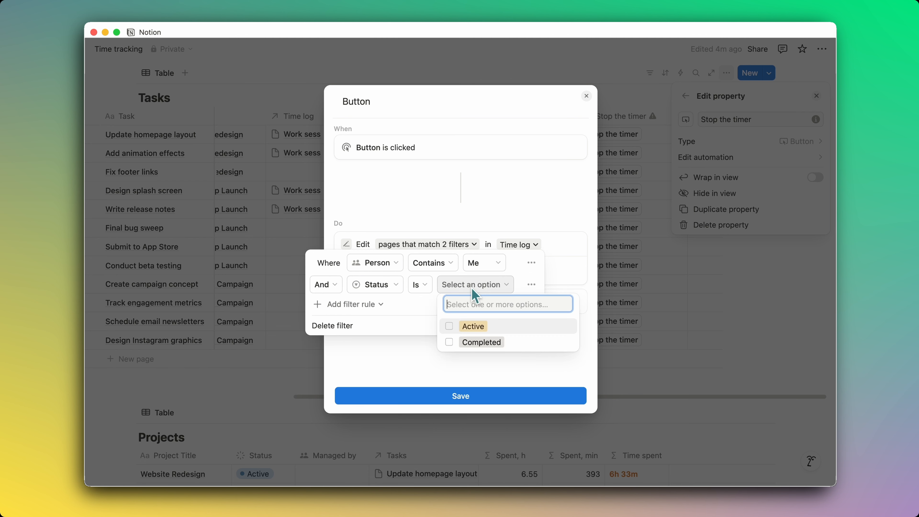
pyautogui.click(462, 327)
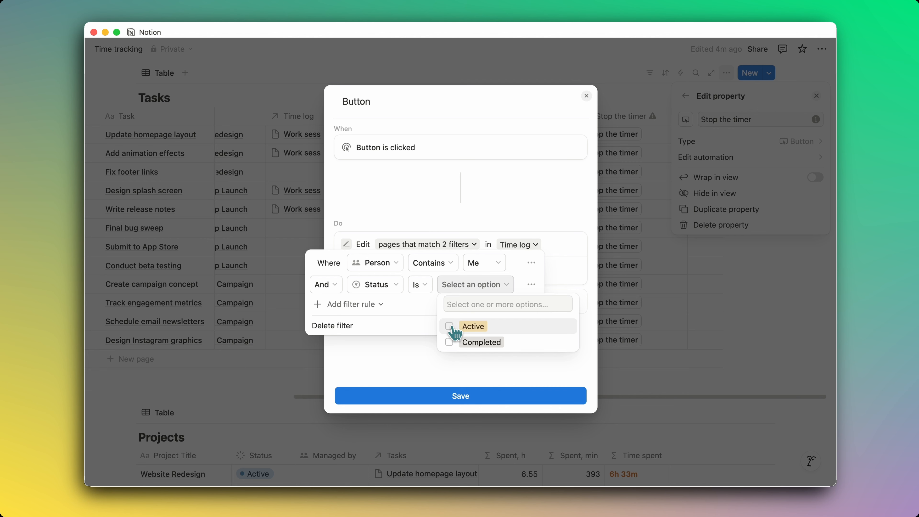
pyautogui.click(386, 305)
pyautogui.click(389, 305)
pyautogui.click(382, 304)
pyautogui.click(382, 323)
pyautogui.click(403, 306)
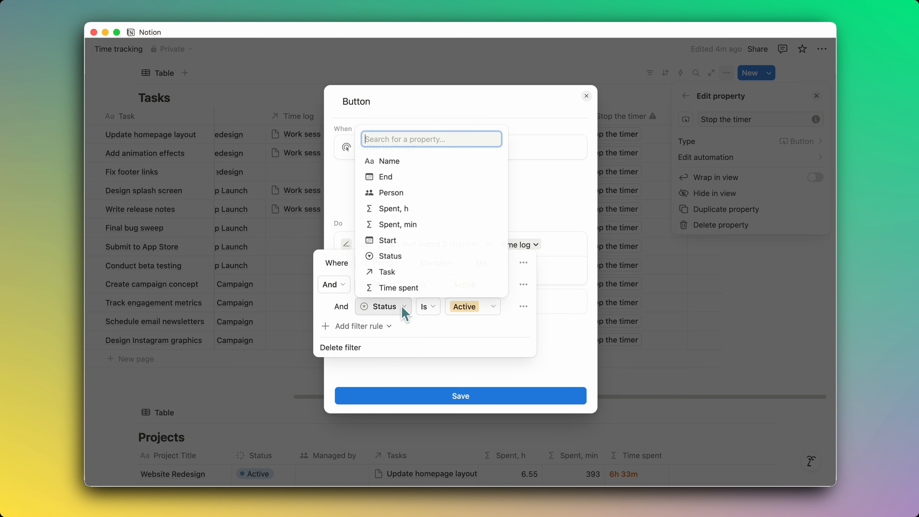
pyautogui.click(388, 272)
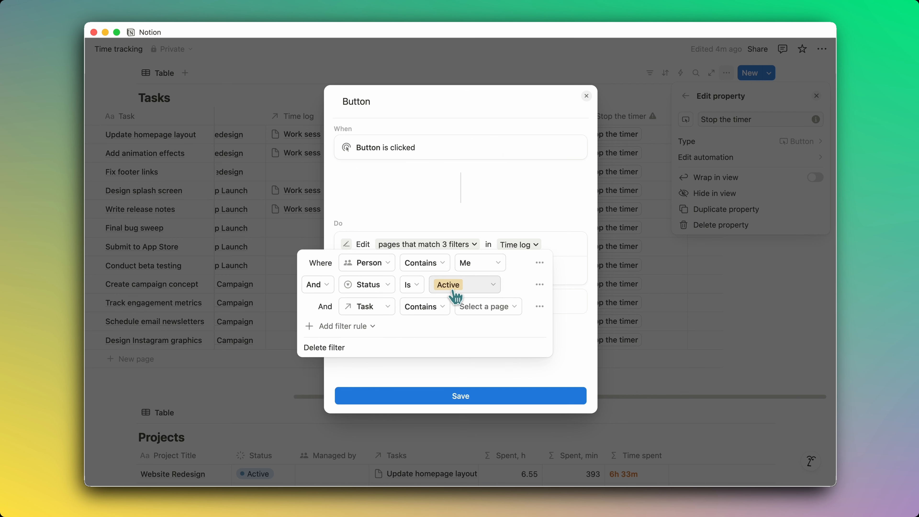
pyautogui.click(483, 308)
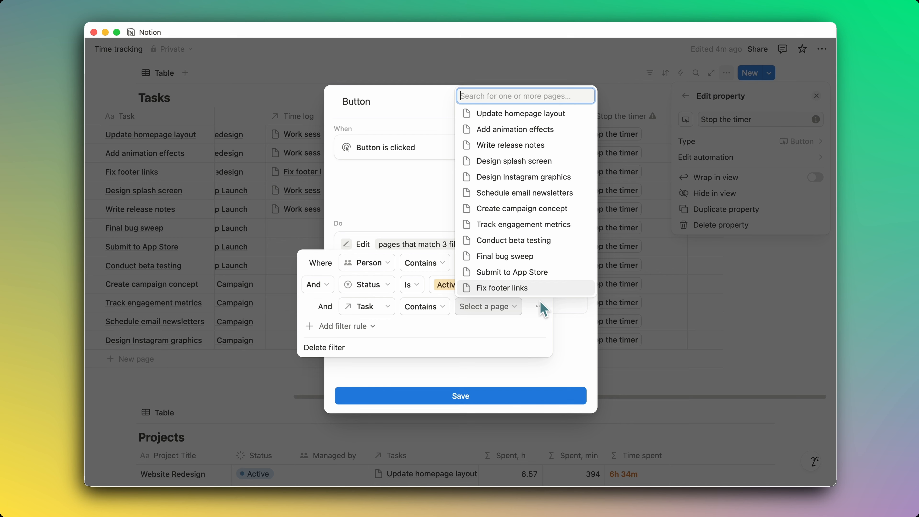
pyautogui.click(536, 307)
pyautogui.click(536, 307)
pyautogui.click(552, 322)
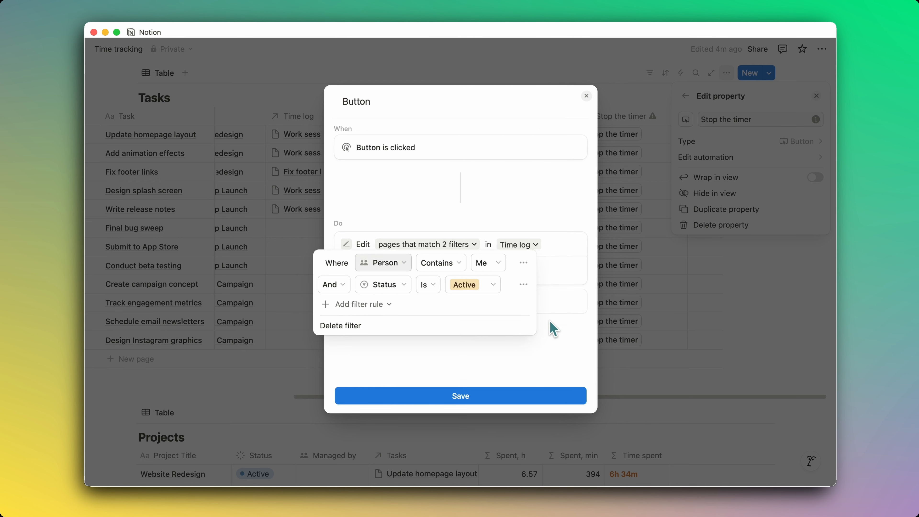
# Step: Have the Time log edit action of the Stop the timer automation set Status to Completed
pyautogui.click(504, 349)
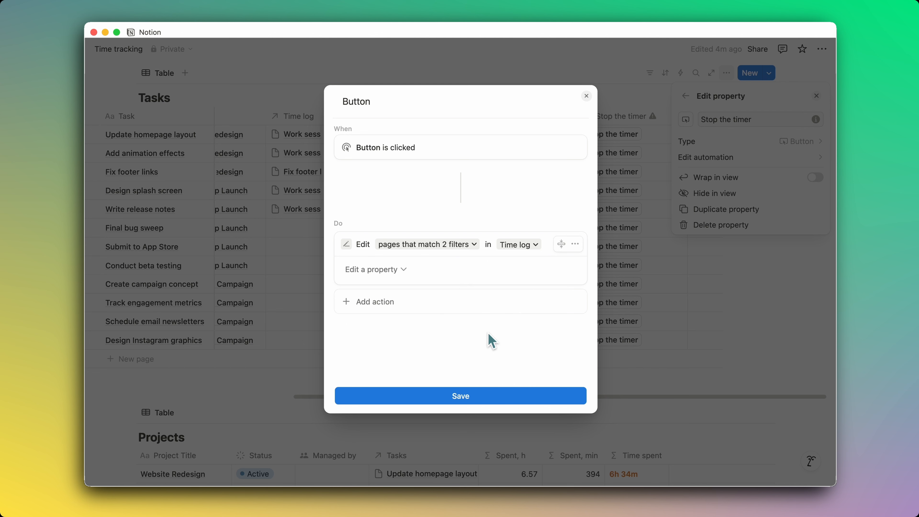
pyautogui.click(396, 274)
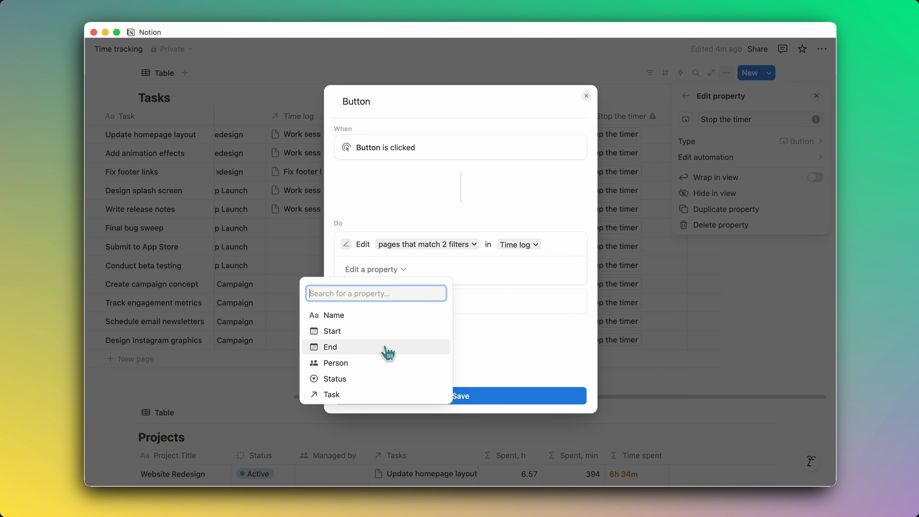
pyautogui.click(384, 378)
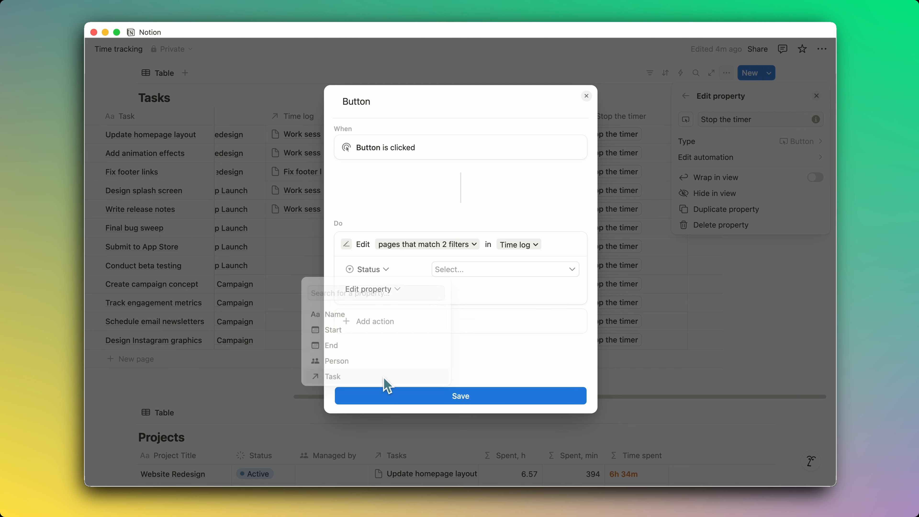
pyautogui.click(439, 273)
pyautogui.click(464, 324)
# Step: Add the End property to the edit action with the value Time triggered, and save the Stop the timer automation
pyautogui.click(395, 290)
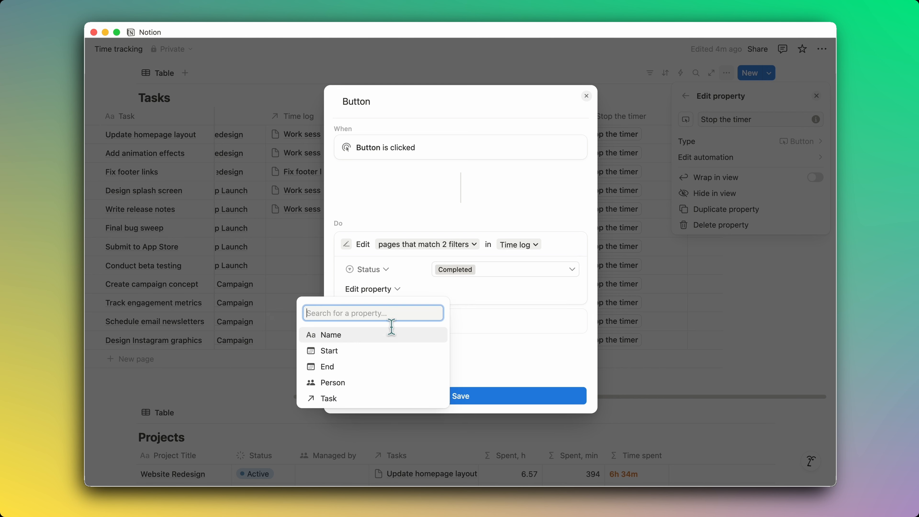
pyautogui.click(380, 366)
pyautogui.click(467, 292)
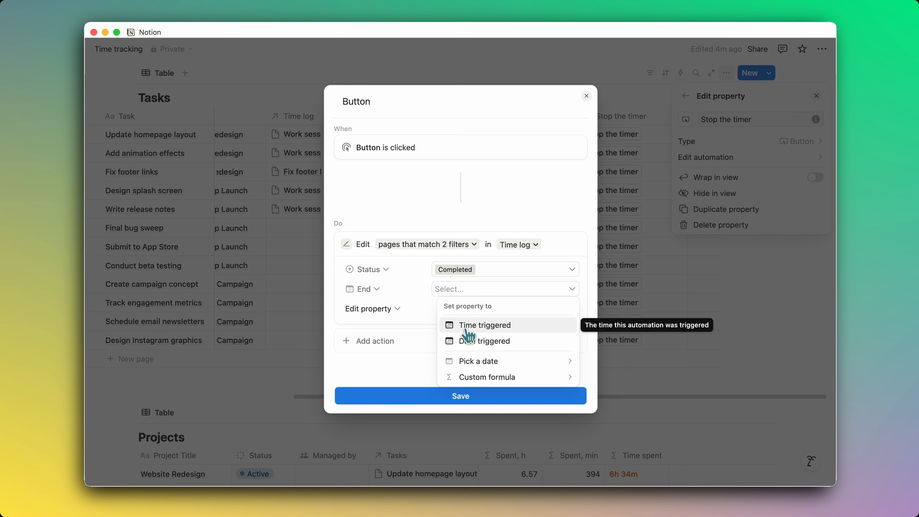
pyautogui.click(469, 325)
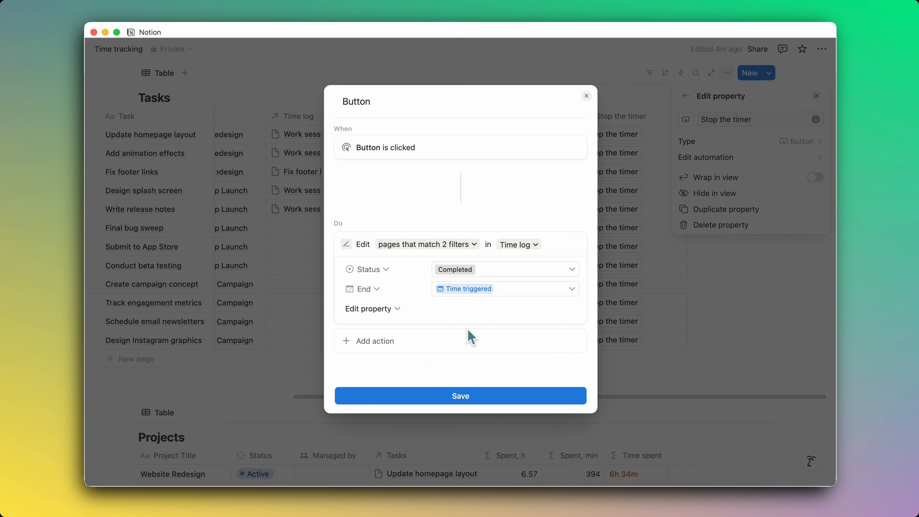
pyautogui.click(470, 403)
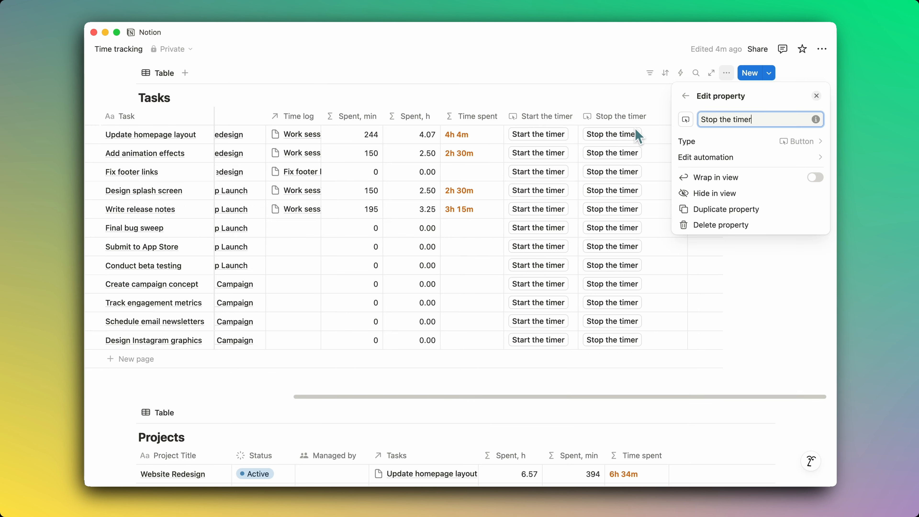
pyautogui.click(643, 99)
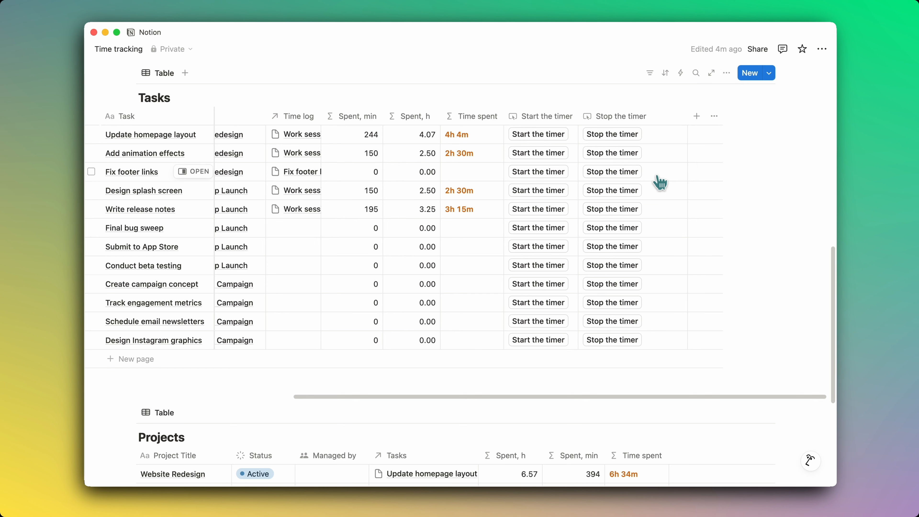
# Step: End the active Fix footer links session with a Stop the timer button in Tasks and check its Time log entry
pyautogui.hscroll(-5, 658, 181)
pyautogui.scroll(3, 658, 176)
pyautogui.scroll(5, 658, 175)
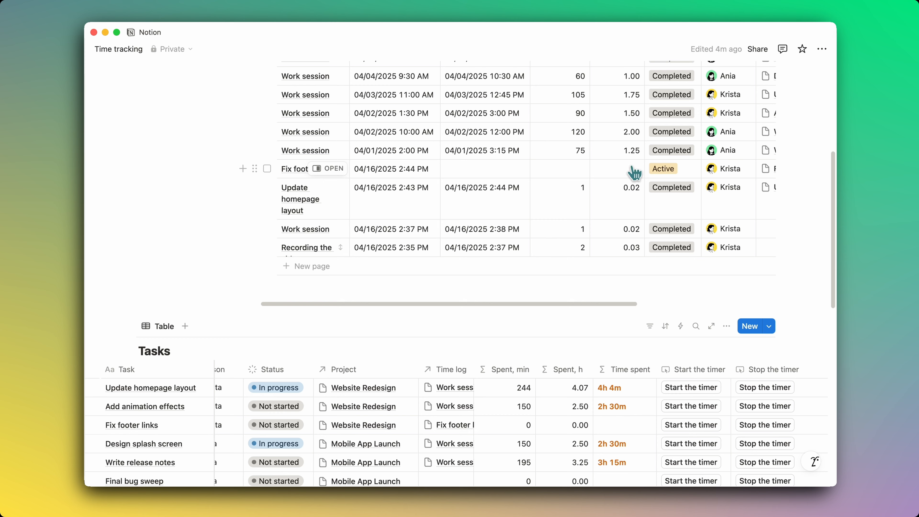
pyautogui.hscroll(5, 688, 173)
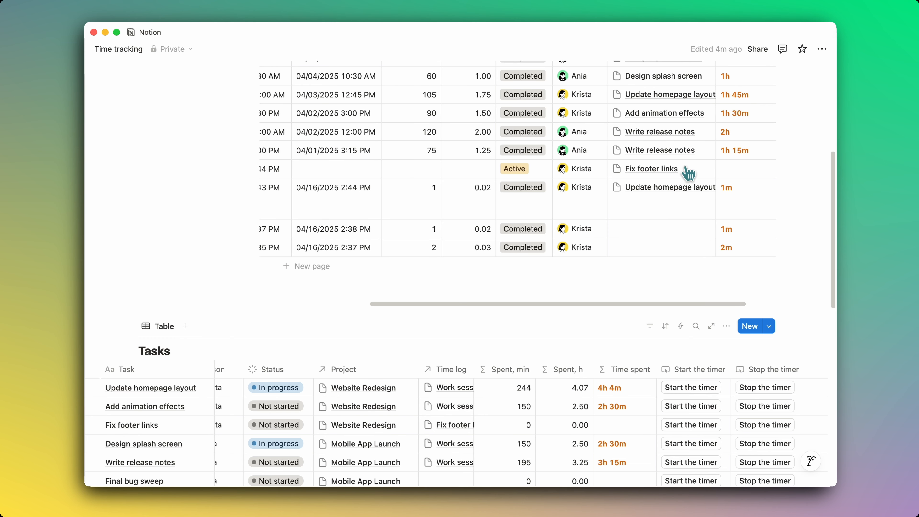
pyautogui.scroll(-1, 706, 375)
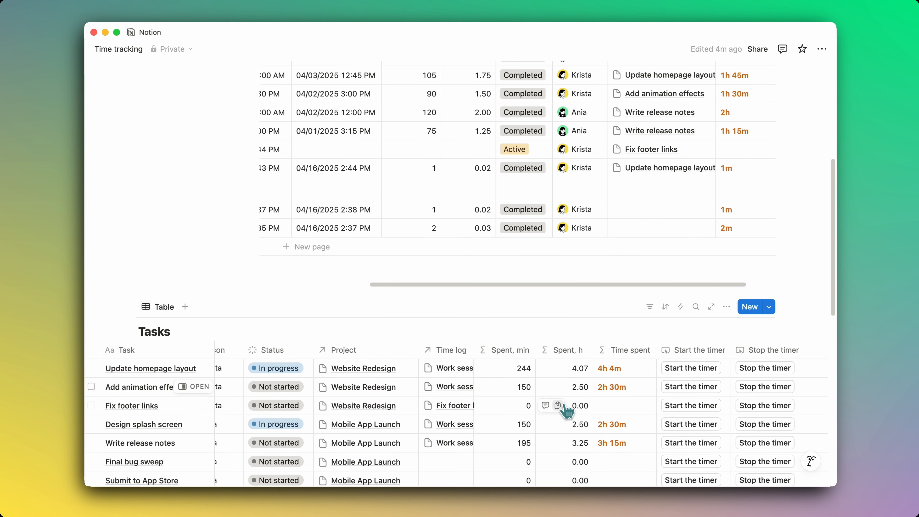
pyautogui.scroll(-1, 566, 411)
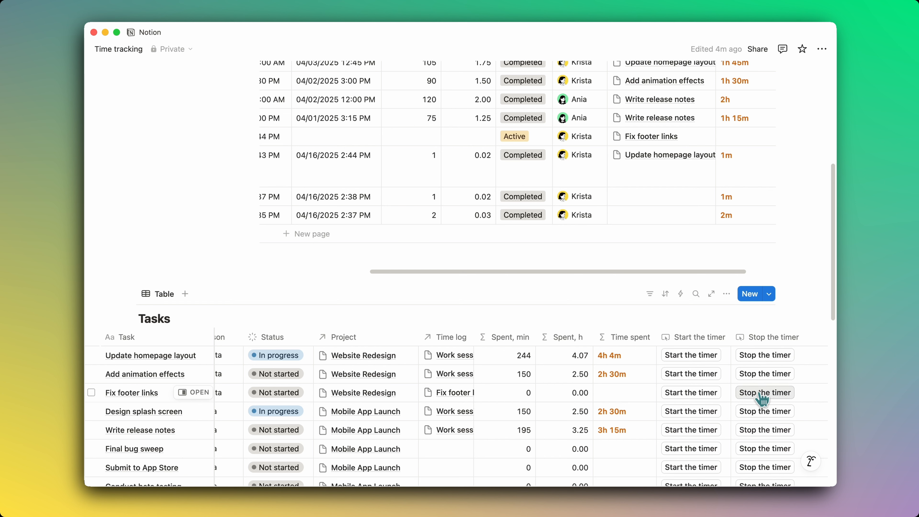
pyautogui.click(758, 362)
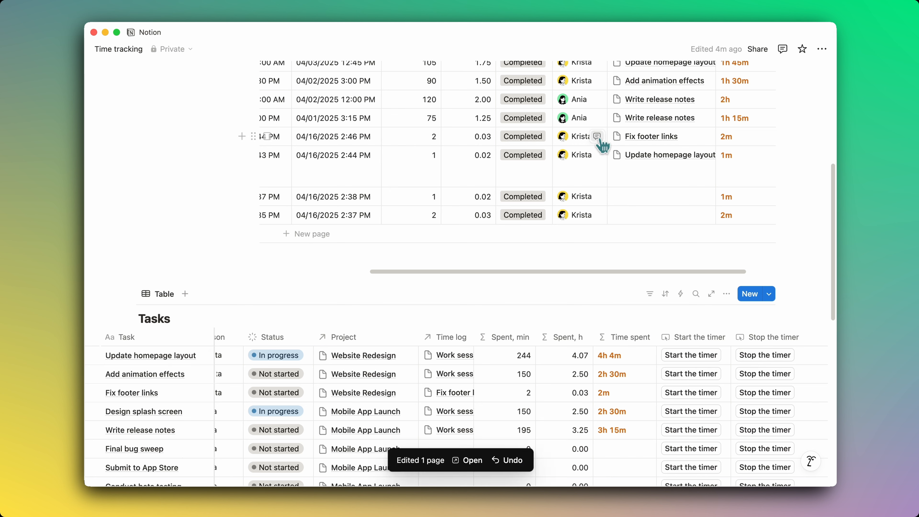
pyautogui.hscroll(-5, 402, 144)
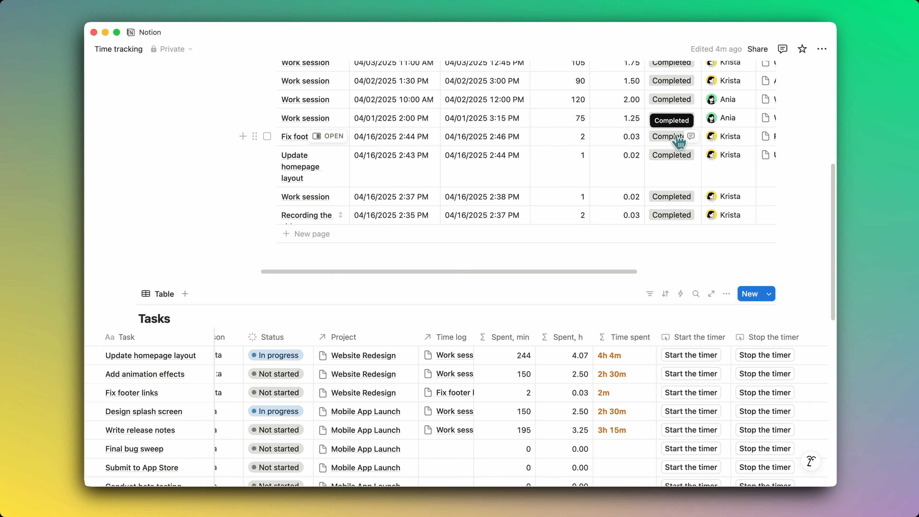
# Step: Delete the Stop the timer property from the Tasks database
pyautogui.scroll(-5, 692, 396)
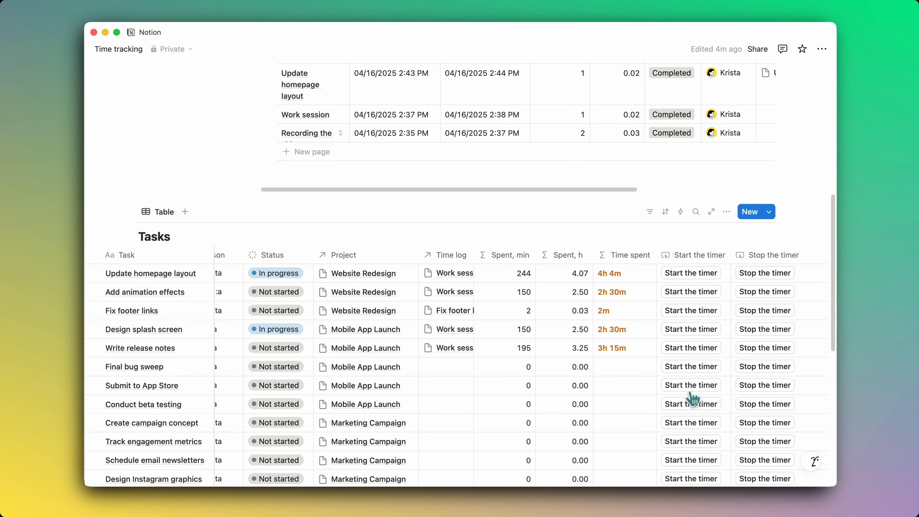
pyautogui.hscroll(1, 683, 384)
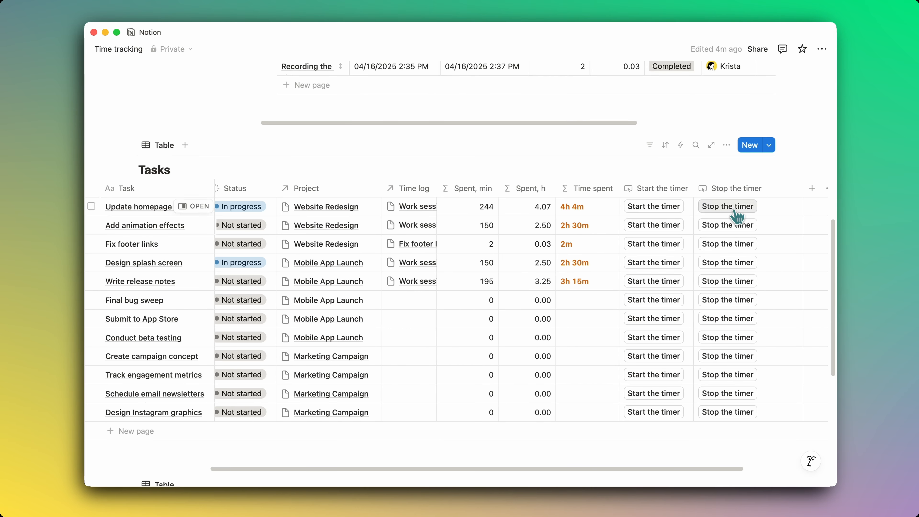
pyautogui.click(731, 189)
pyautogui.click(741, 318)
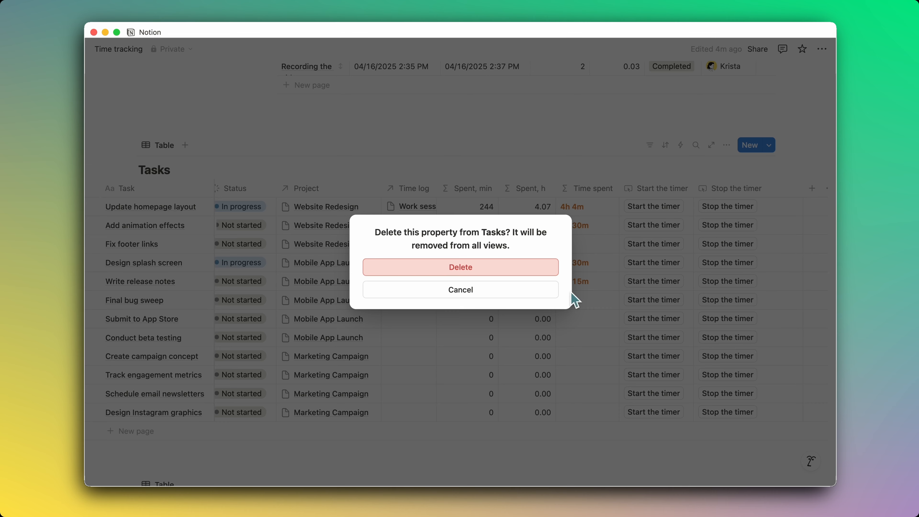
pyautogui.click(466, 270)
# Step: Start the timer for the Update homepage layout task and check the new session in Time log
pyautogui.hscroll(-5, 572, 279)
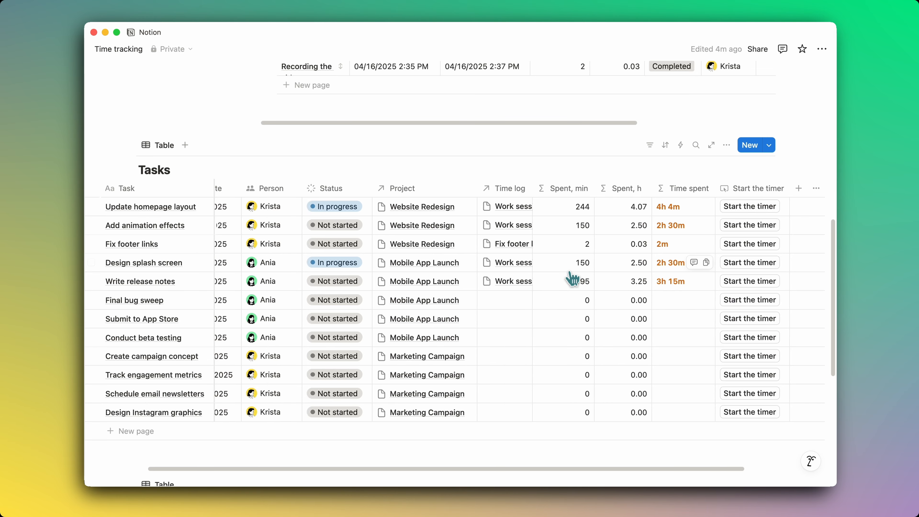
pyautogui.hscroll(4, 507, 283)
pyautogui.hscroll(1, 511, 282)
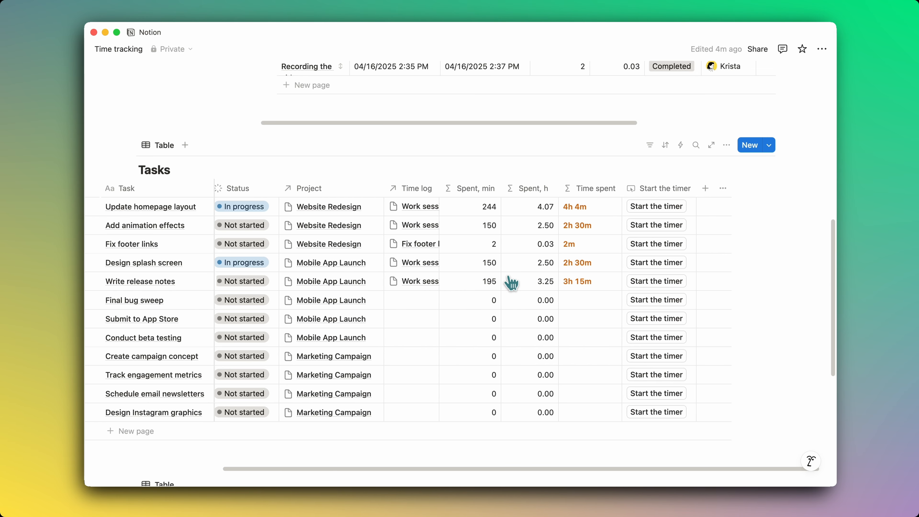
pyautogui.click(669, 217)
pyautogui.scroll(6, 519, 302)
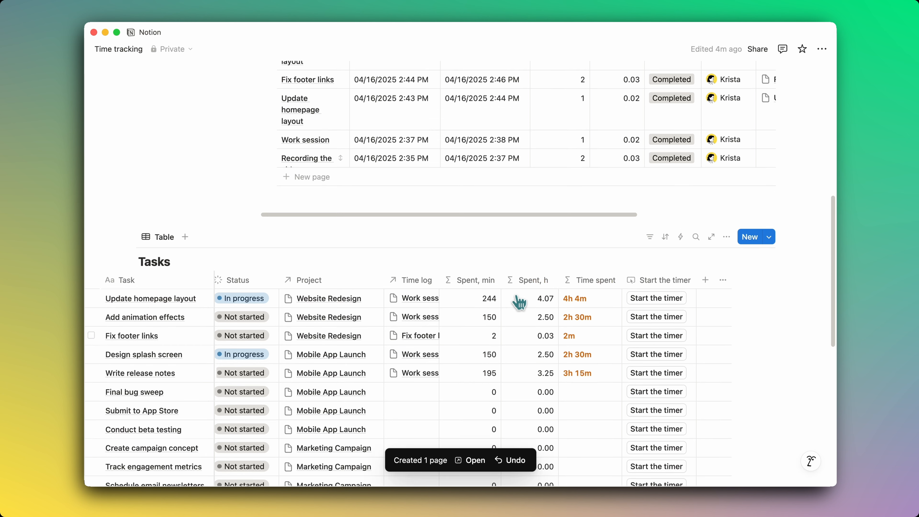
pyautogui.scroll(3, 519, 303)
pyautogui.scroll(-2, 519, 303)
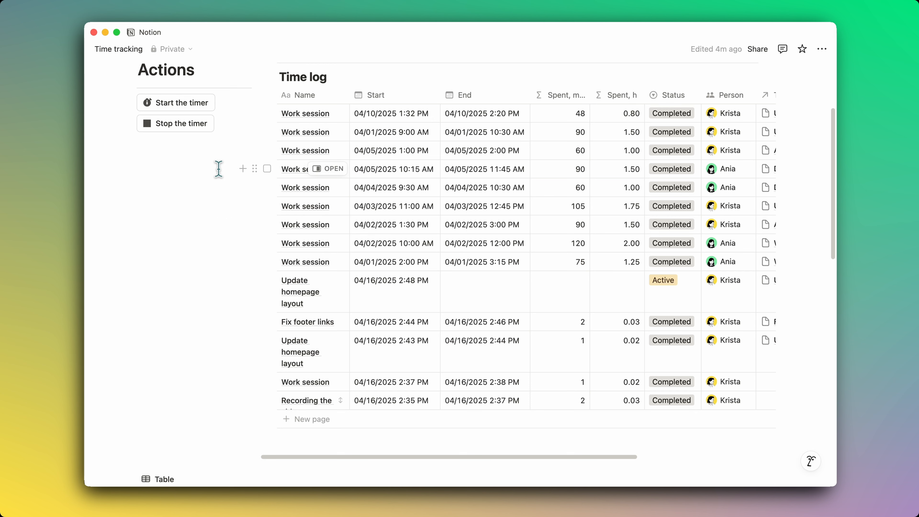
# Step: Insert a linked view of the Time log database below the Stop the timer button under Actions
pyautogui.click(202, 178)
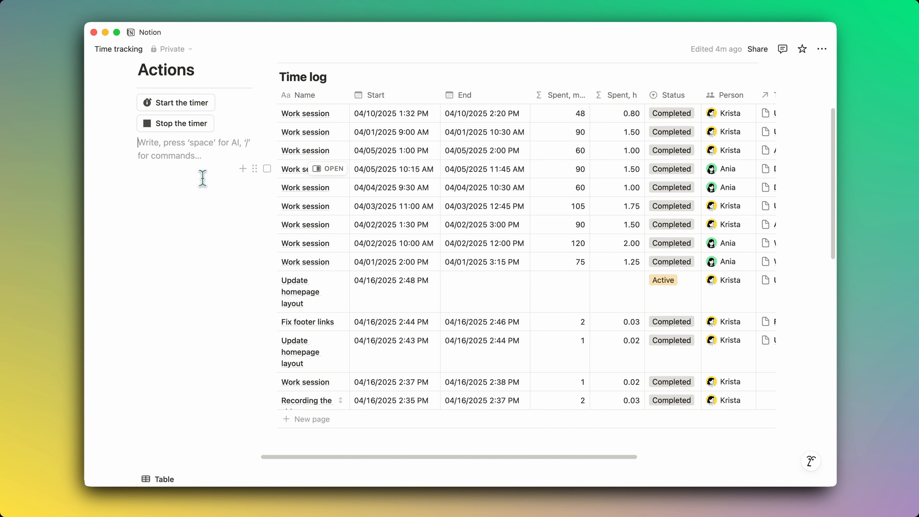
pyautogui.write('/linked')
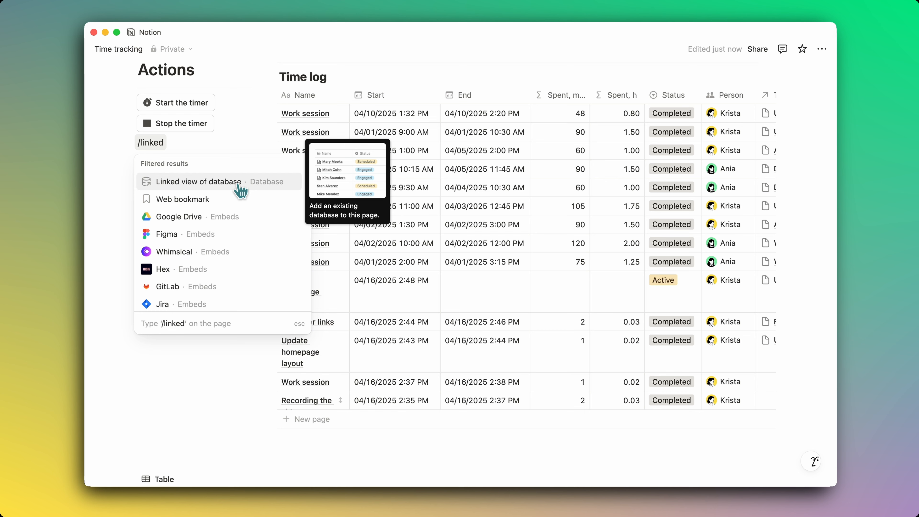
pyautogui.click(240, 190)
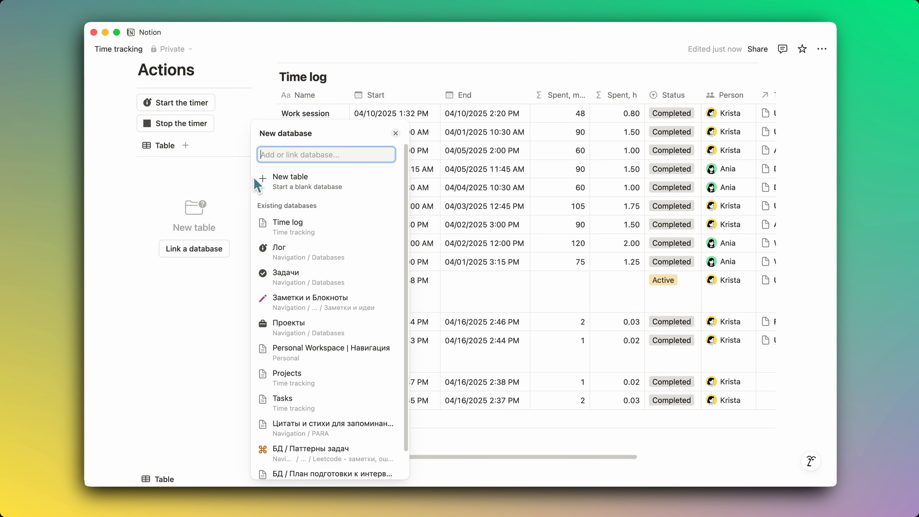
pyautogui.write('time log')
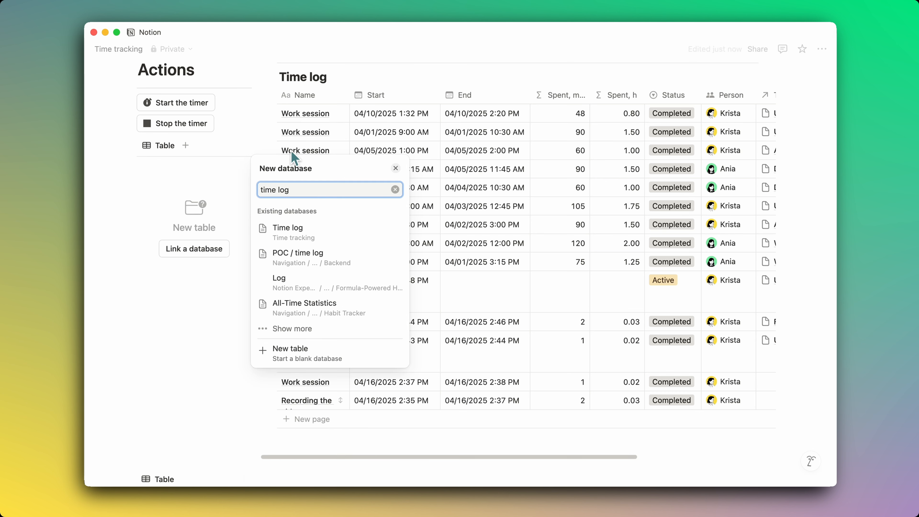
pyautogui.click(305, 236)
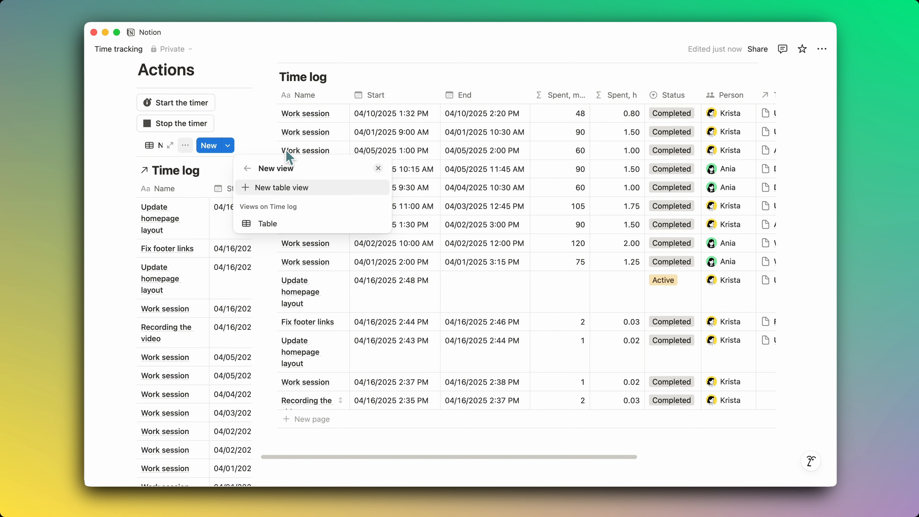
pyautogui.click(267, 119)
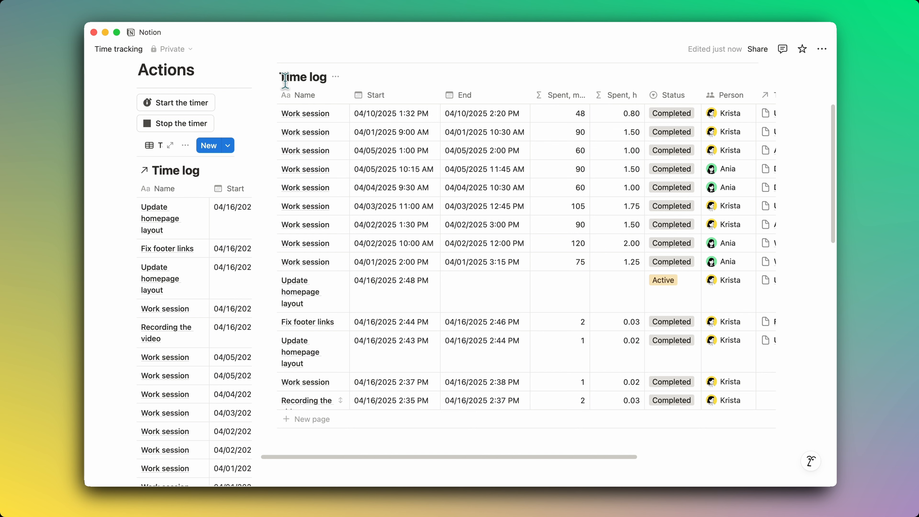
# Step: Delete the linked Time log view under Actions, keeping the original Time log database
pyautogui.click(272, 71)
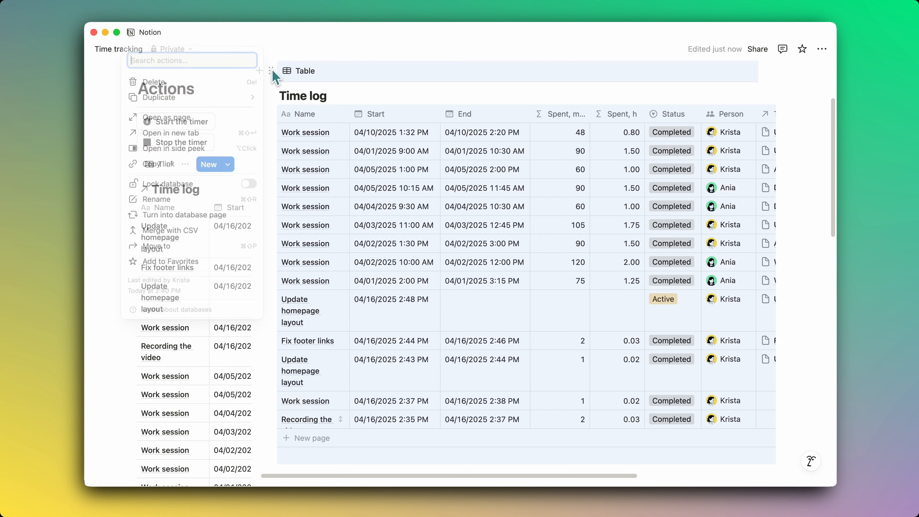
pyautogui.press('Delete')
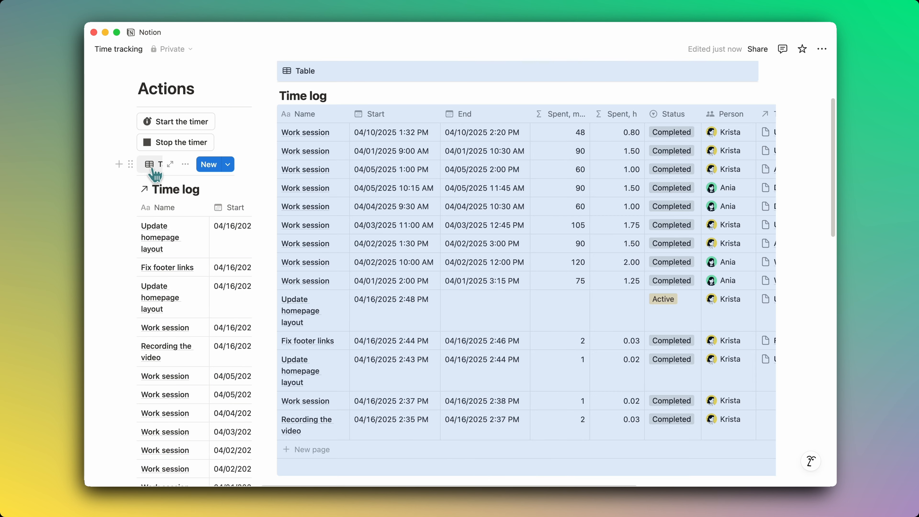
pyautogui.click(131, 166)
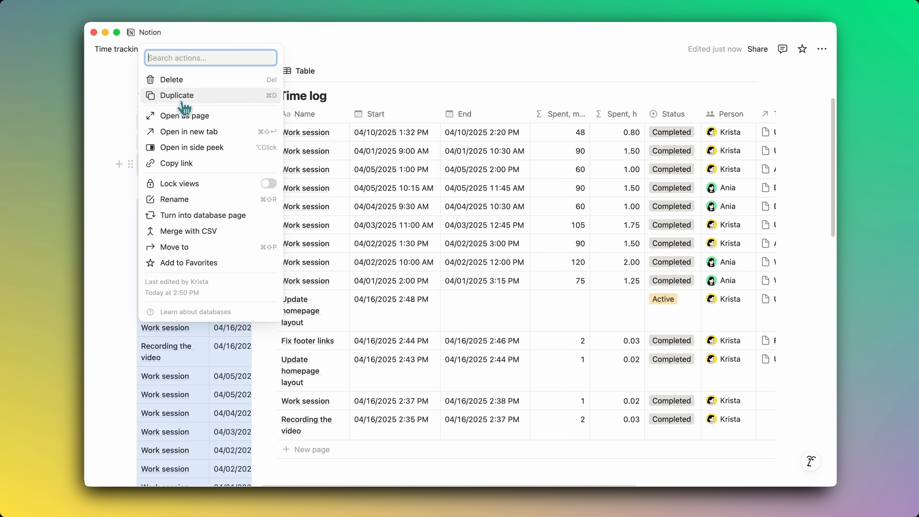
pyautogui.click(187, 80)
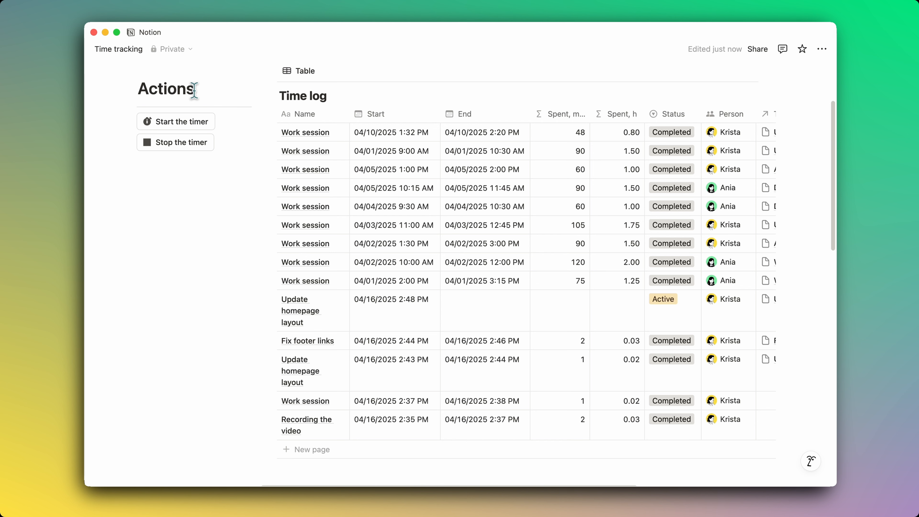
# Step: Copy the link to Time log's Table view and paste it under Actions as a linked database view using the existing Table view
pyautogui.click(300, 74)
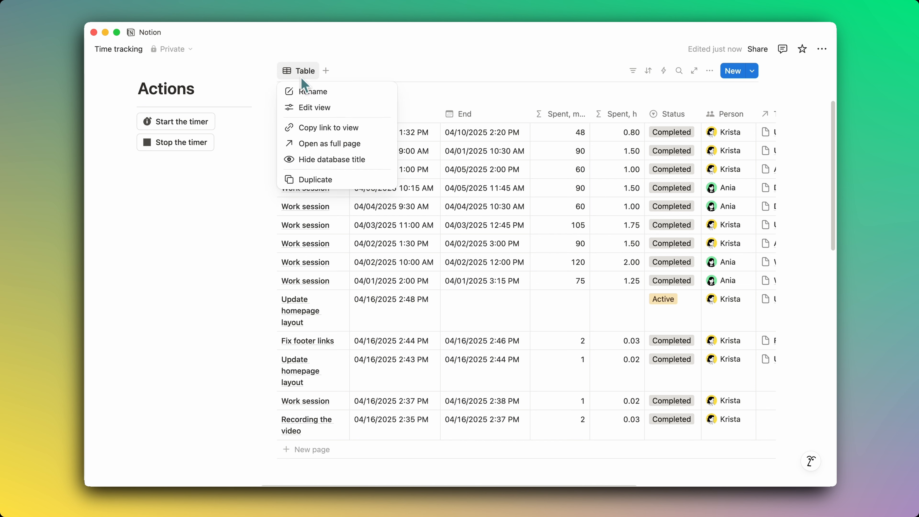
pyautogui.click(324, 127)
pyautogui.click(189, 201)
pyautogui.press('super+v')
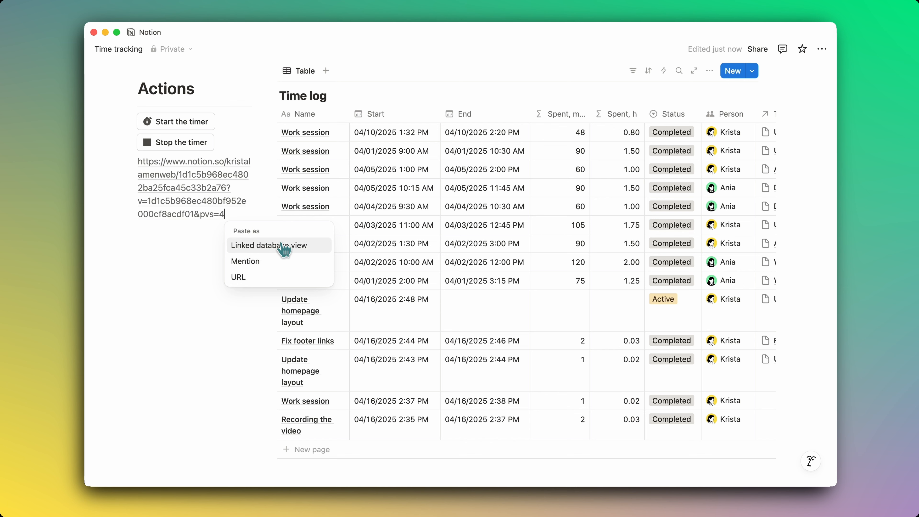
pyautogui.click(305, 246)
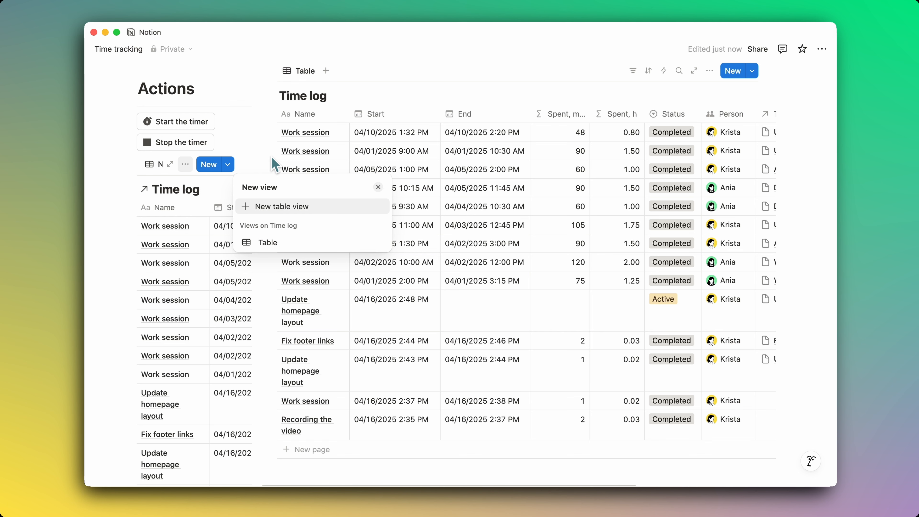
pyautogui.click(264, 238)
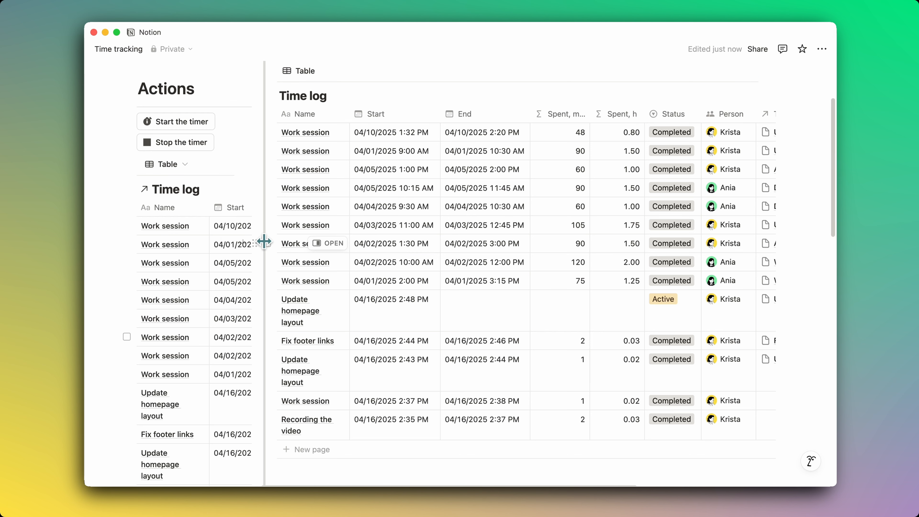
# Step: Widen the Actions column and switch its linked Time log view to a Gallery layout with no card preview and small cards
pyautogui.moveTo(263, 240); pyautogui.dragTo(289, 235)
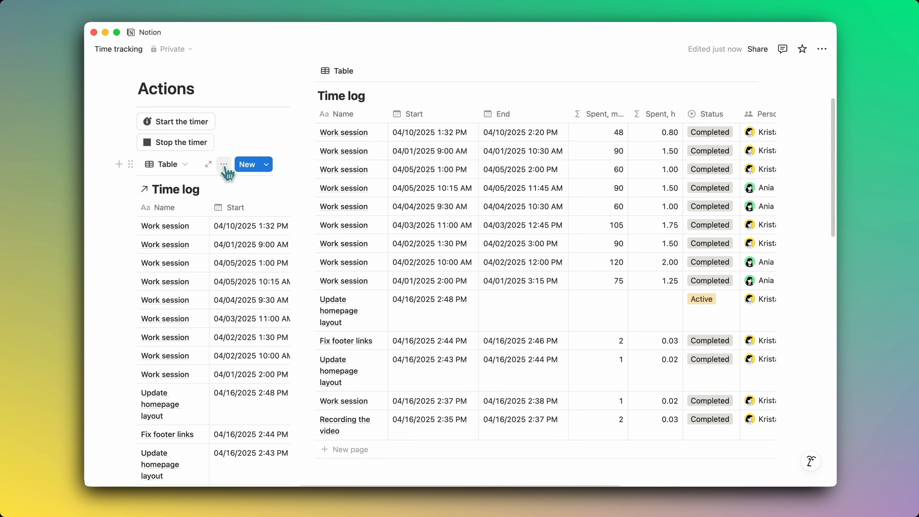
pyautogui.click(223, 164)
pyautogui.click(336, 250)
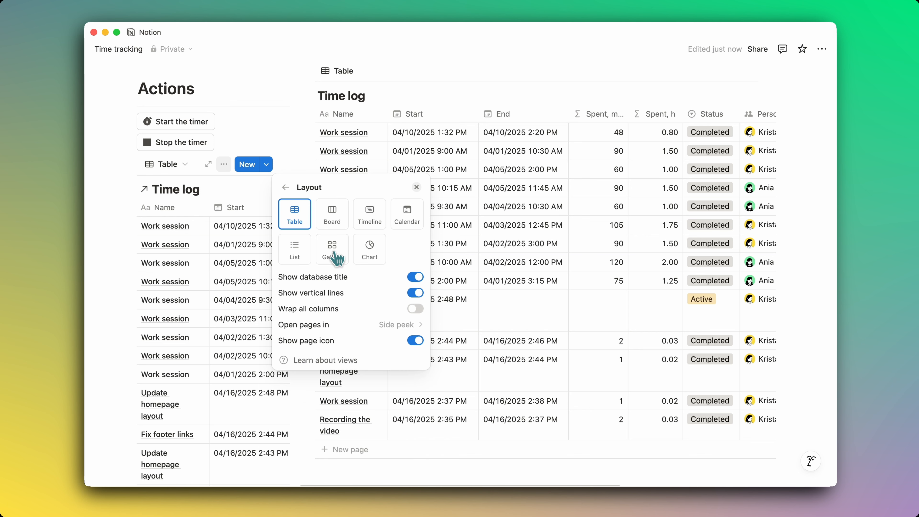
pyautogui.click(336, 254)
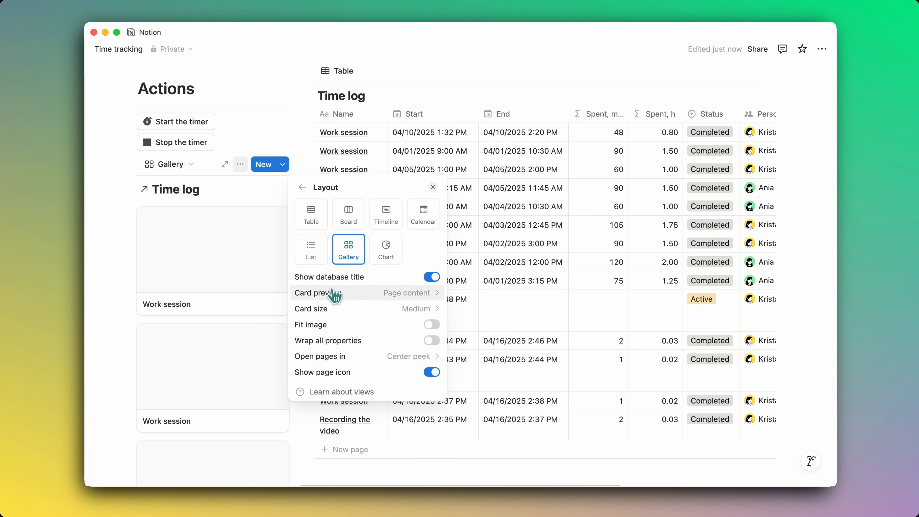
pyautogui.click(416, 296)
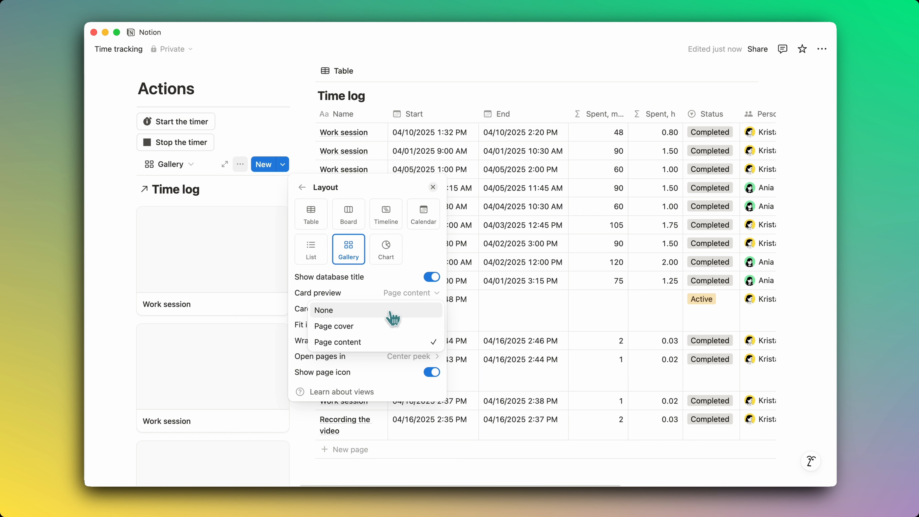
pyautogui.click(358, 313)
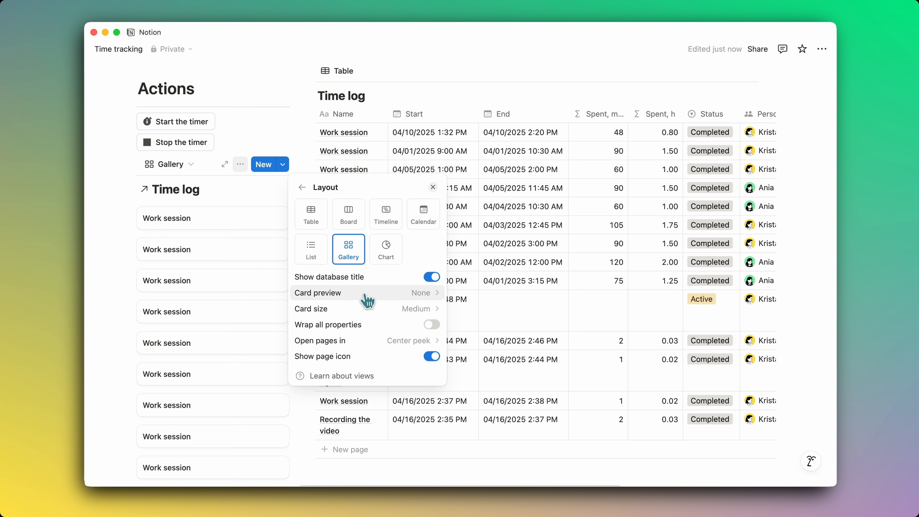
pyautogui.click(380, 310)
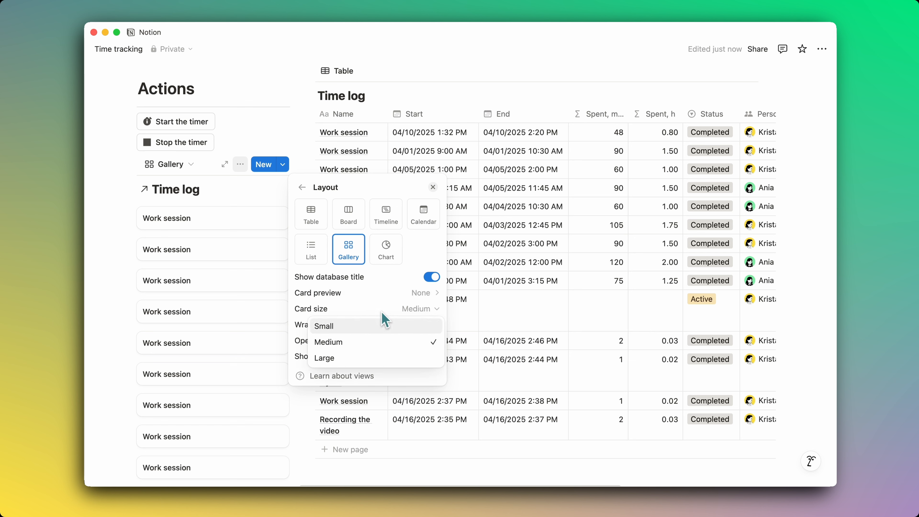
pyautogui.click(378, 328)
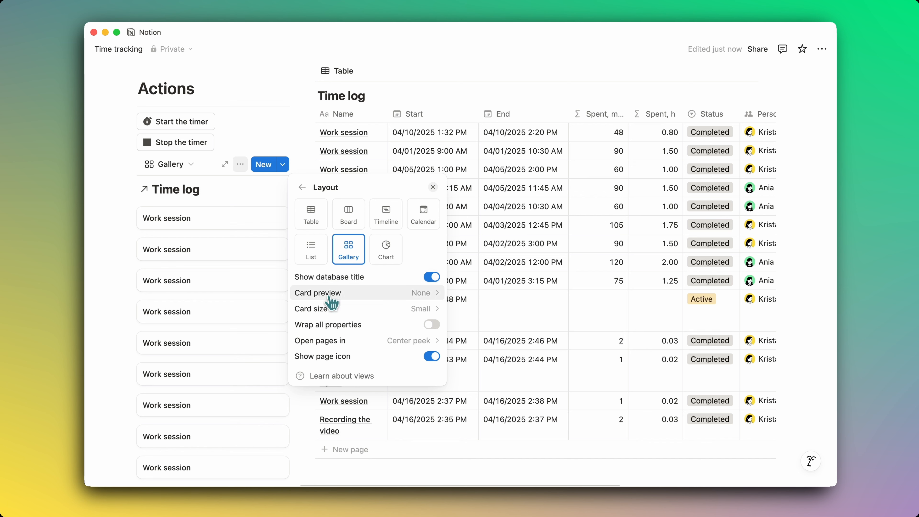
# Step: Show the Status property on the cards of the linked Time log gallery
pyautogui.click(301, 189)
pyautogui.click(342, 265)
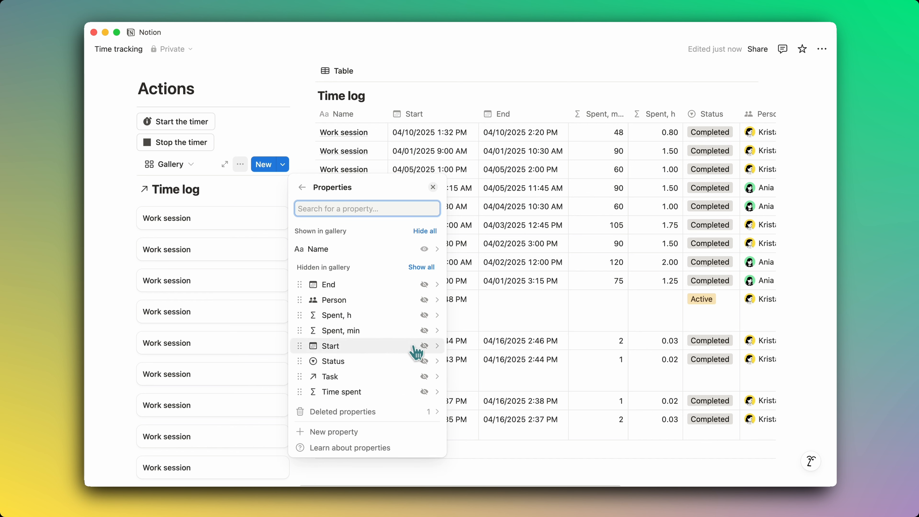
pyautogui.click(424, 361)
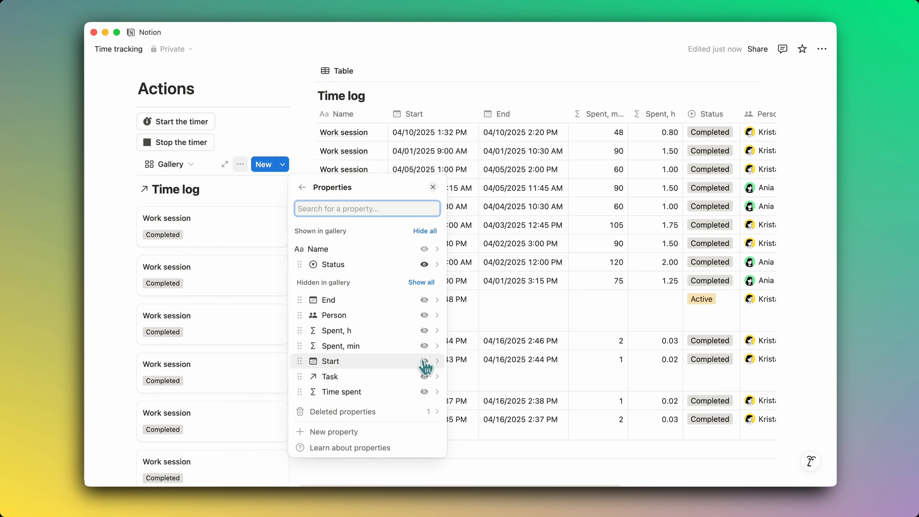
pyautogui.click(275, 208)
# Step: Look through the gallery's session cards and examine the properties of the first Work session
pyautogui.scroll(-5, 269, 290)
pyautogui.scroll(-15, 268, 319)
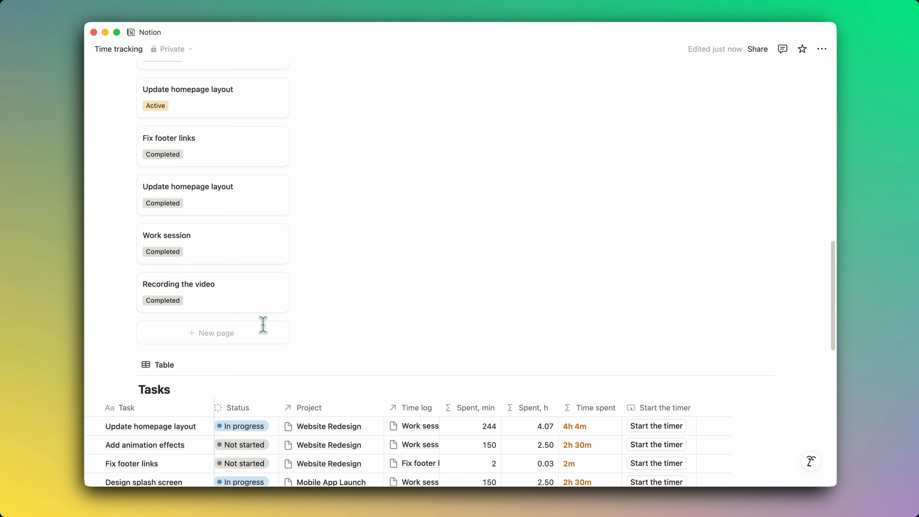
pyautogui.scroll(18, 263, 325)
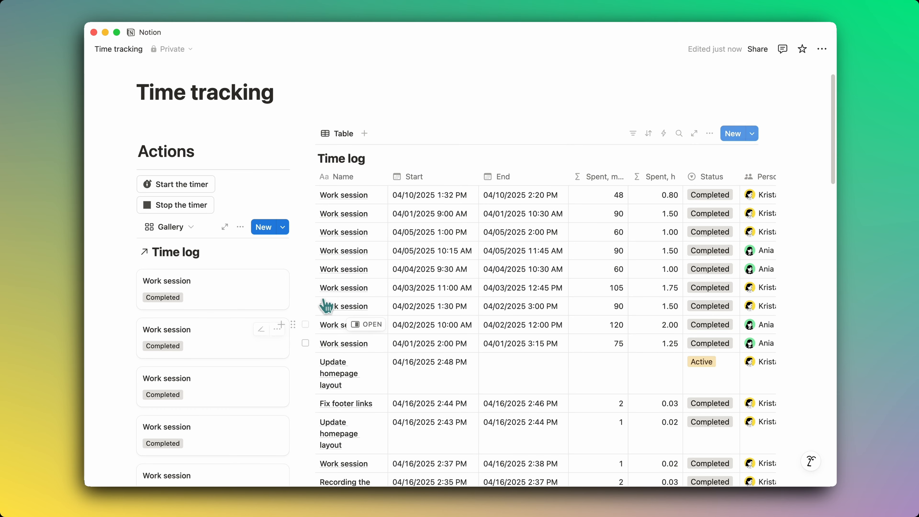
pyautogui.scroll(-2, 443, 290)
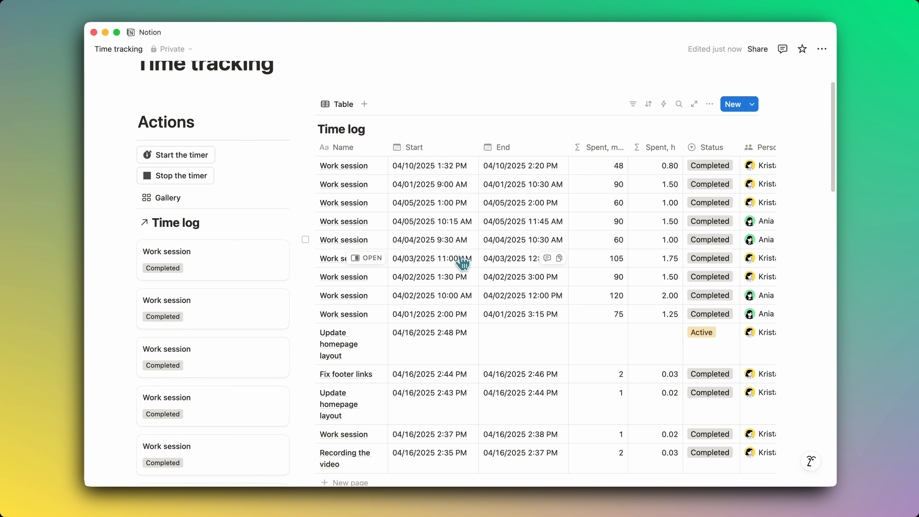
pyautogui.click(232, 268)
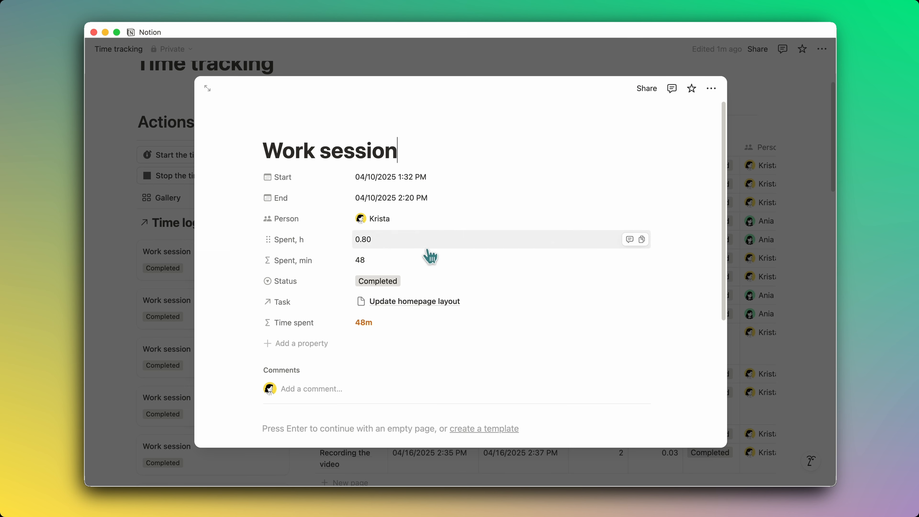
pyautogui.click(770, 217)
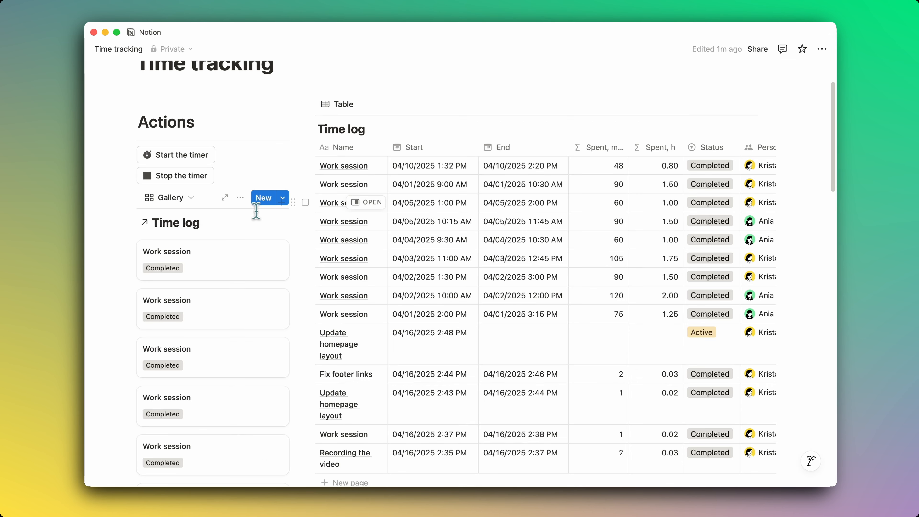
# Step: Filter the linked Time log gallery to sessions whose Status is Active
pyautogui.click(240, 198)
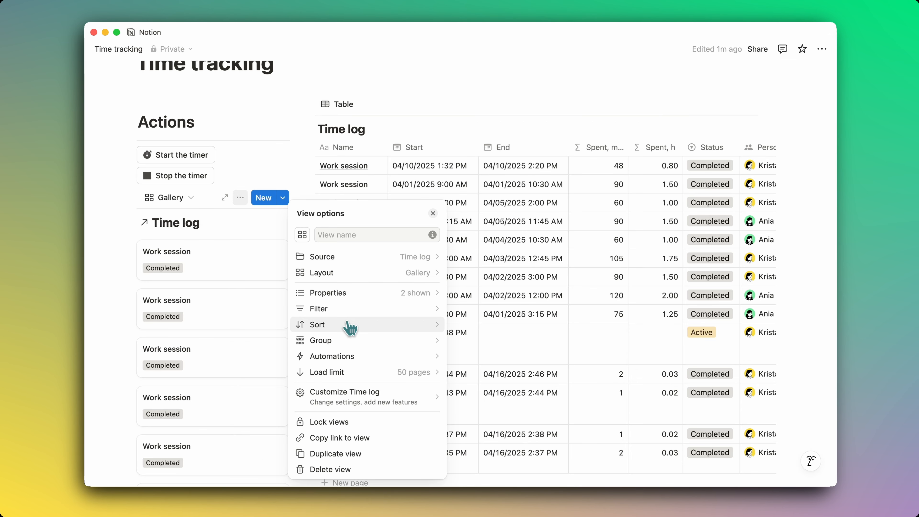
pyautogui.click(348, 310)
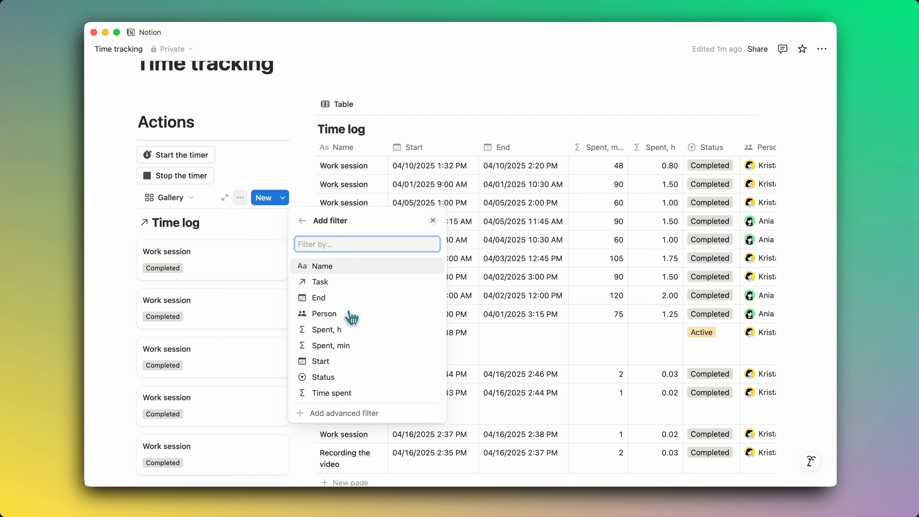
pyautogui.click(318, 376)
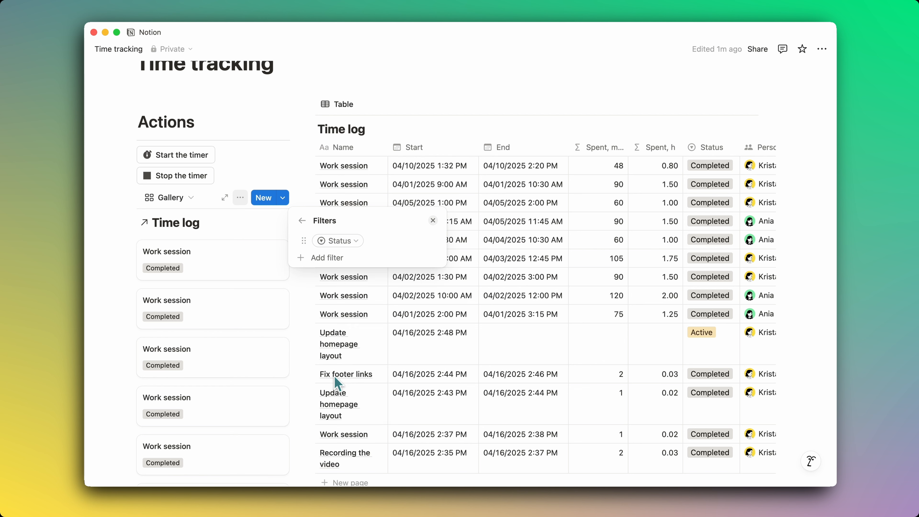
pyautogui.click(348, 241)
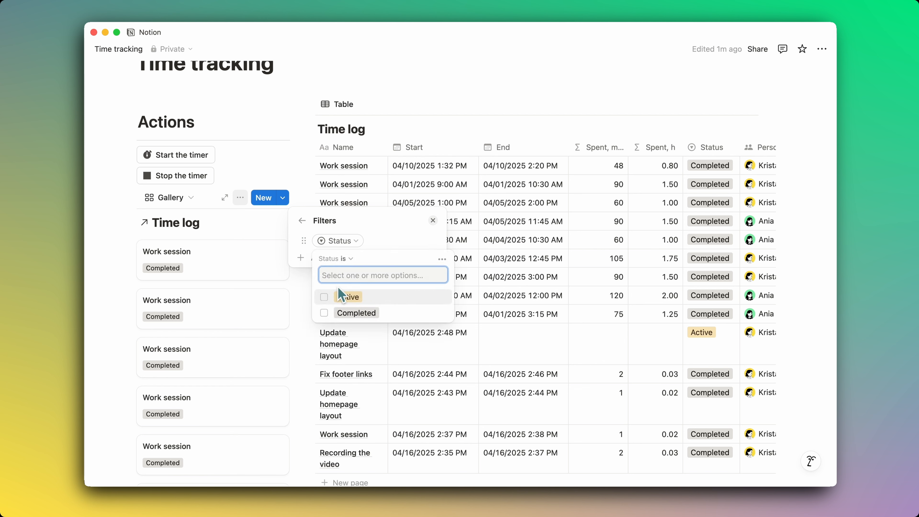
pyautogui.click(324, 296)
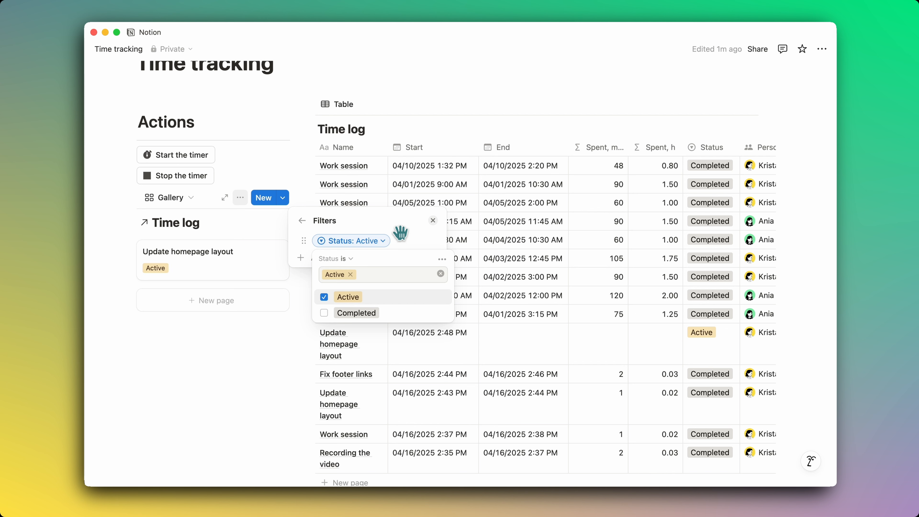
# Step: Convert the gallery's Status filter to an advanced filter and add the rule And Person Contains Me
pyautogui.click(441, 259)
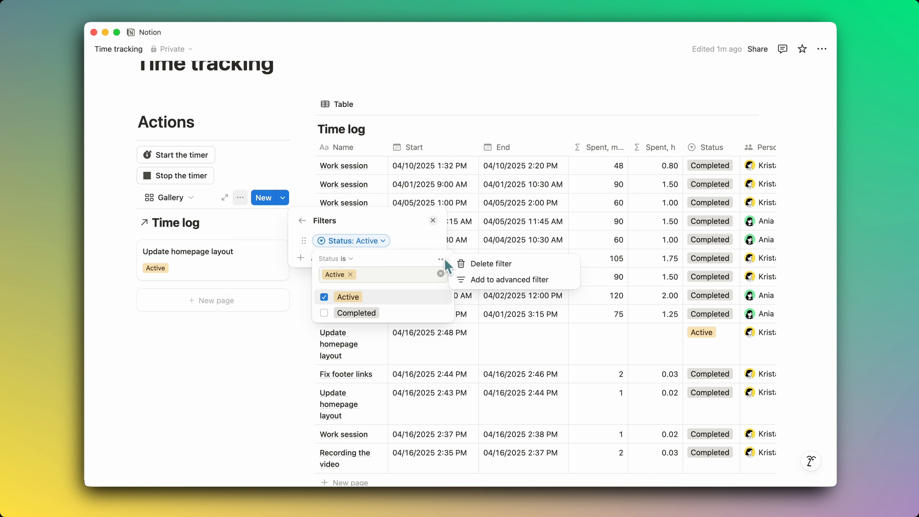
pyautogui.click(503, 280)
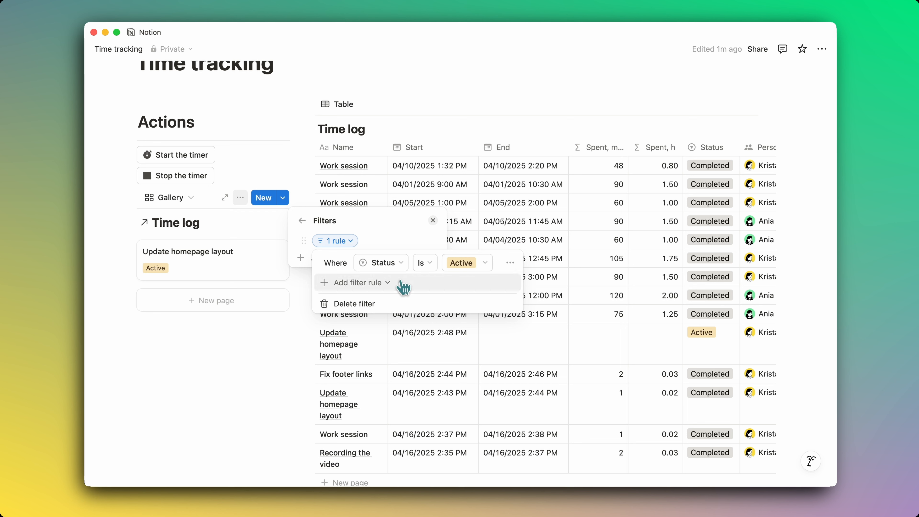
pyautogui.click(389, 286)
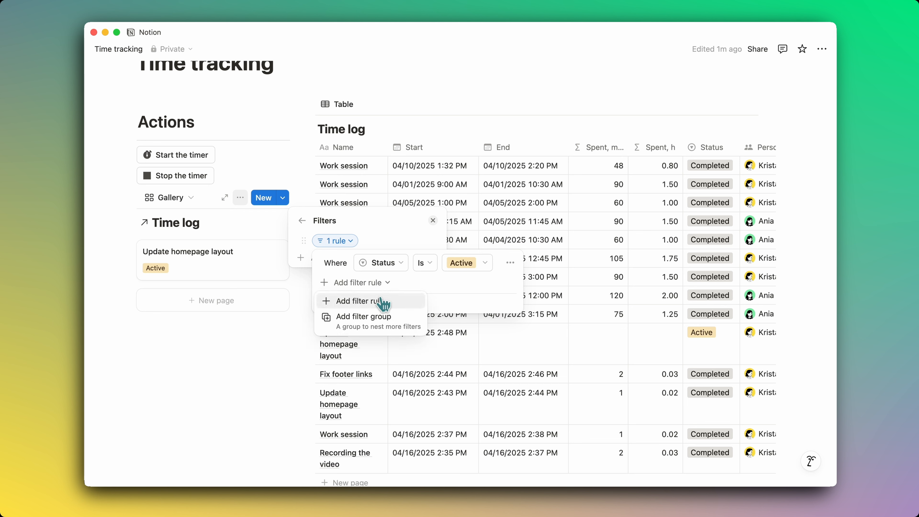
pyautogui.click(382, 302)
pyautogui.click(385, 286)
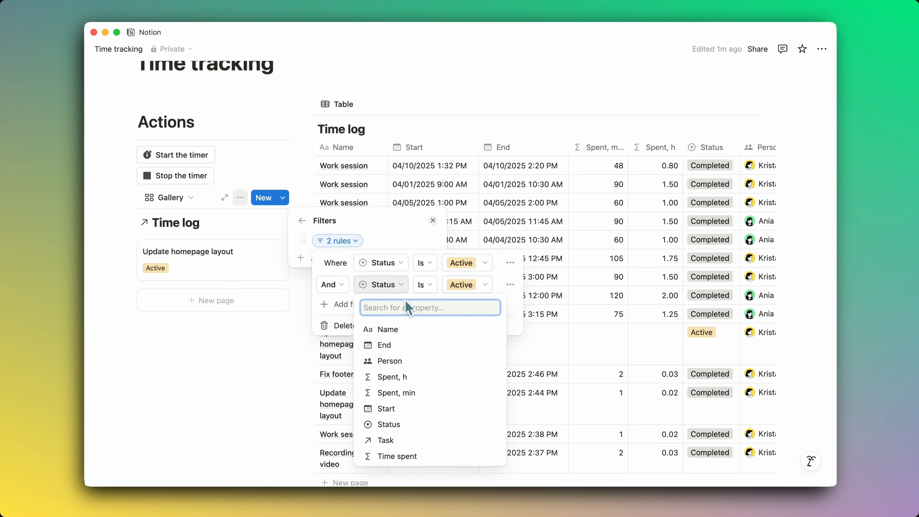
pyautogui.click(405, 362)
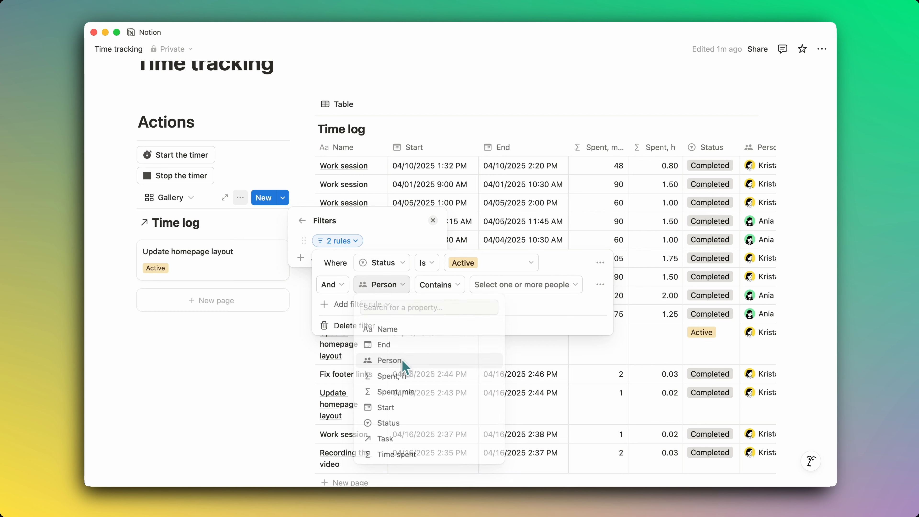
pyautogui.click(497, 286)
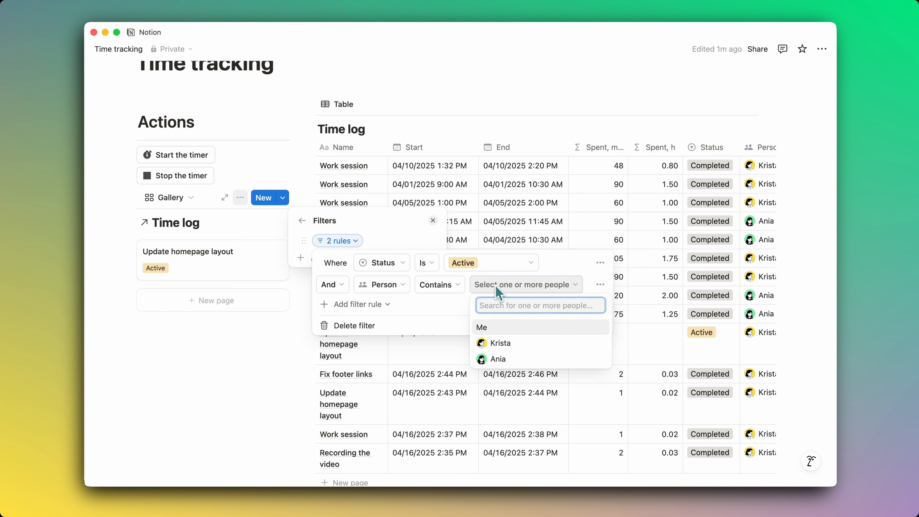
pyautogui.click(519, 328)
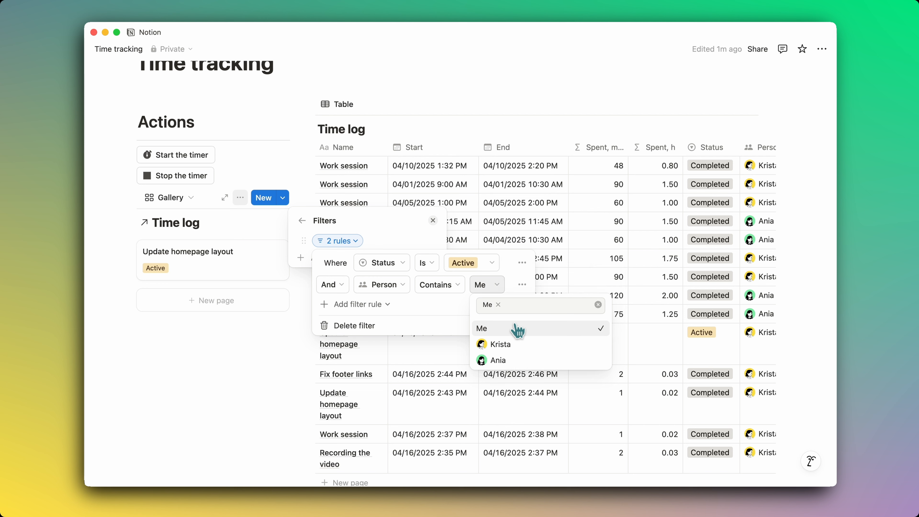
pyautogui.click(476, 107)
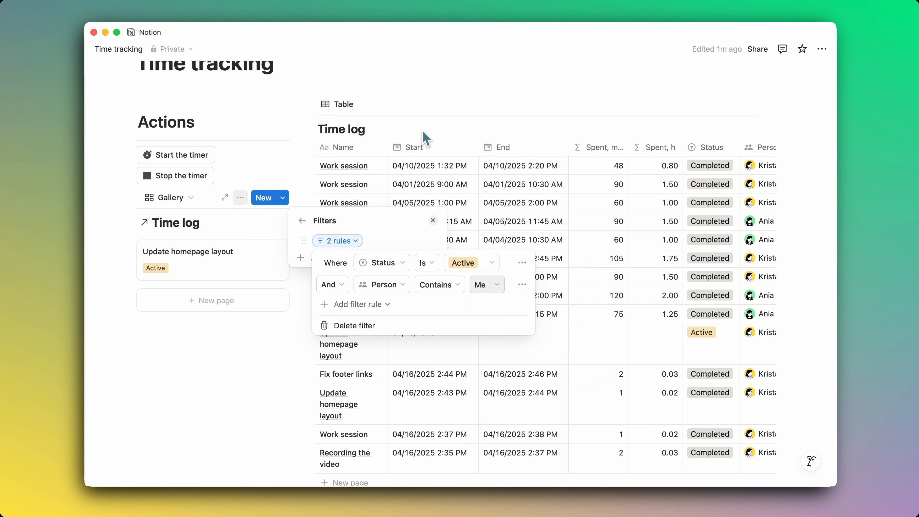
pyautogui.click(297, 160)
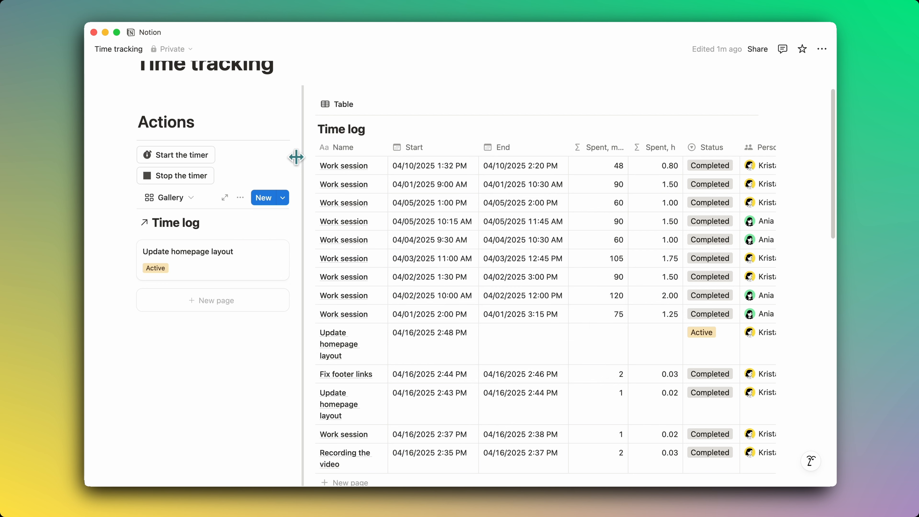
# Step: Rename the linked gallery view to Active and give it the stopwatch icon
pyautogui.click(167, 197)
pyautogui.click(277, 244)
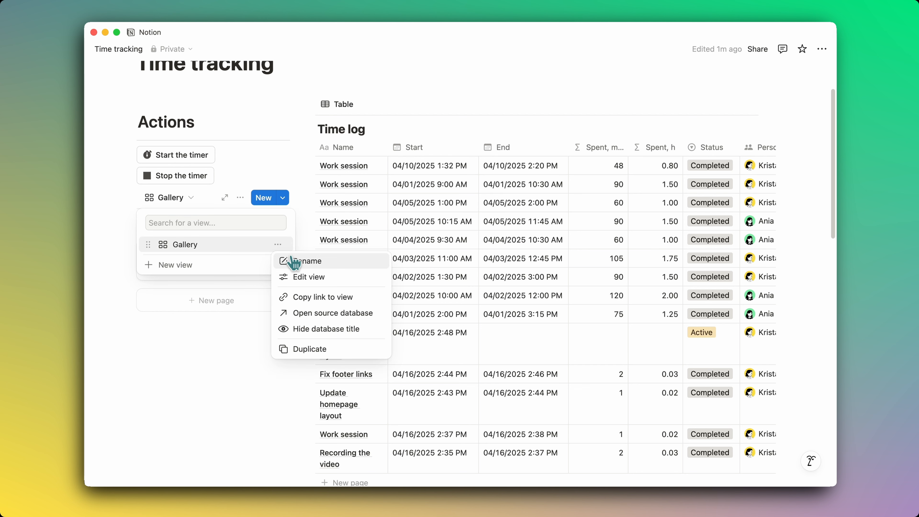
pyautogui.click(286, 261)
pyautogui.write('Active')
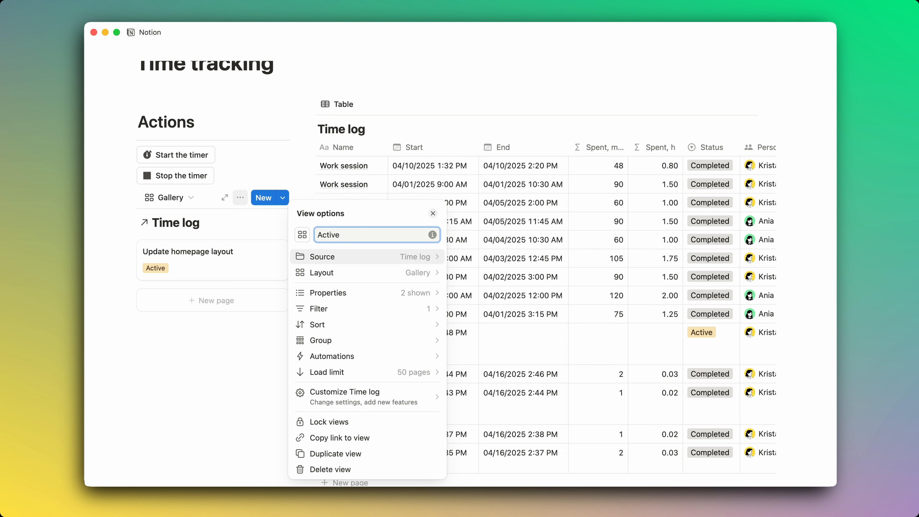
pyautogui.click(303, 235)
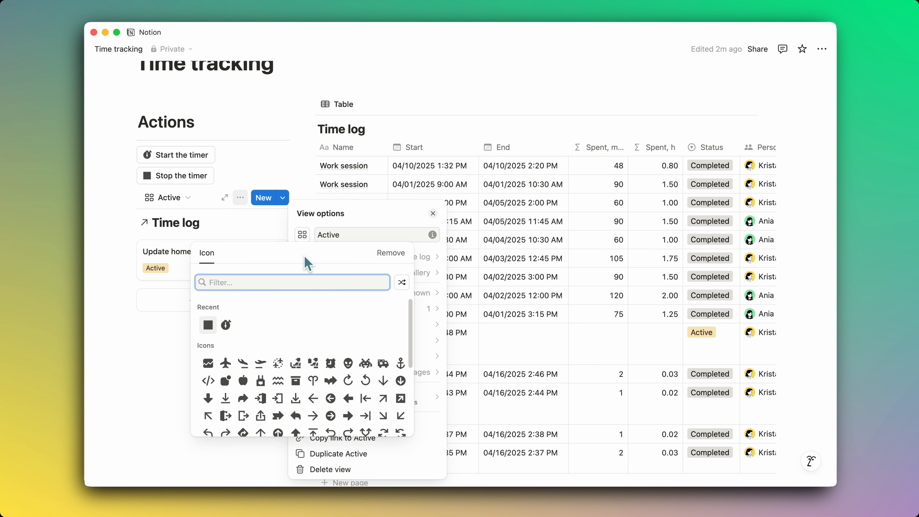
pyautogui.click(231, 326)
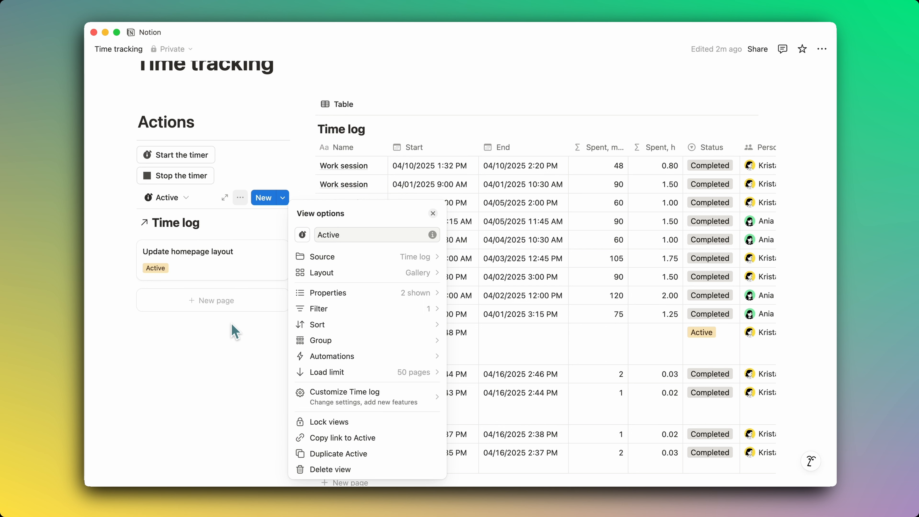
pyautogui.click(290, 151)
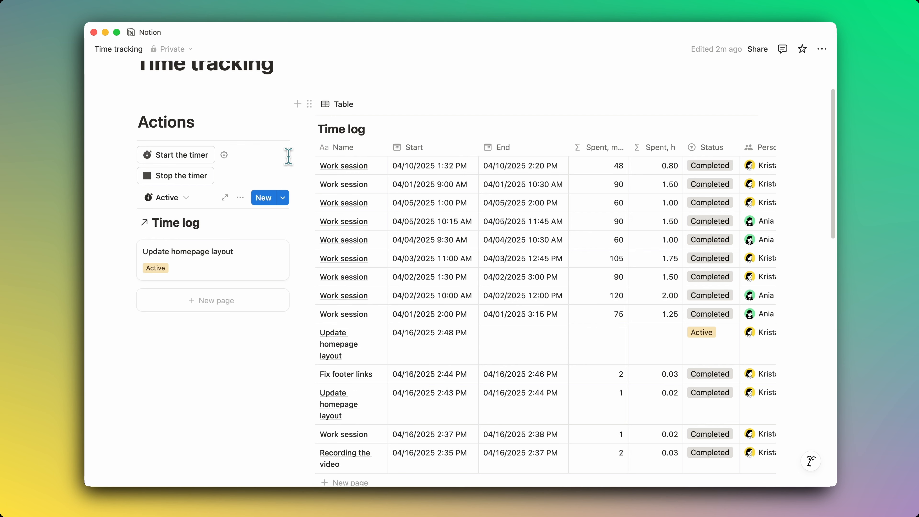
# Step: Insert an empty text block between the Stop the timer button and the Active gallery view
pyautogui.click(120, 175)
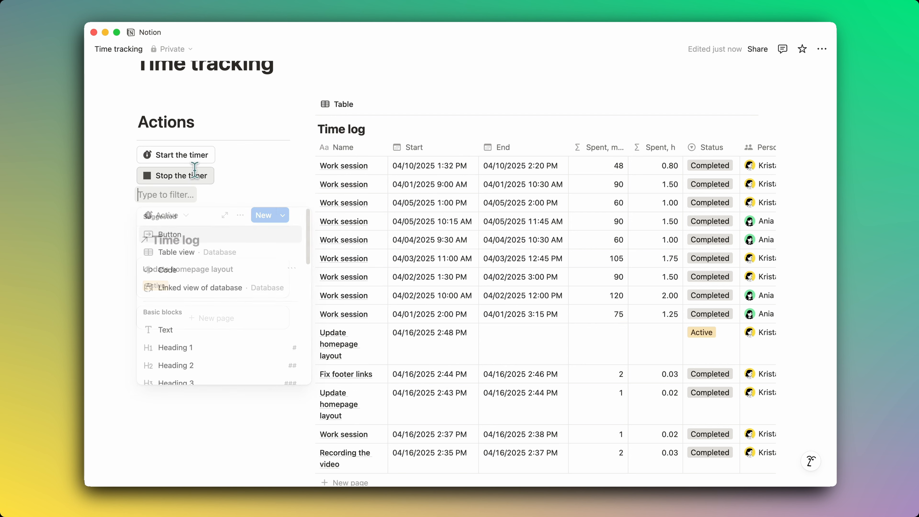
pyautogui.click(290, 129)
pyautogui.click(255, 200)
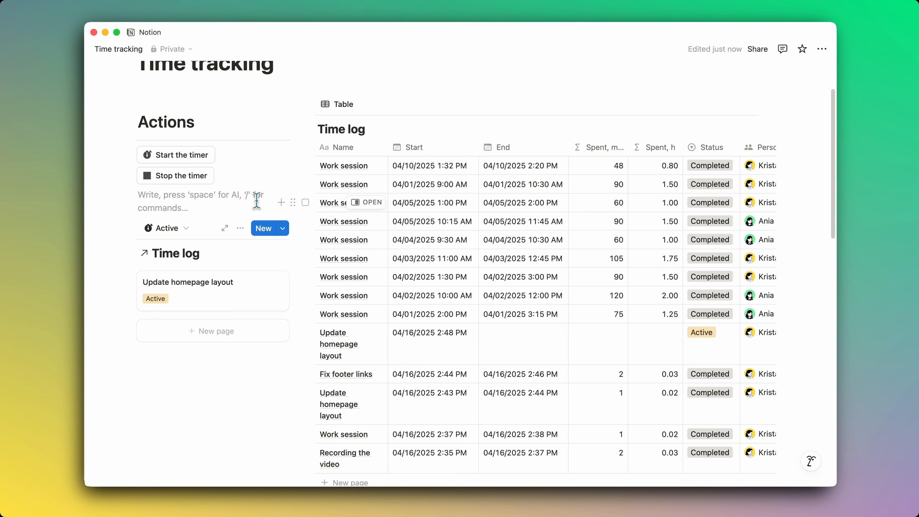
# Step: Add a large heading reading Timer with a divider beneath it above the Active gallery view
pyautogui.write('Time')
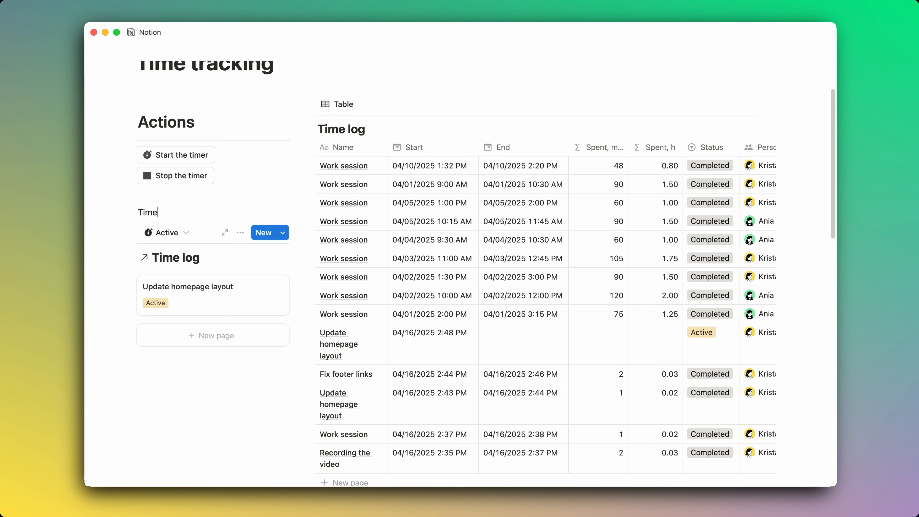
pyautogui.write('r')
pyautogui.press('alt+super+1')
pyautogui.press('Return')
pyautogui.write('---')
pyautogui.press('BackSpace')
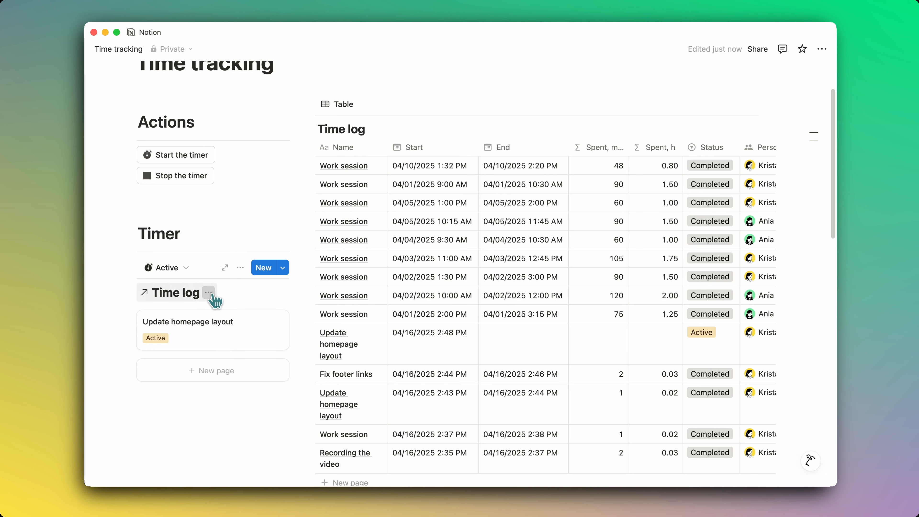
# Step: Try hiding the linked Active gallery's database title, and restore it
pyautogui.click(209, 292)
pyautogui.click(248, 348)
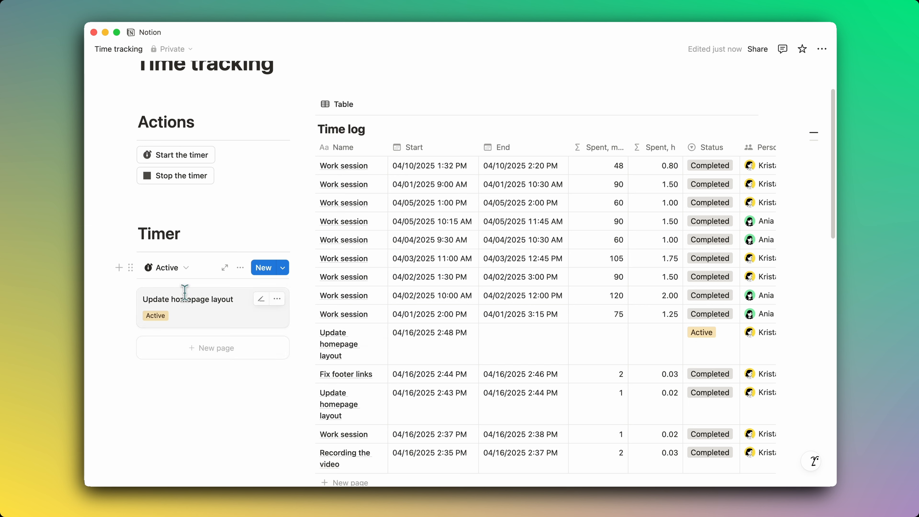
pyautogui.click(173, 275)
pyautogui.click(277, 314)
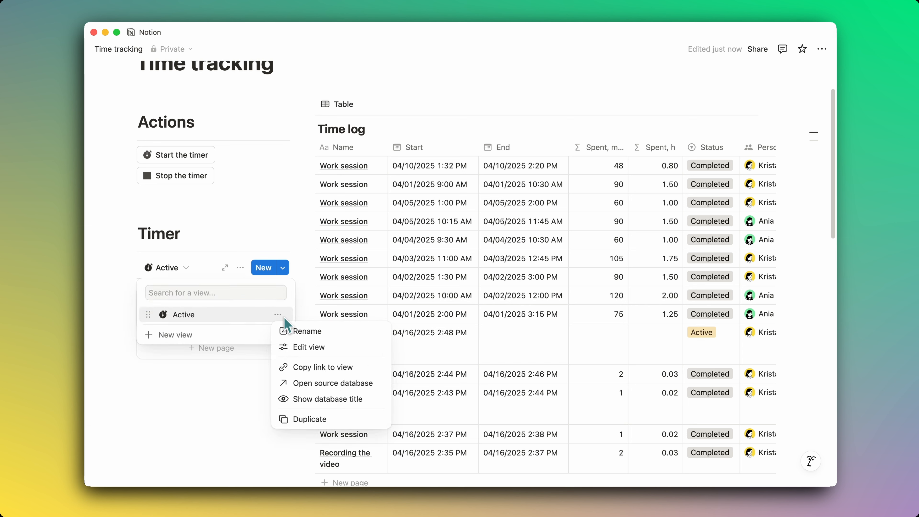
pyautogui.click(319, 399)
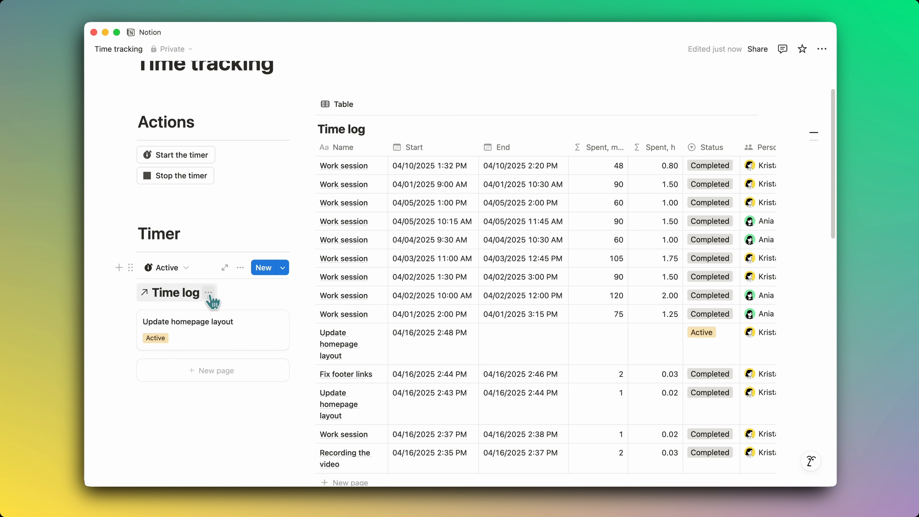
# Step: Hide the database title on both the linked Active gallery and the Time log table
pyautogui.click(209, 293)
pyautogui.click(240, 349)
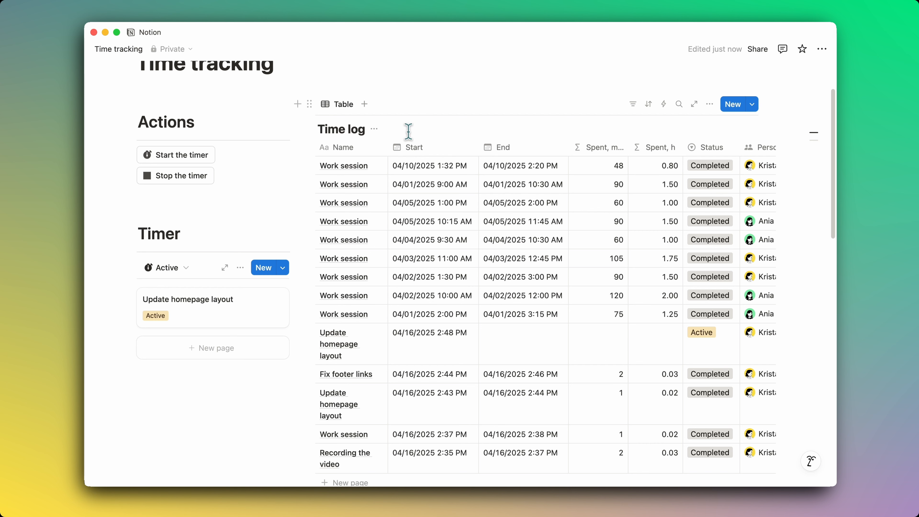
pyautogui.click(374, 129)
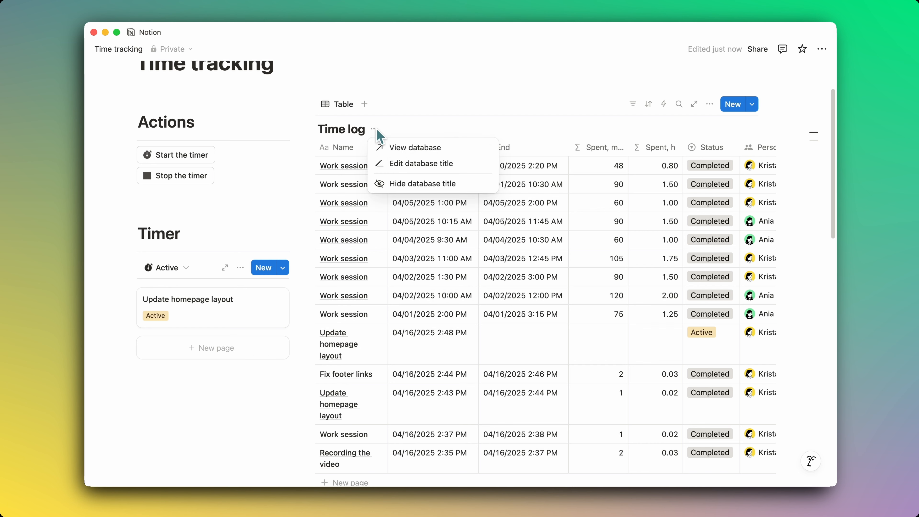
pyautogui.click(406, 185)
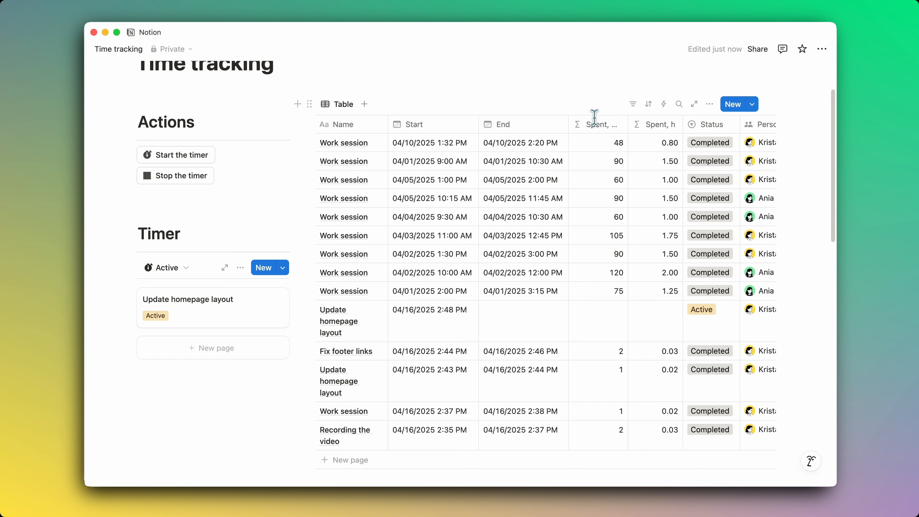
# Step: Compare the Time log table's view options with the linked gallery's and examine the gallery's Source setting
pyautogui.click(710, 108)
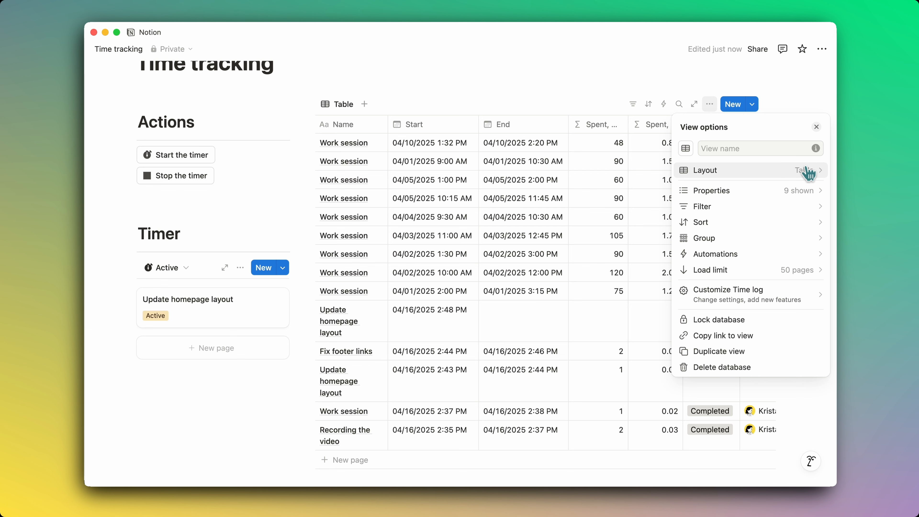
pyautogui.click(311, 115)
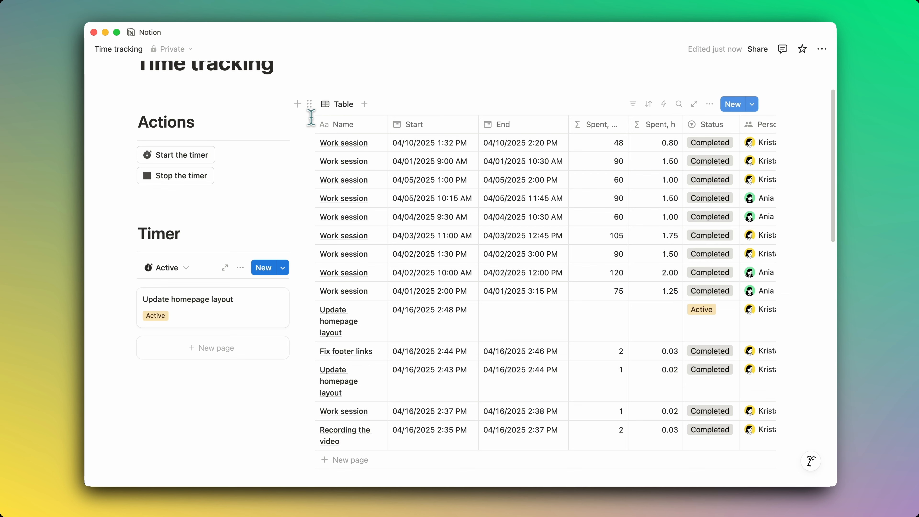
pyautogui.click(240, 267)
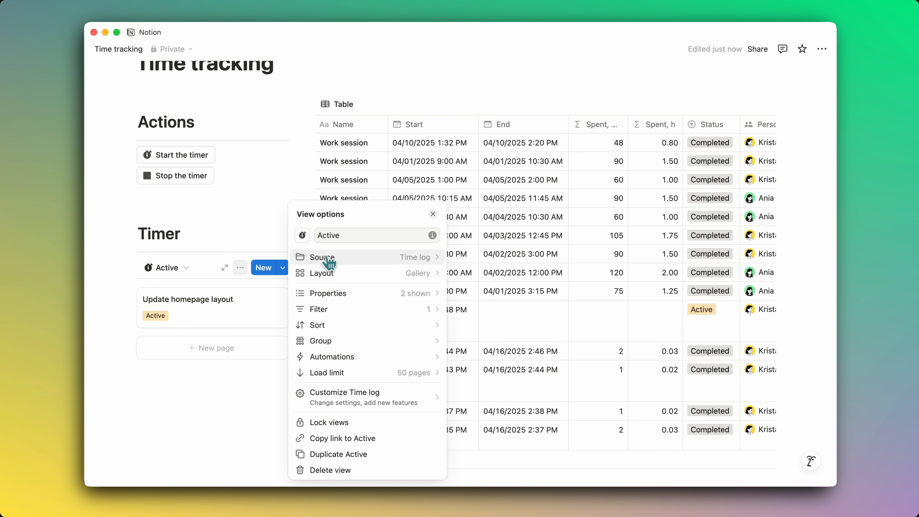
pyautogui.click(393, 258)
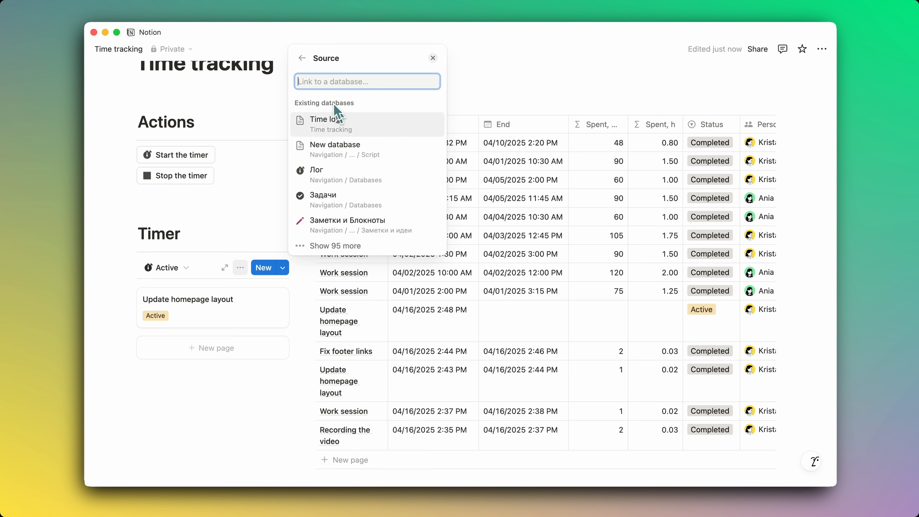
pyautogui.click(303, 59)
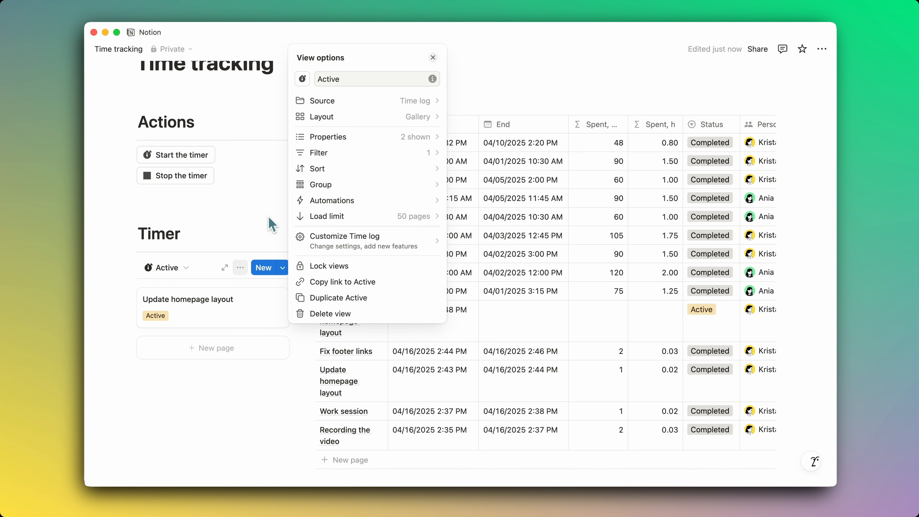
pyautogui.click(275, 220)
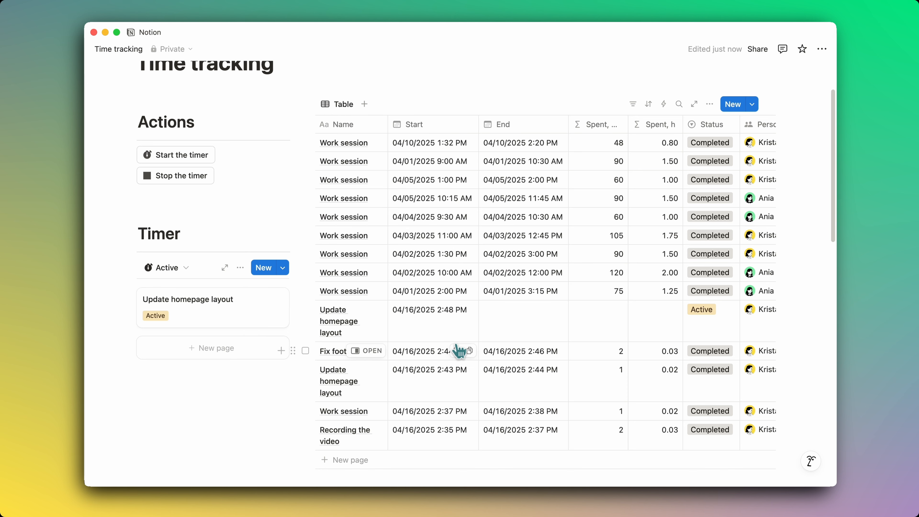
# Step: Open the active Update homepage layout session and add a button property named Stop the timer
pyautogui.scroll(2, 459, 350)
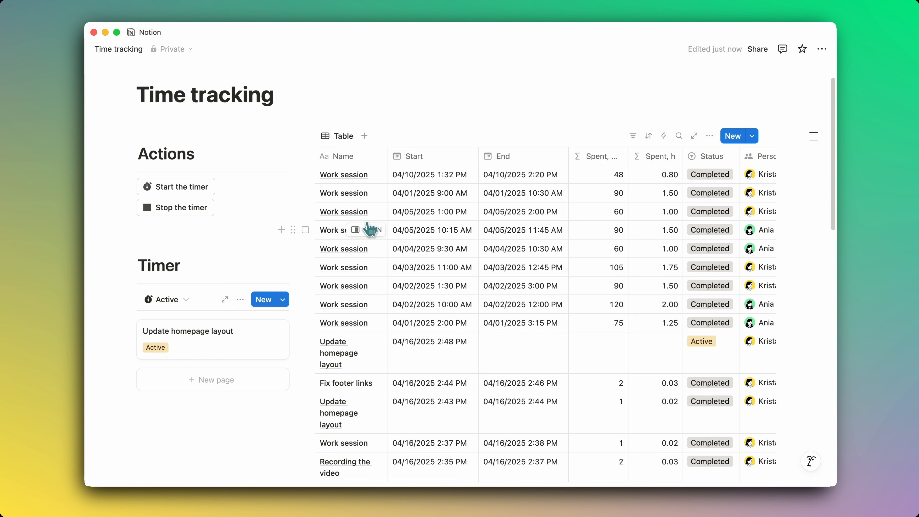
pyautogui.hscroll(6, 483, 181)
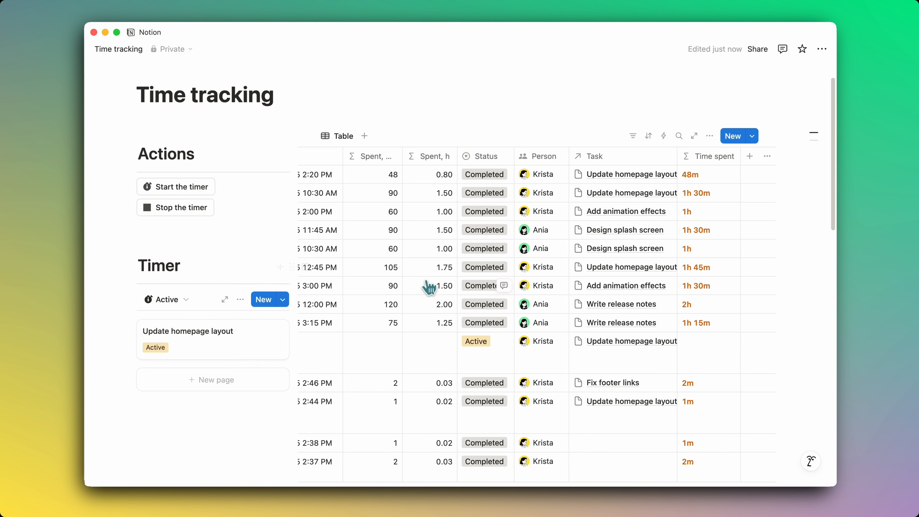
pyautogui.click(205, 353)
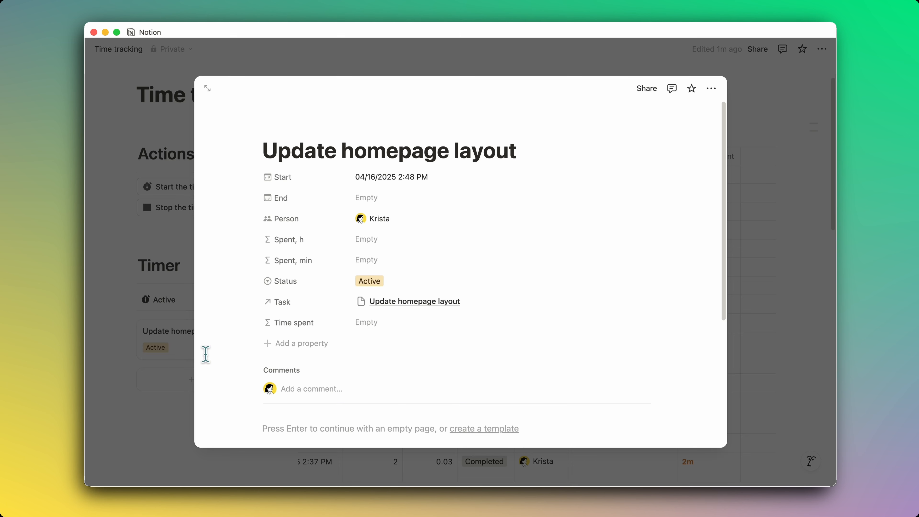
pyautogui.click(328, 344)
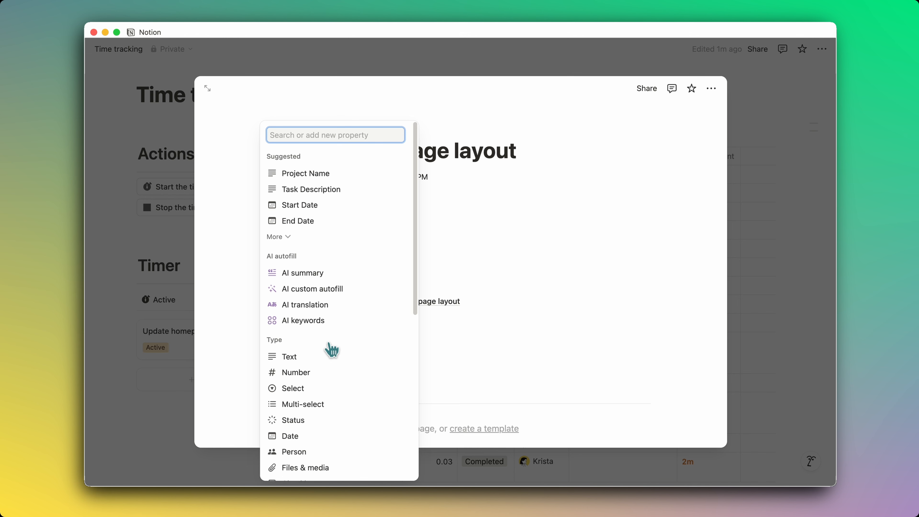
pyautogui.write('but')
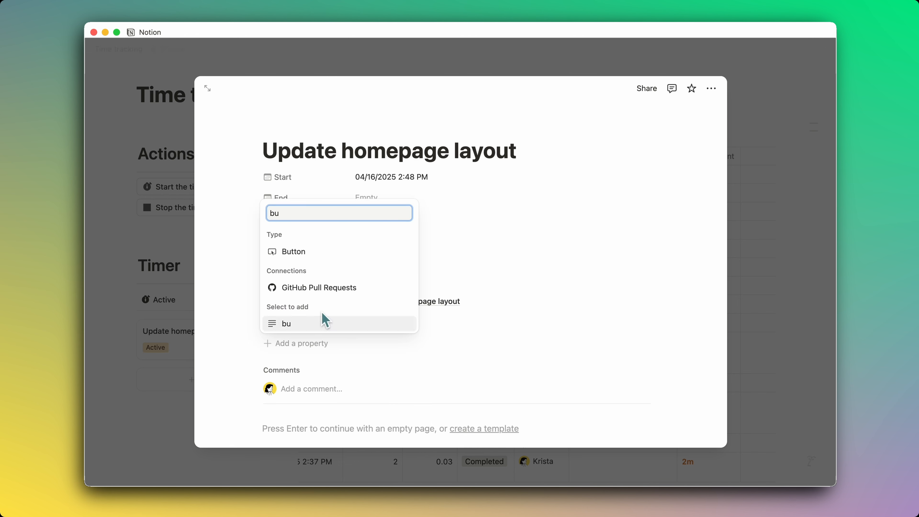
pyautogui.click(307, 253)
pyautogui.doubleClick(320, 249)
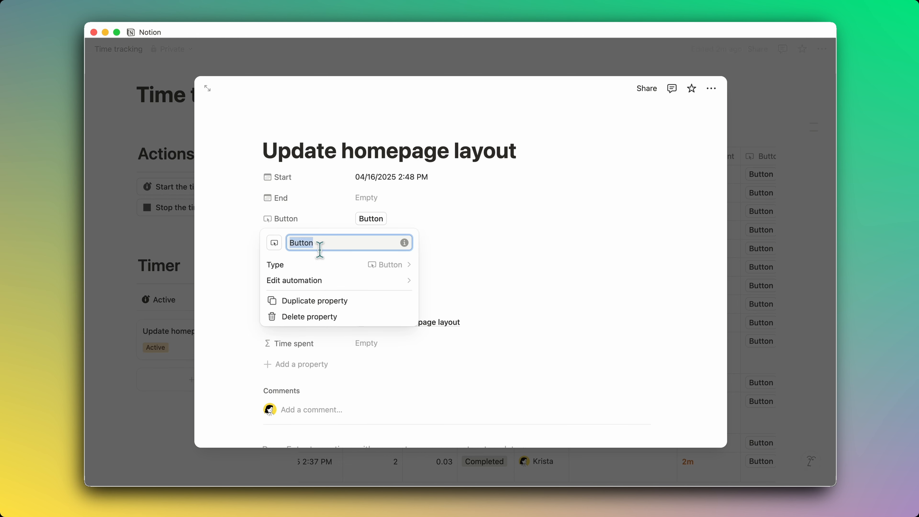
pyautogui.write('Stop the t')
# Step: Give the Stop the timer property an automation that sets this page's End to Time triggered
pyautogui.click(300, 281)
pyautogui.click(372, 249)
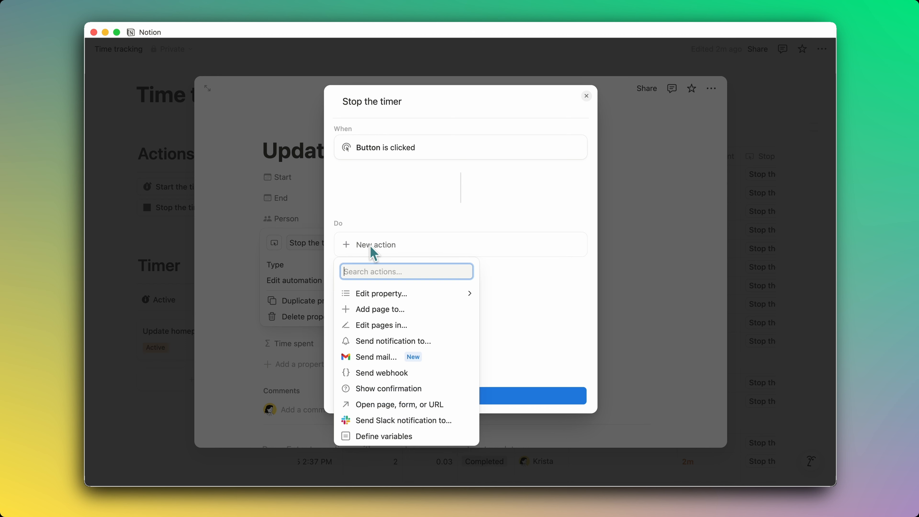
pyautogui.click(405, 296)
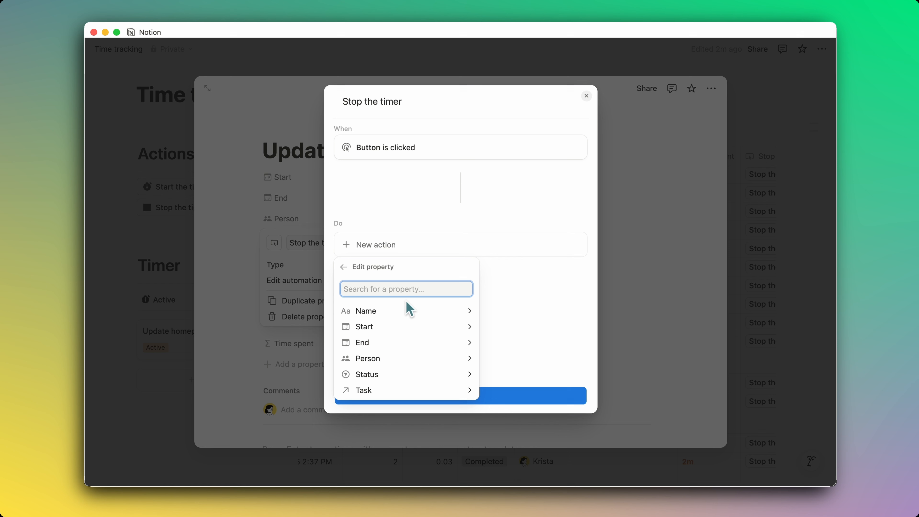
pyautogui.click(403, 345)
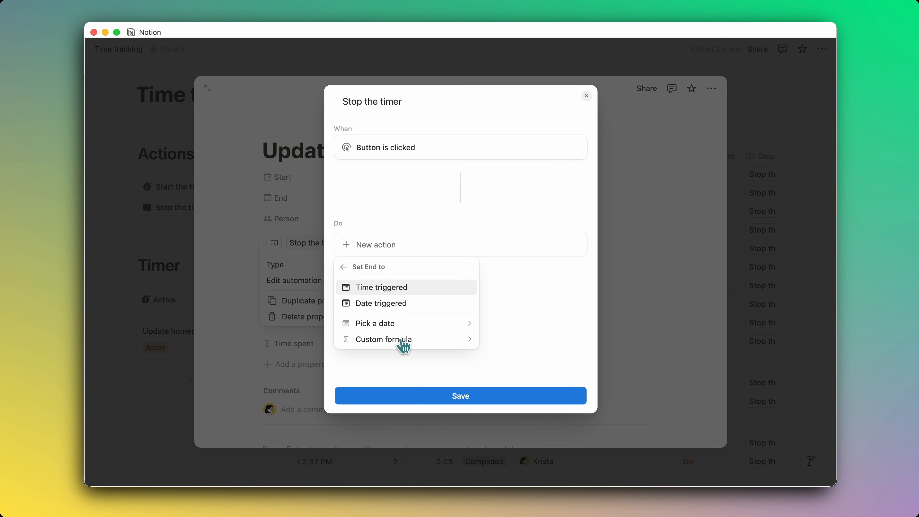
pyautogui.click(415, 292)
# Step: Make the Stop the timer automation also set Status to Completed, save it and close the session page
pyautogui.click(383, 291)
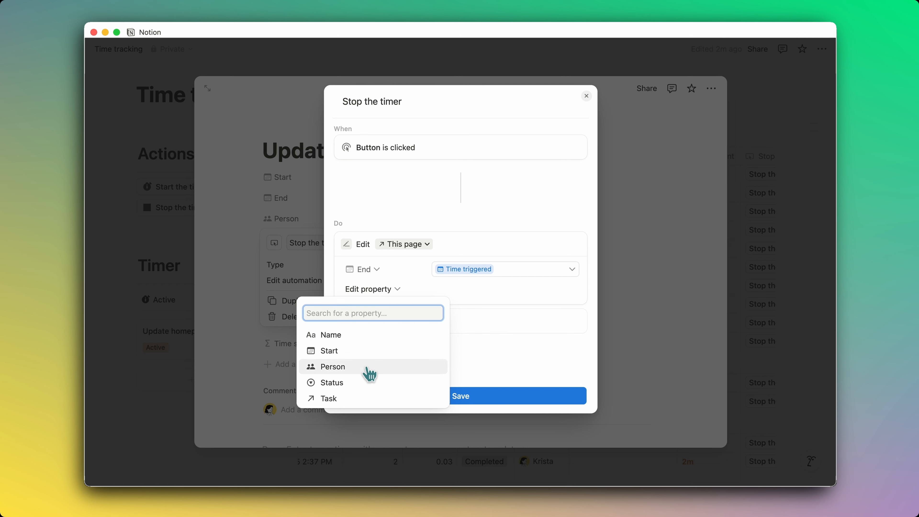
pyautogui.click(366, 383)
pyautogui.click(452, 290)
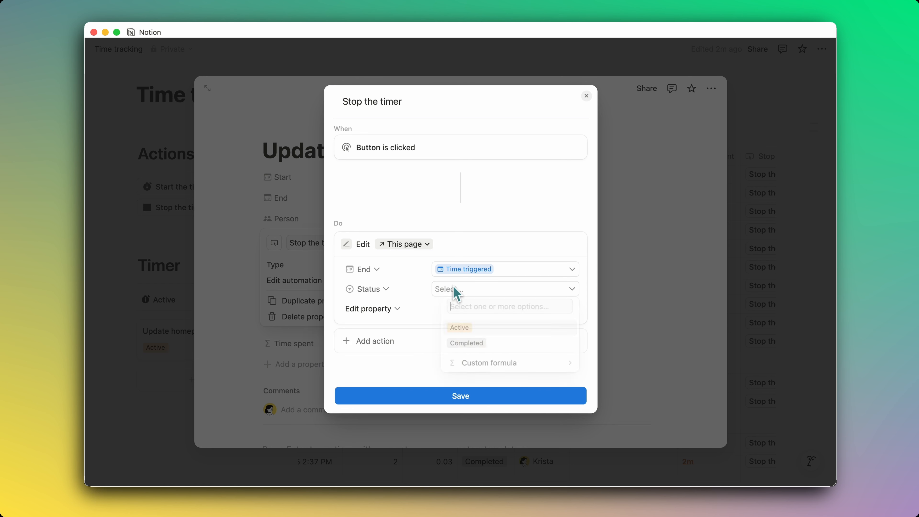
pyautogui.click(463, 345)
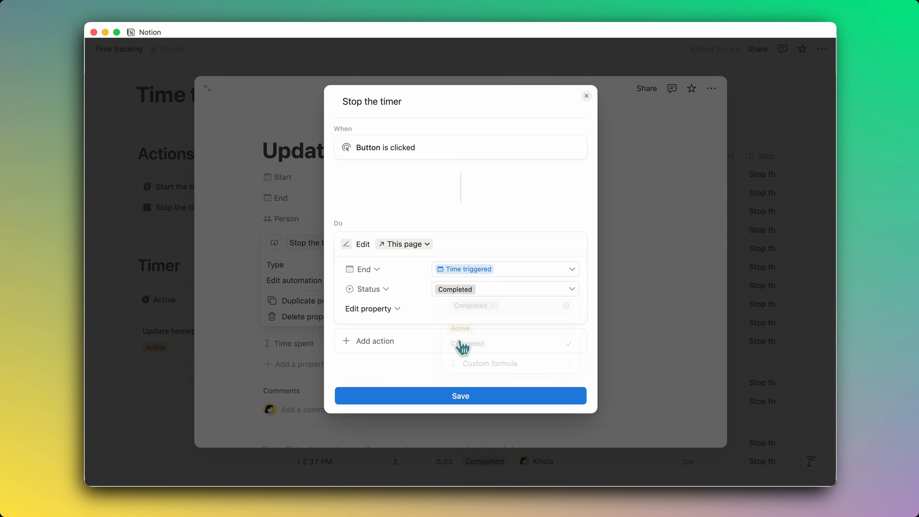
pyautogui.click(449, 395)
pyautogui.click(481, 313)
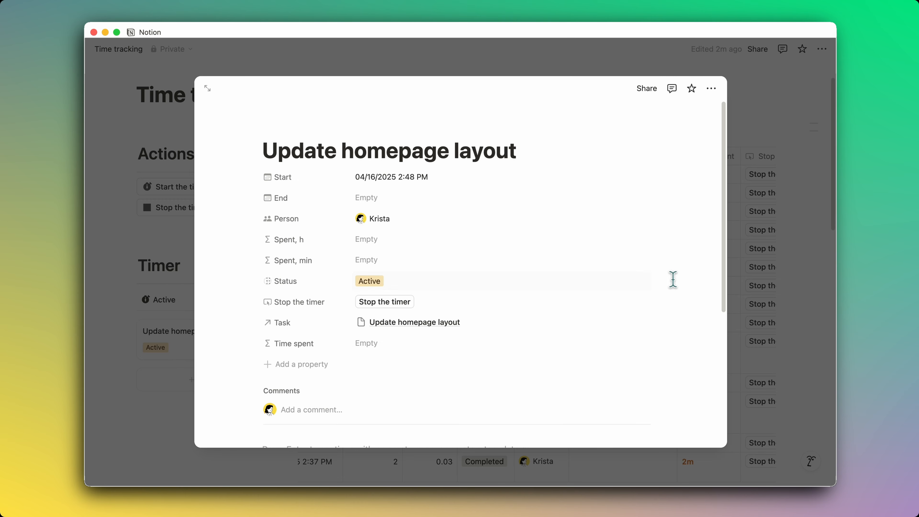
pyautogui.click(767, 282)
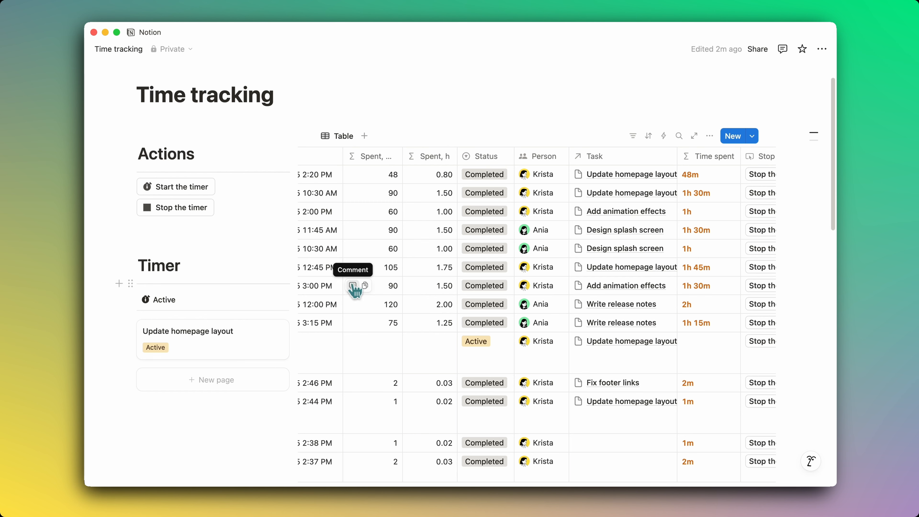
# Step: Show the Stop the timer property above Status on the Active gallery's cards
pyautogui.click(242, 300)
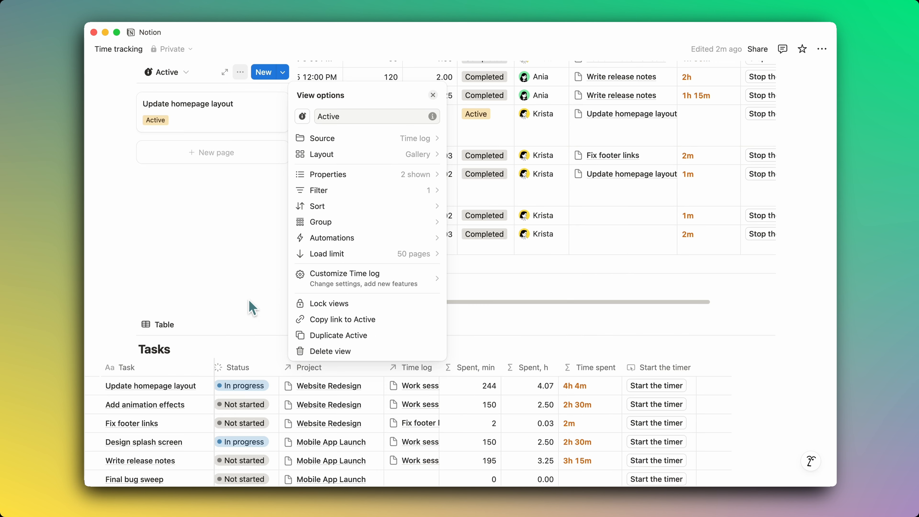
pyautogui.click(350, 175)
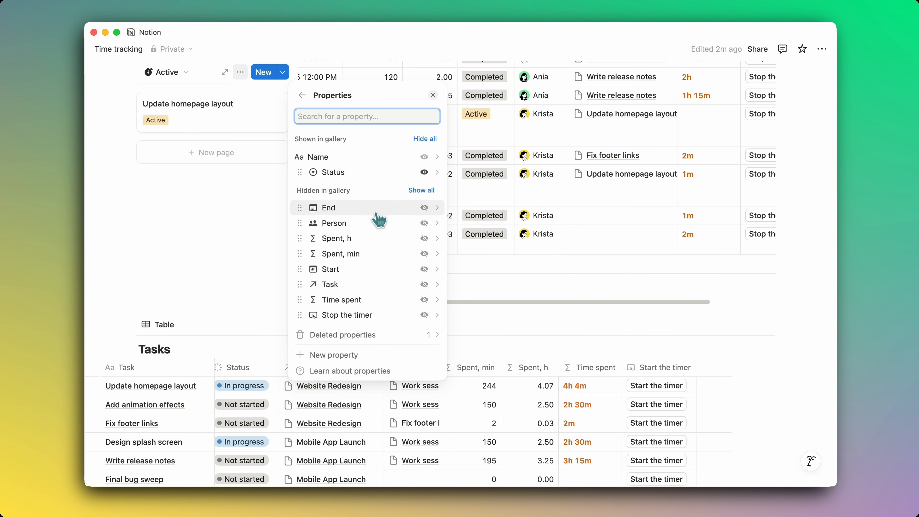
pyautogui.moveTo(390, 316); pyautogui.dragTo(375, 181)
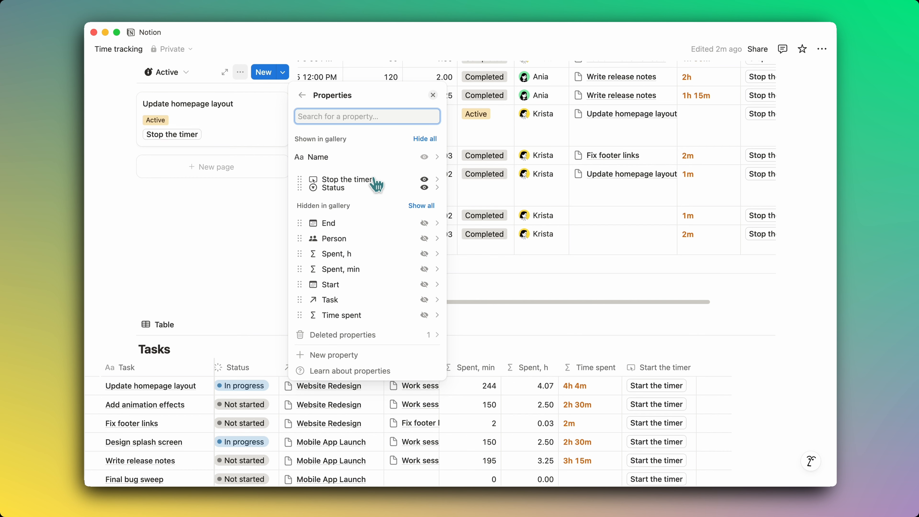
pyautogui.click(248, 219)
# Step: Stop the active session from its gallery card and start a new one for the Update homepage layout task in Tasks
pyautogui.scroll(6, 264, 193)
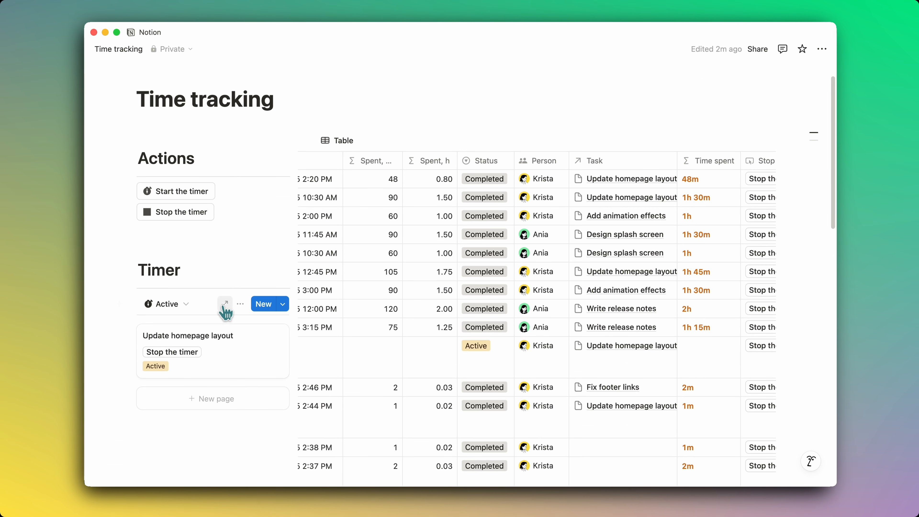
pyautogui.click(181, 352)
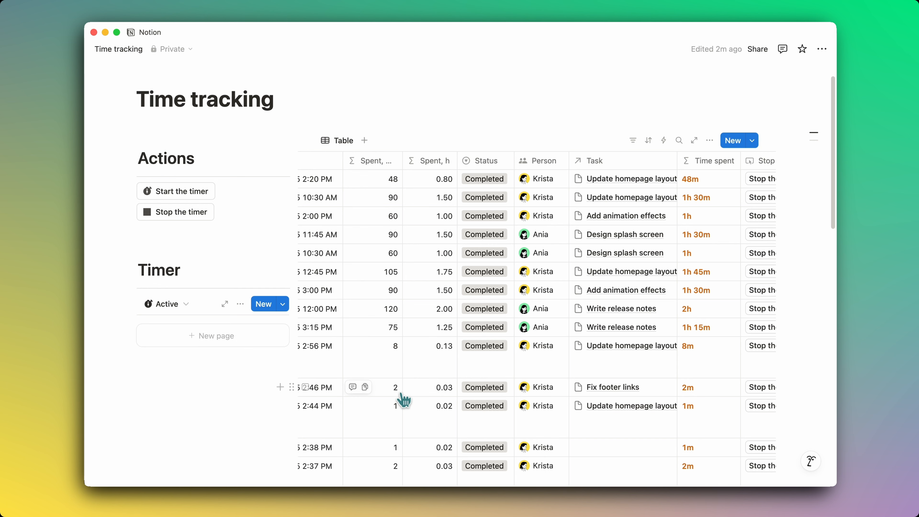
pyautogui.scroll(-10, 433, 375)
pyautogui.click(656, 299)
pyautogui.scroll(5, 376, 254)
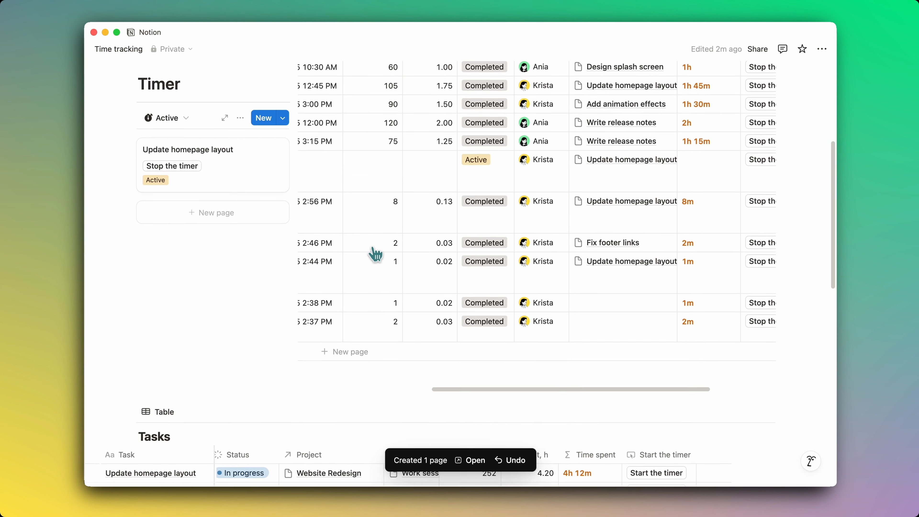
pyautogui.scroll(2, 375, 254)
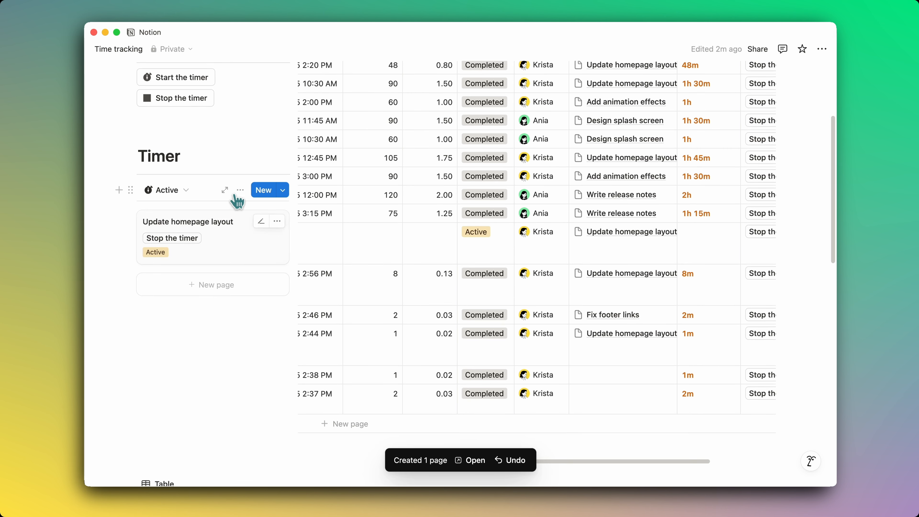
# Step: Show the Time spent property on the cards of the Active gallery under Timer
pyautogui.scroll(2, 266, 156)
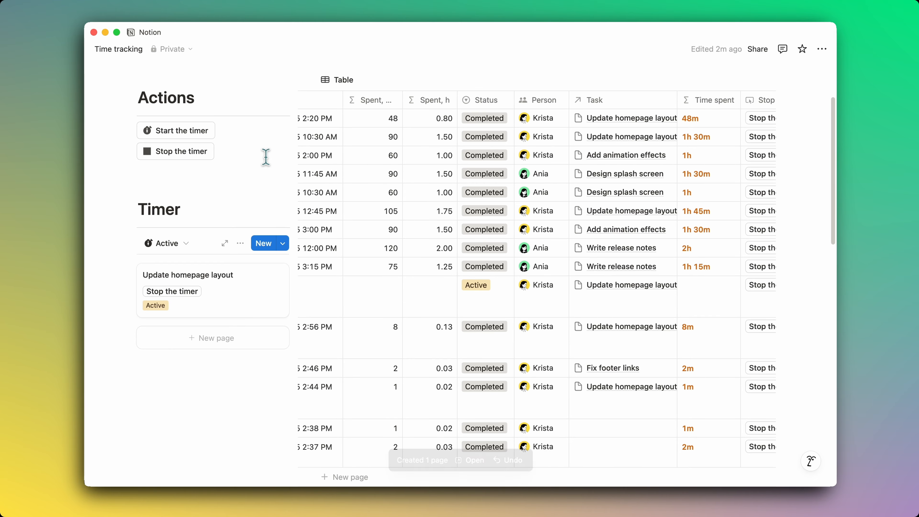
pyautogui.scroll(1, 266, 156)
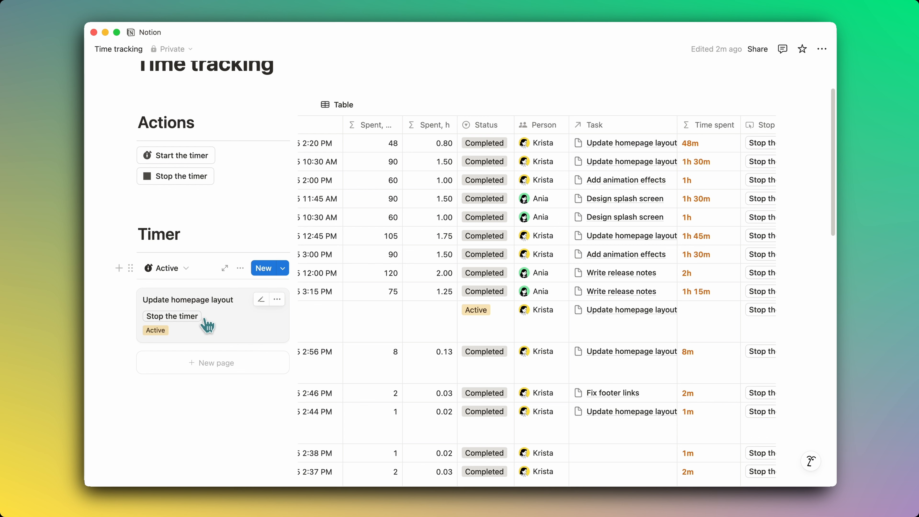
pyautogui.click(240, 268)
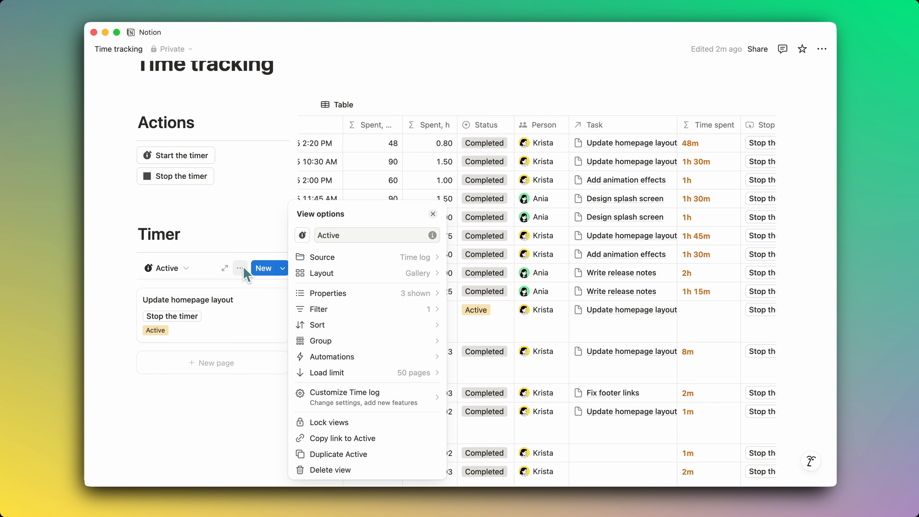
pyautogui.click(329, 297)
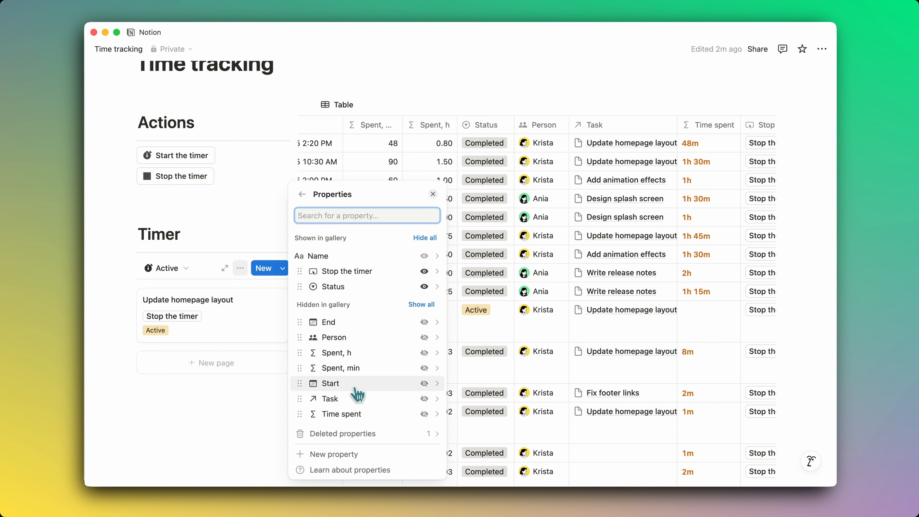
pyautogui.click(424, 413)
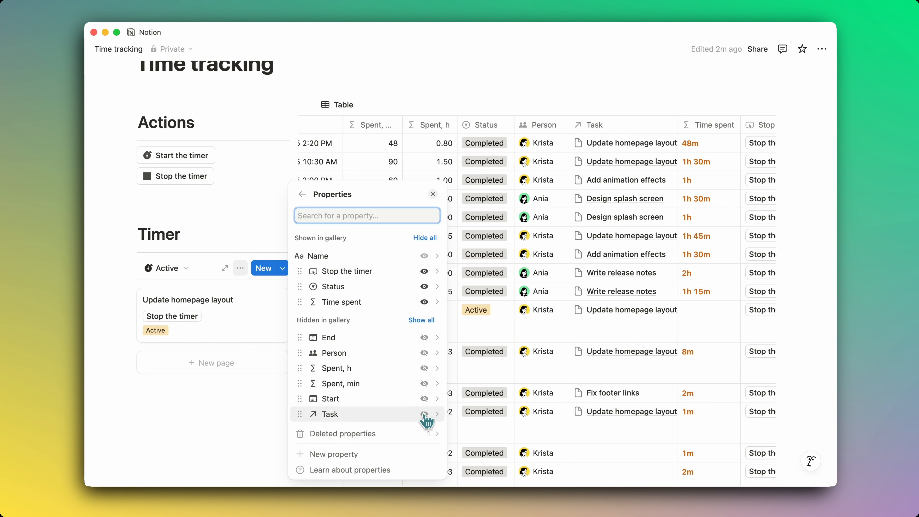
pyautogui.click(221, 405)
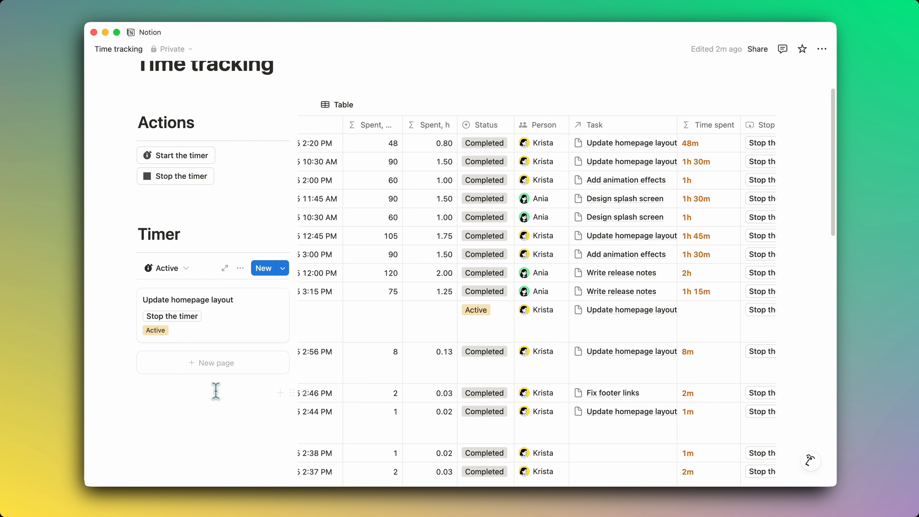
# Step: Open the Update homepage layout session from its gallery card and check which property its Time spent formula relies on
pyautogui.click(230, 322)
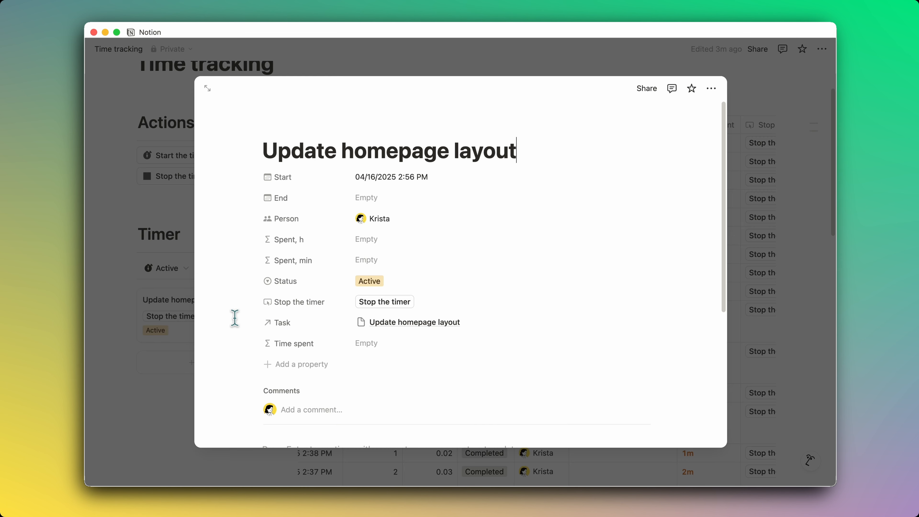
pyautogui.click(375, 346)
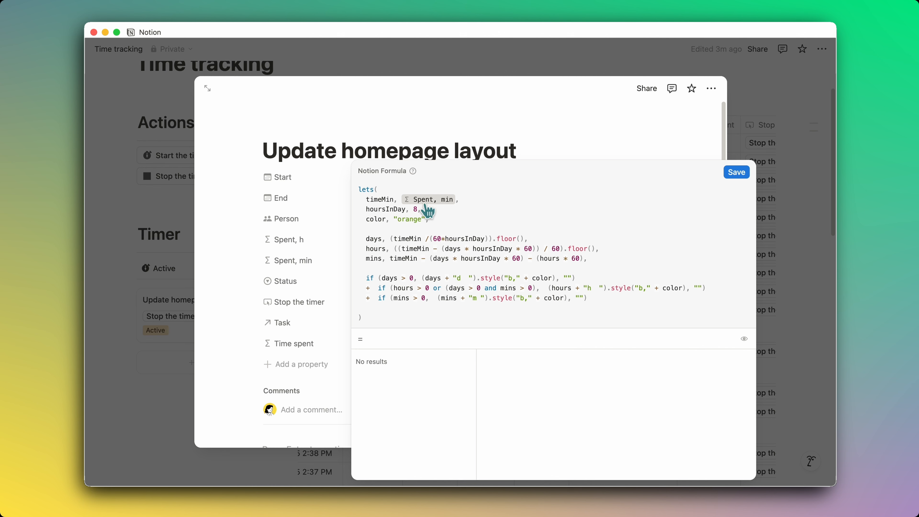
pyautogui.click(318, 233)
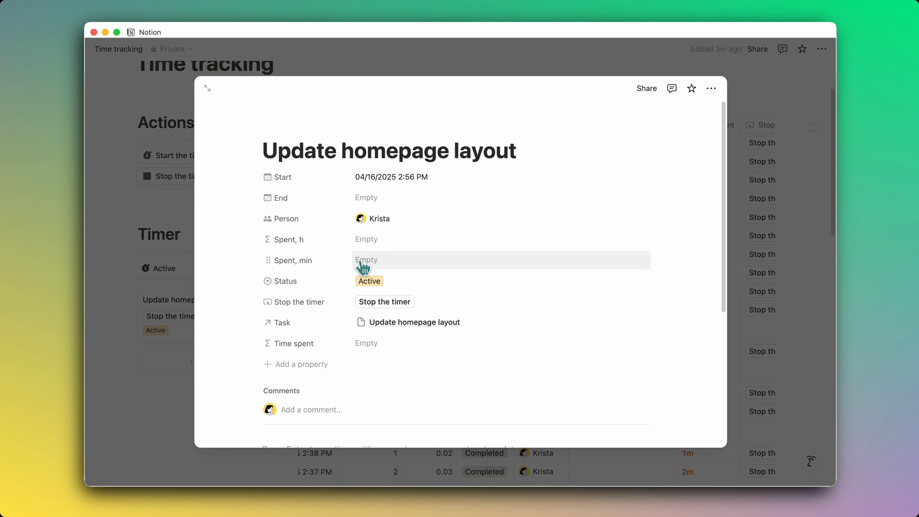
# Step: Edit the session's Spent, min formula to read dateBetween(End.empty() ? now() : End, Start, "minutes")
pyautogui.click(361, 262)
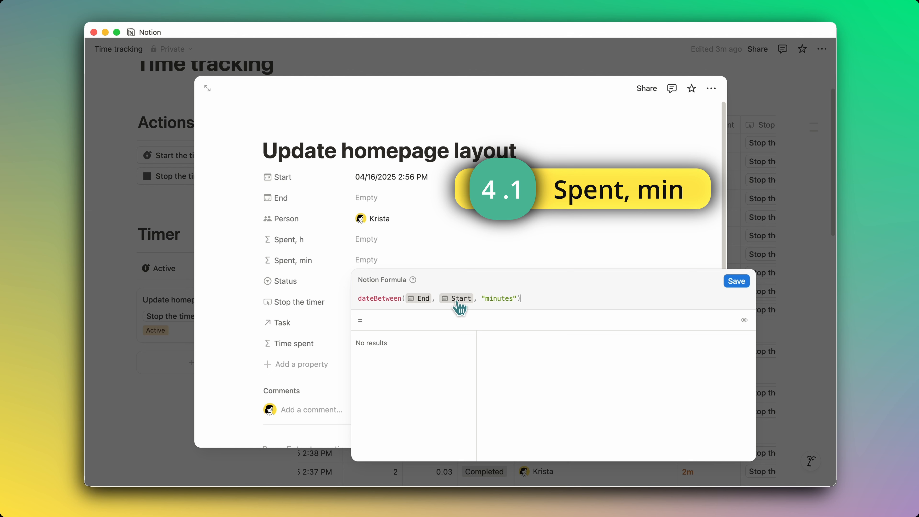
pyautogui.click(405, 299)
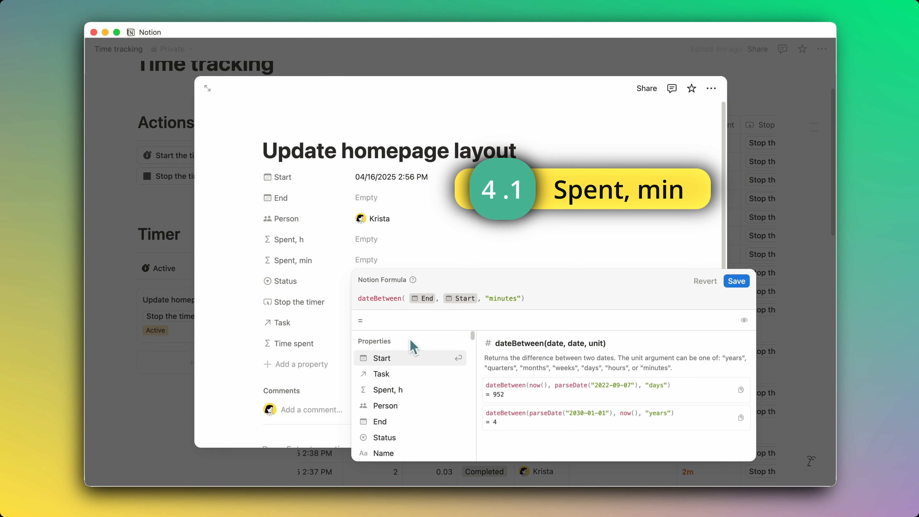
pyautogui.scroll(-3, 408, 430)
pyautogui.scroll(-2, 408, 433)
pyautogui.scroll(5, 409, 431)
pyautogui.click(400, 417)
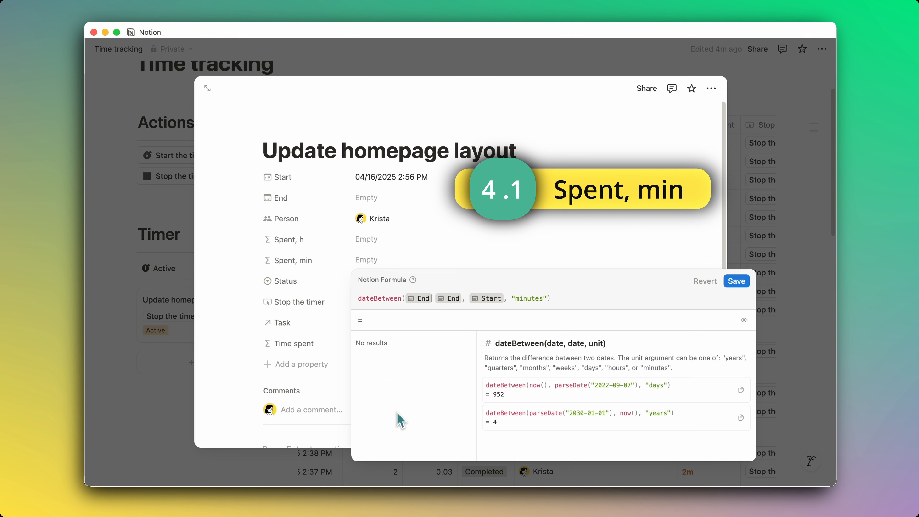
pyautogui.write('.empty() ')
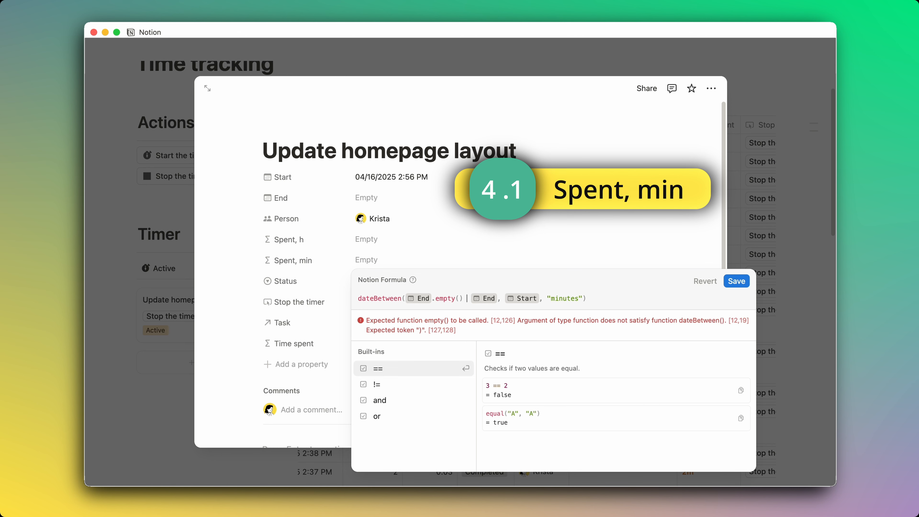
pyautogui.write('? now')
pyautogui.press('Return')
pyautogui.write(':')
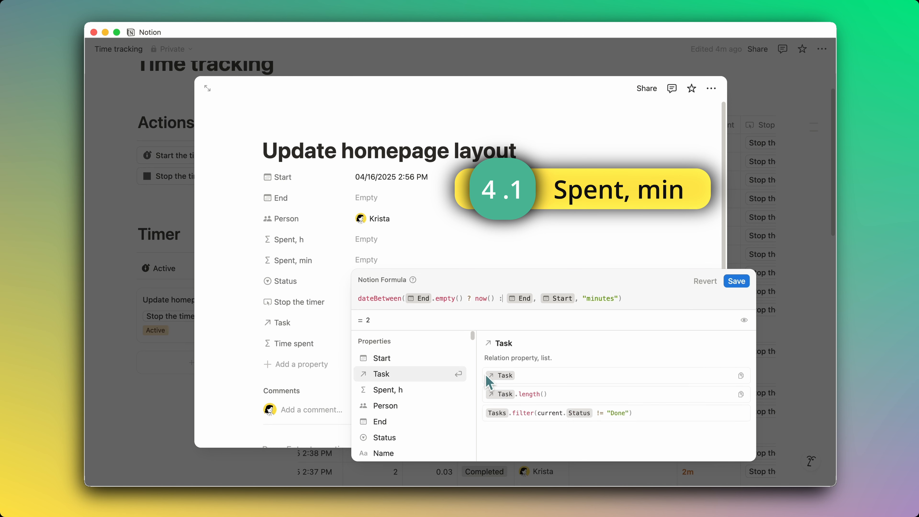
# Step: Review the parts of the edited Spent, min formula: the End.empty() condition, the now() result and the End fallback
pyautogui.moveTo(530, 301); pyautogui.dragTo(406, 305)
pyautogui.click(460, 305)
pyautogui.moveTo(467, 306); pyautogui.dragTo(406, 306)
pyautogui.click(477, 304)
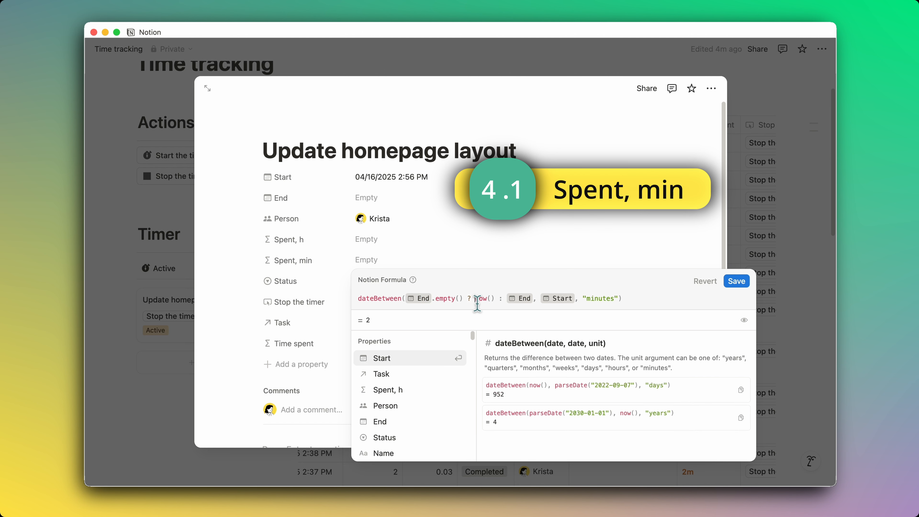
pyautogui.moveTo(497, 304); pyautogui.dragTo(476, 304)
pyautogui.moveTo(538, 304); pyautogui.dragTo(410, 304)
pyautogui.click(499, 304)
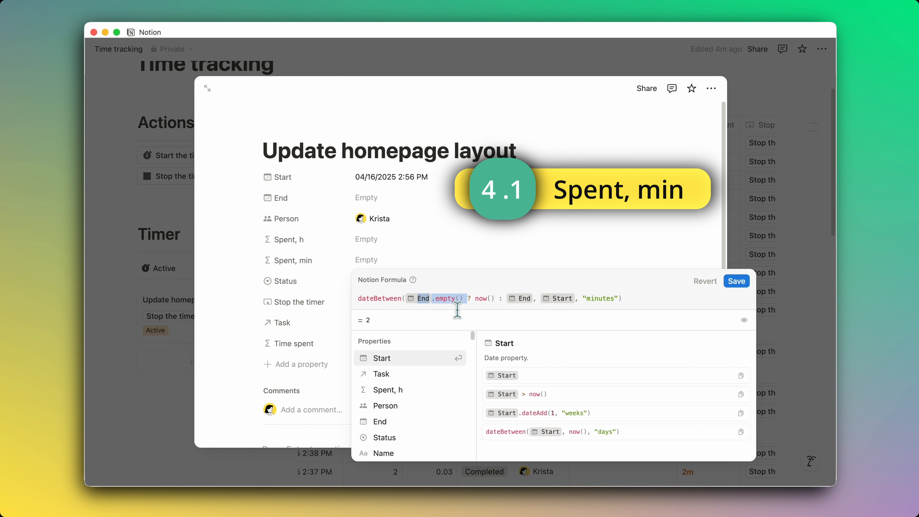
pyautogui.click(476, 301)
pyautogui.moveTo(479, 304); pyautogui.dragTo(417, 304)
pyautogui.click(498, 305)
pyautogui.click(488, 301)
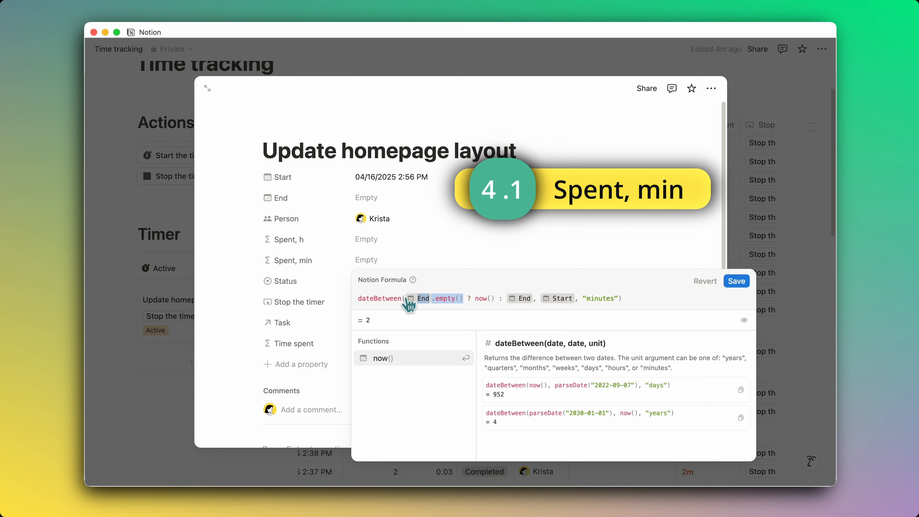
pyautogui.click(468, 303)
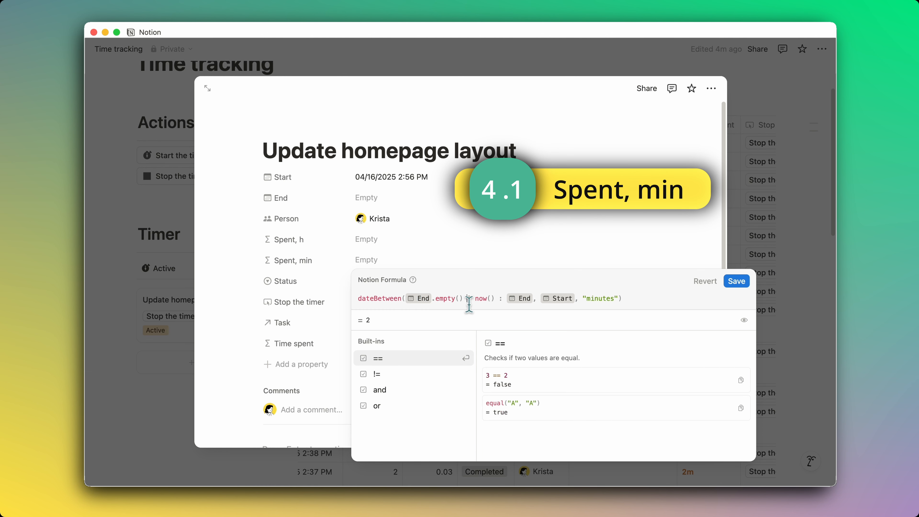
pyautogui.doubleClick(525, 300)
pyautogui.click(492, 300)
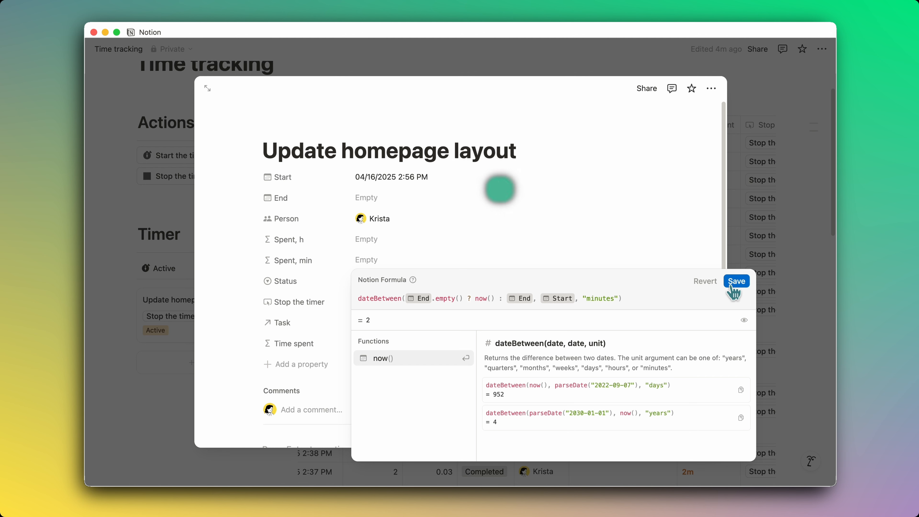
# Step: Save the Spent, min formula and close the session page
pyautogui.click(736, 281)
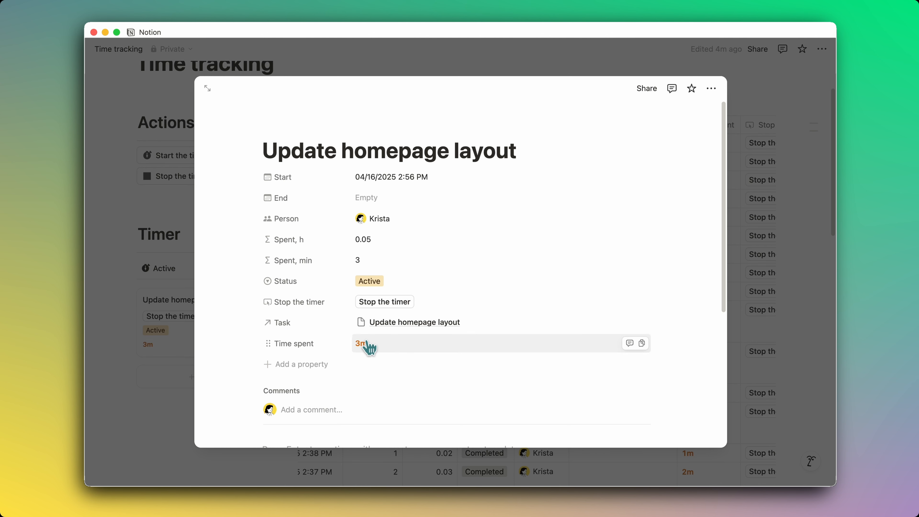
pyautogui.click(750, 273)
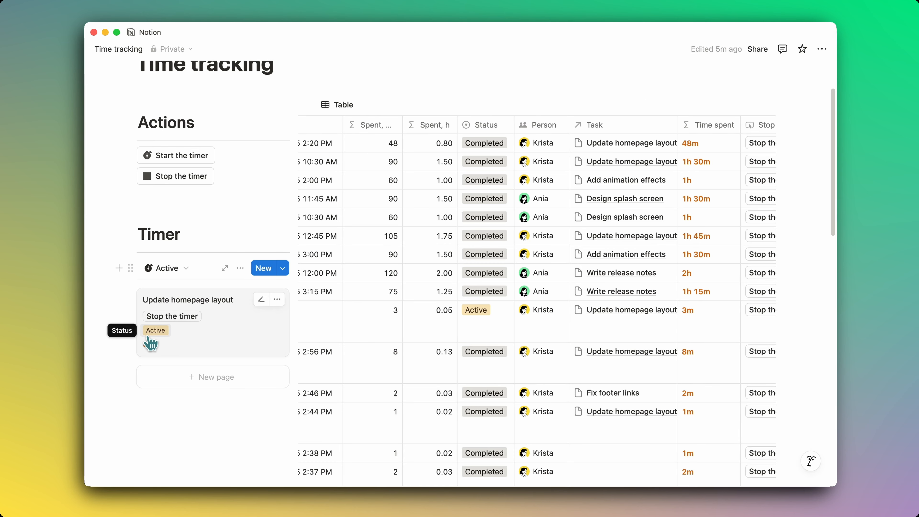
# Step: Hide Status on the Active gallery's cards and order the shown properties with Stop the timer above Time spent
pyautogui.click(240, 272)
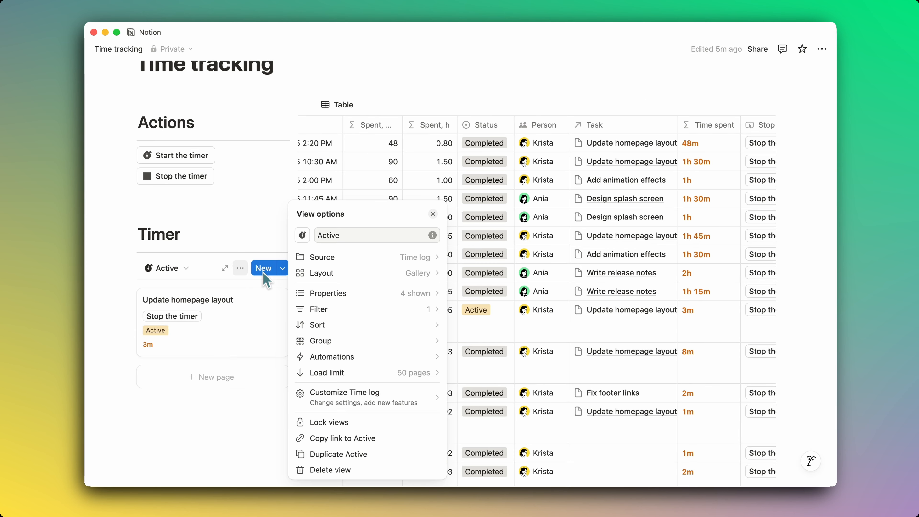
pyautogui.click(318, 293)
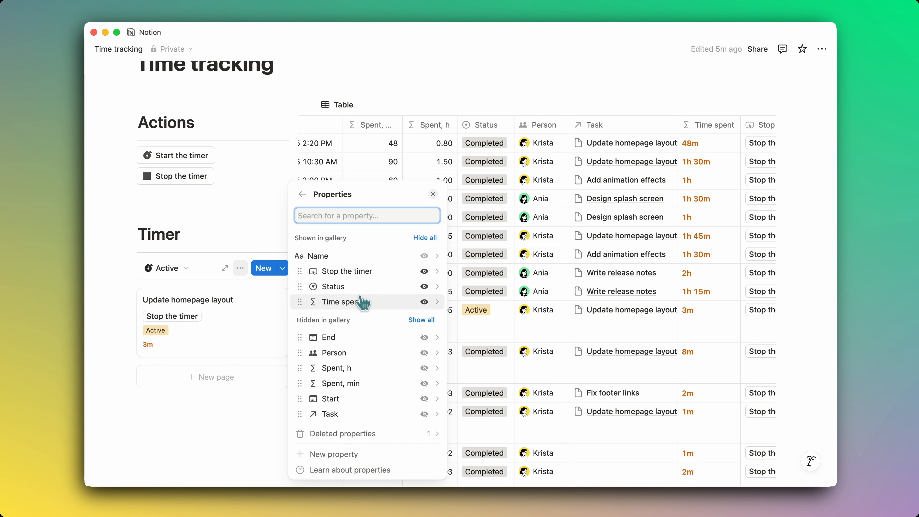
pyautogui.moveTo(362, 302); pyautogui.dragTo(370, 278)
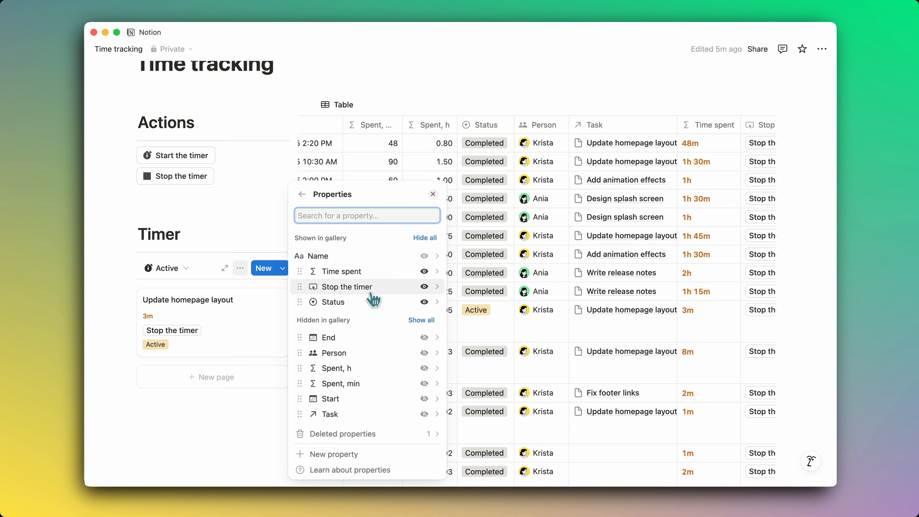
pyautogui.click(424, 302)
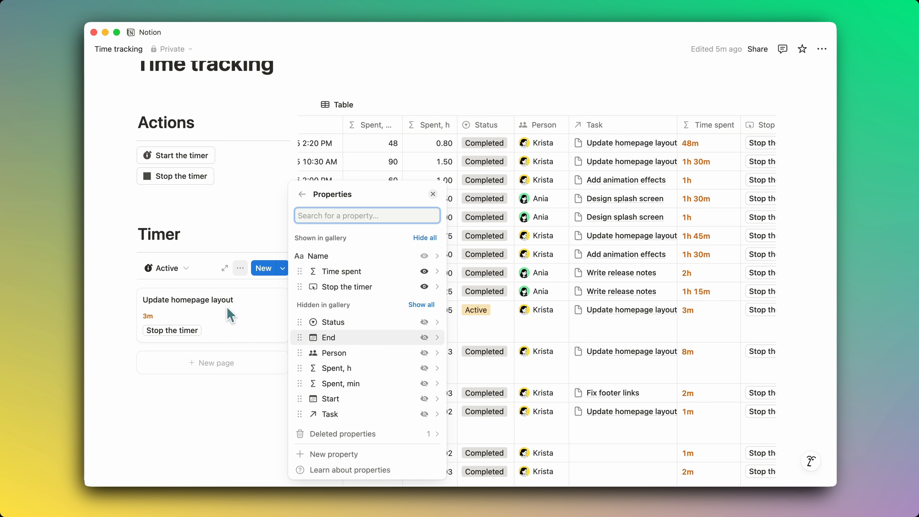
pyautogui.moveTo(299, 287); pyautogui.dragTo(301, 270)
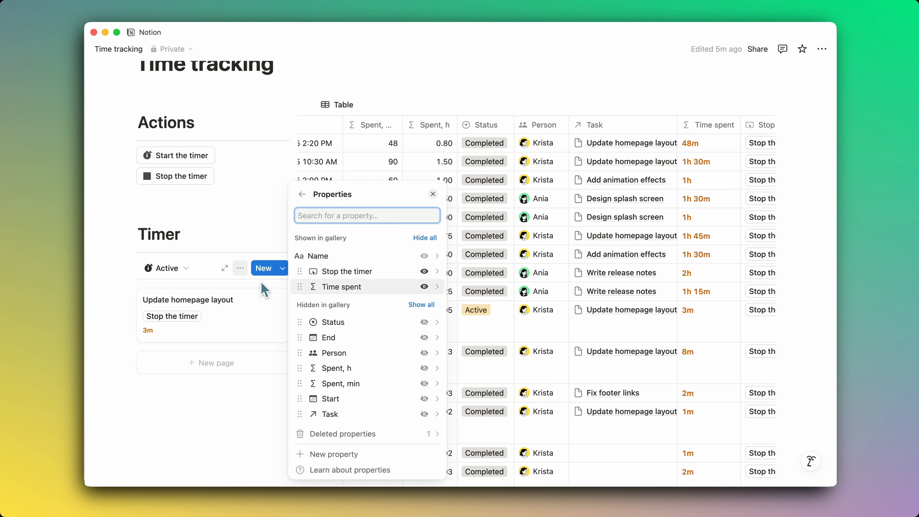
pyautogui.click(235, 338)
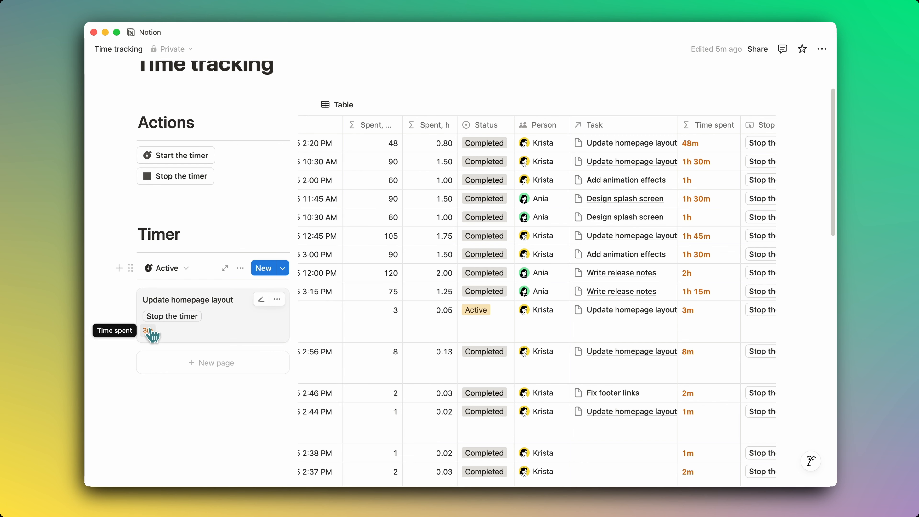